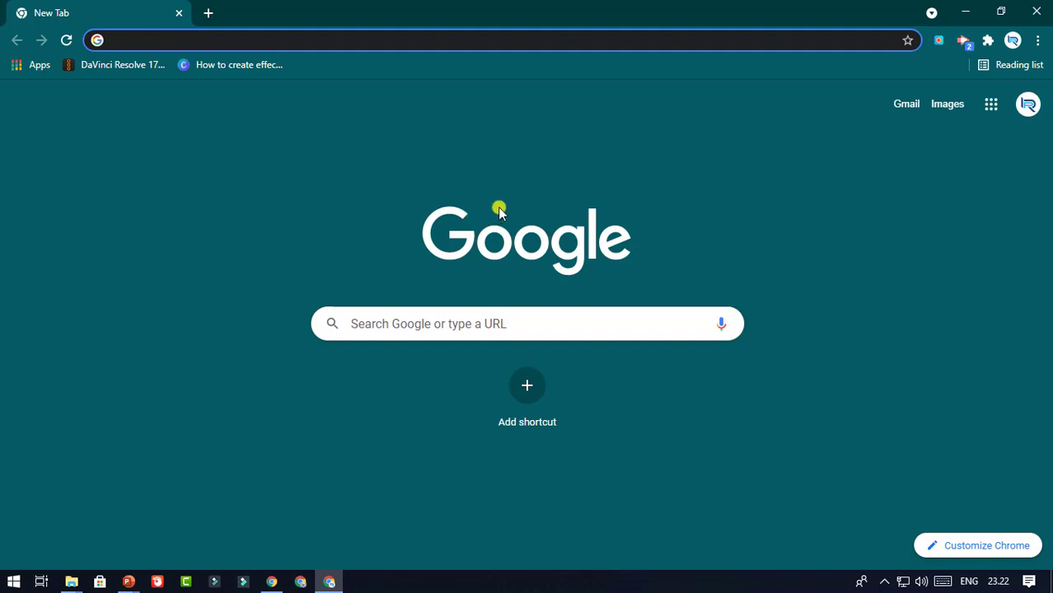
Search the web for "obs studio" and open the official obsproject.com website
text(ob)
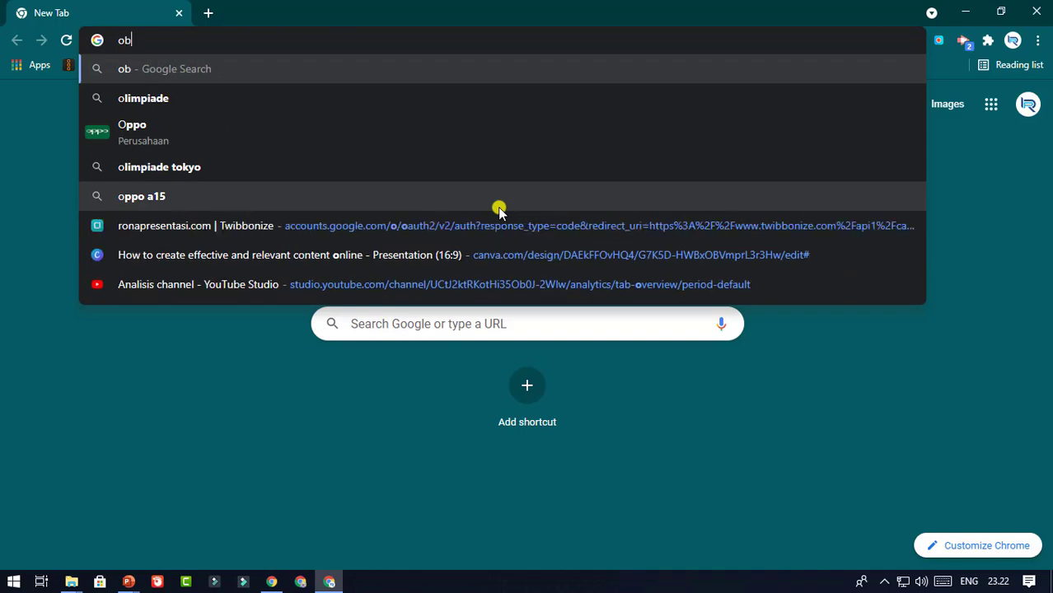
text(s)
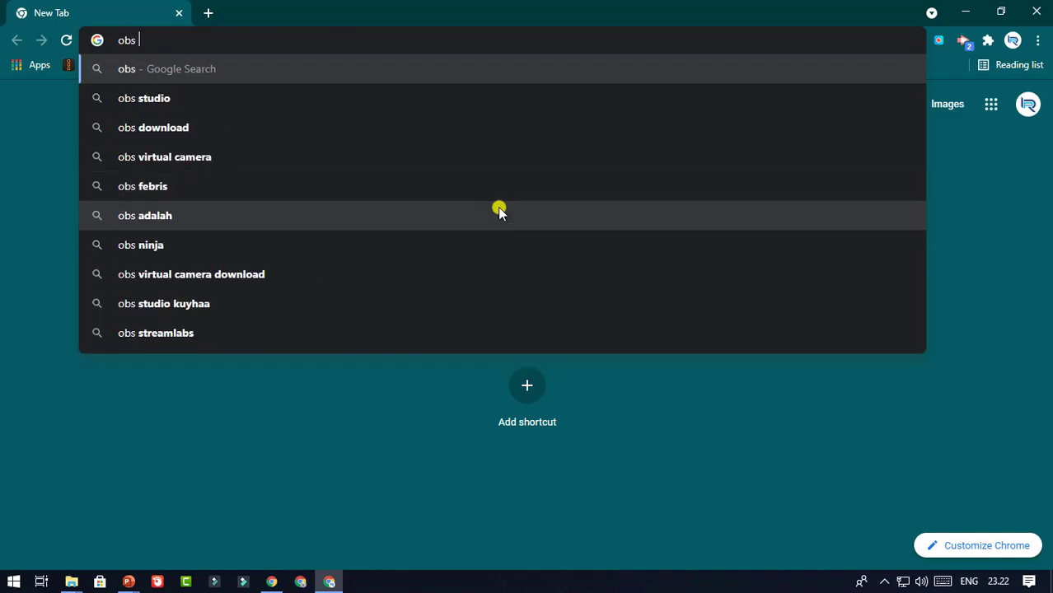
click(219, 106)
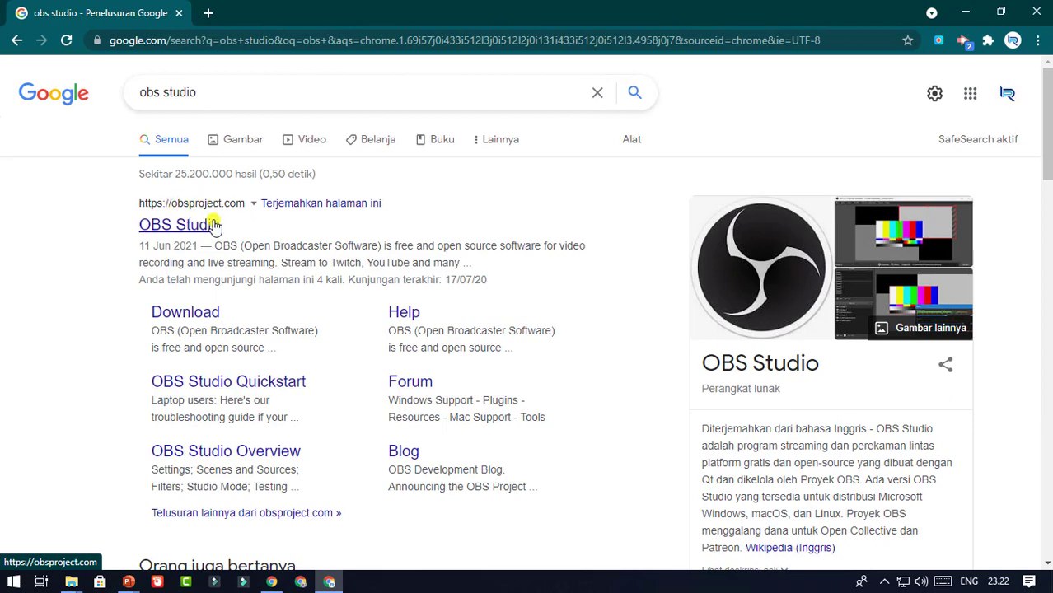
click(167, 226)
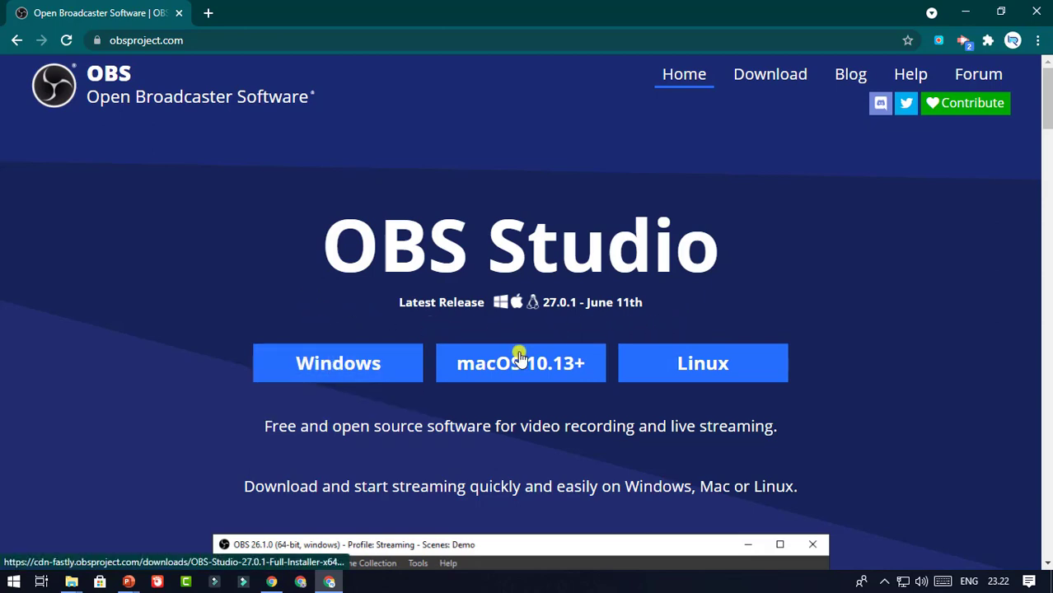
Download the Windows version of OBS Studio 27.0.1, keep the installer file and dismiss the download notice
click(336, 360)
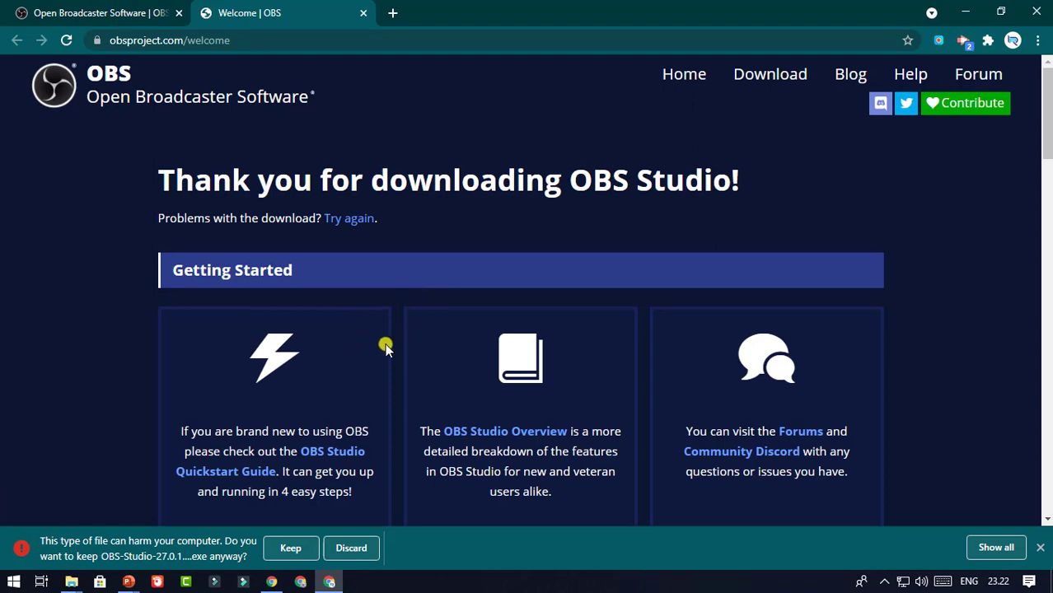
click(292, 548)
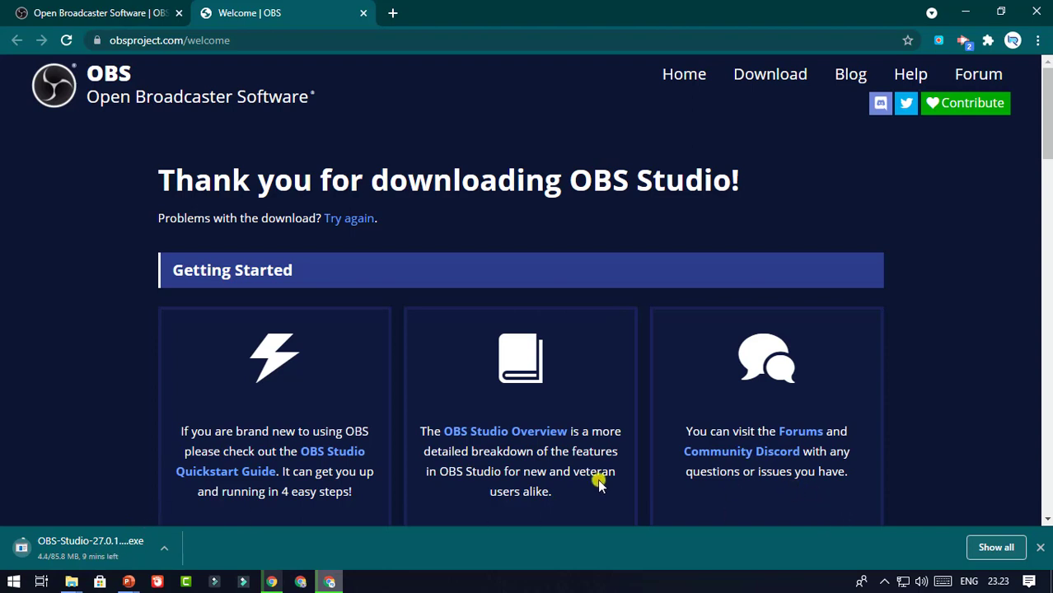
click(1037, 548)
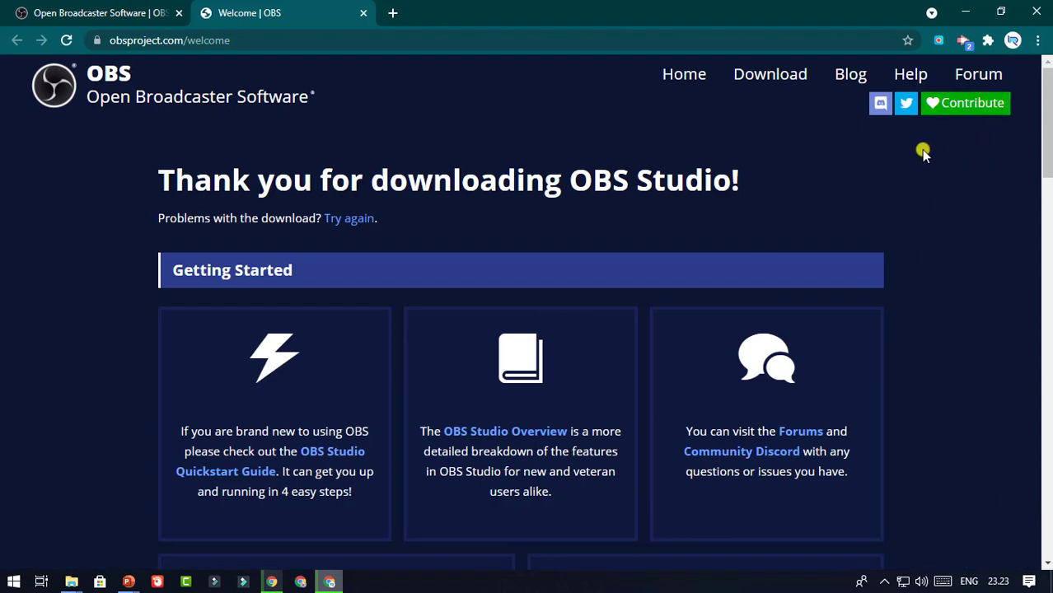
Open the browser's download list and run OBS-Studio-27.0.1-Full-Installer-x64.exe
click(1038, 43)
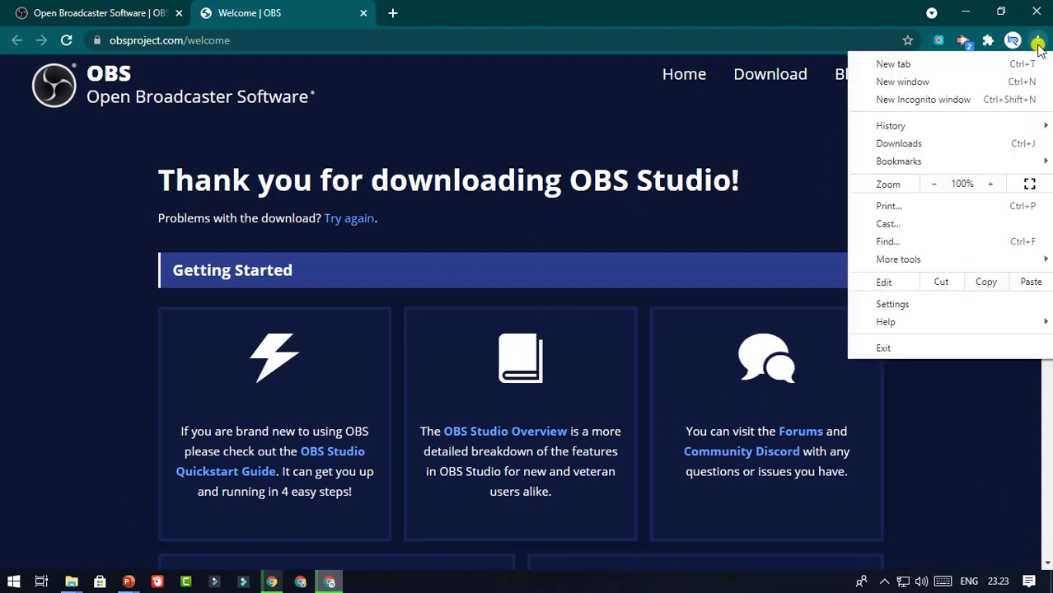
click(930, 146)
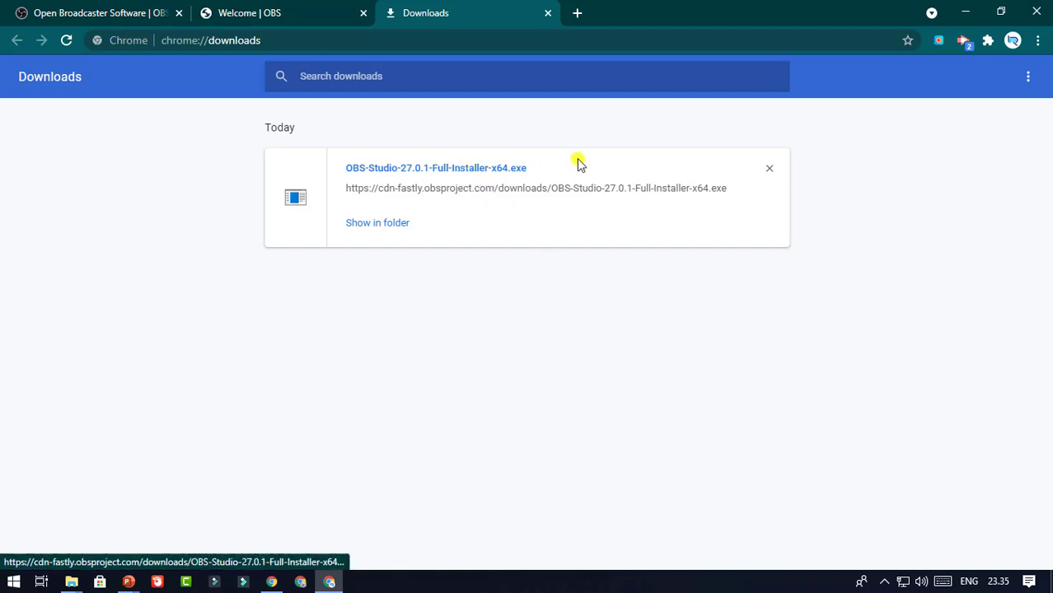
click(477, 169)
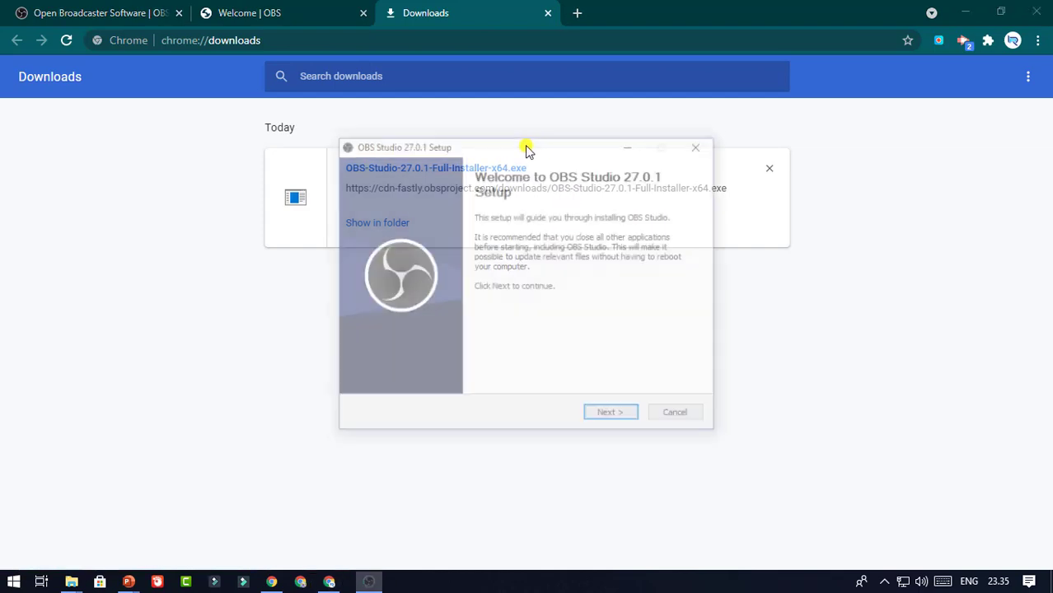
Accept the license, install OBS Studio in C:\Program Files\obs-studio\, and finish setup with the launch option enabled
click(612, 417)
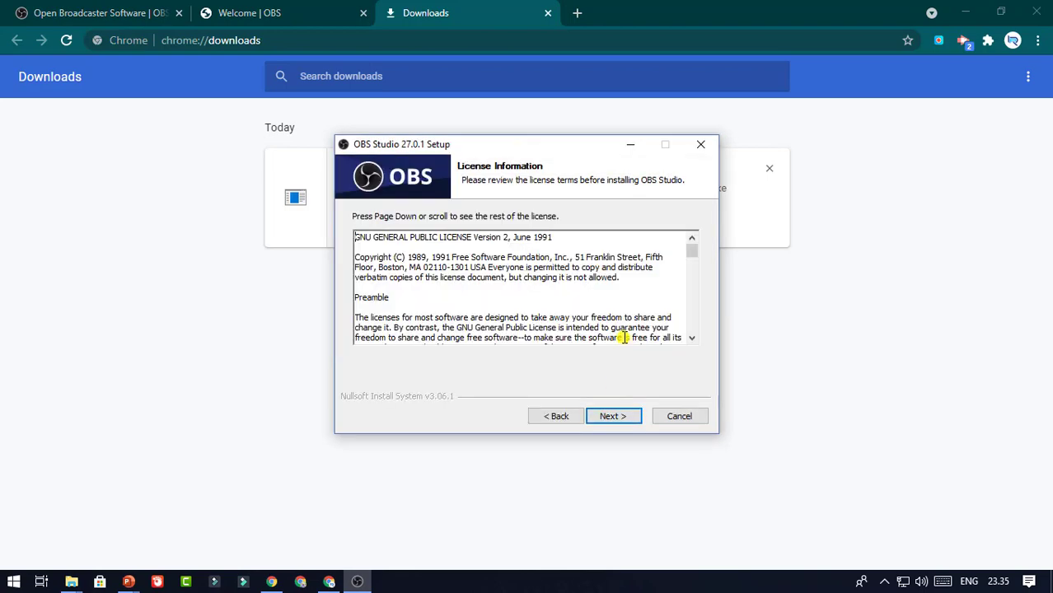
drag(692, 262, 691, 343)
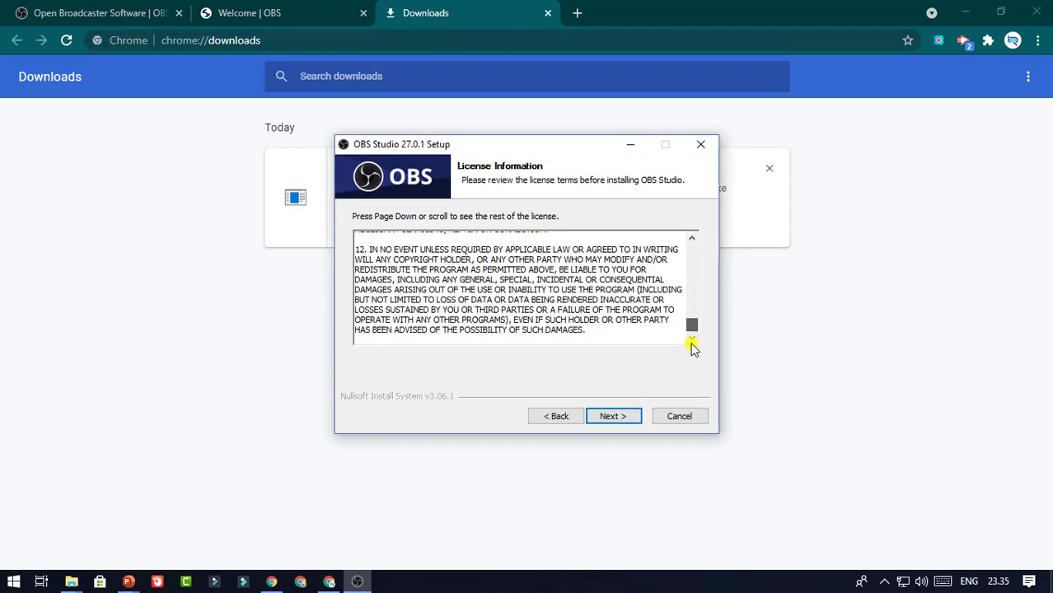
click(613, 417)
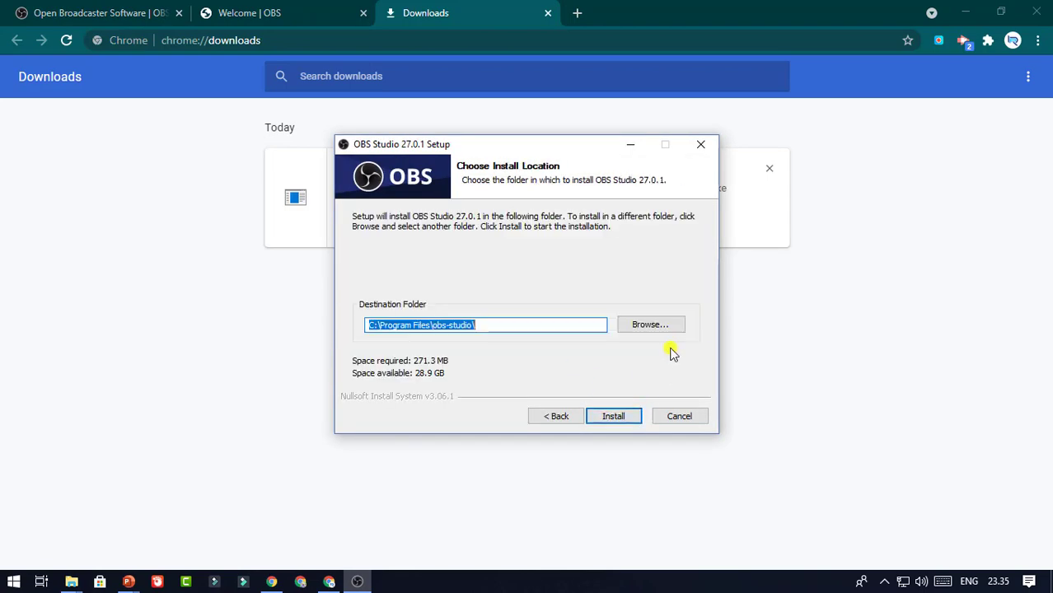
click(625, 420)
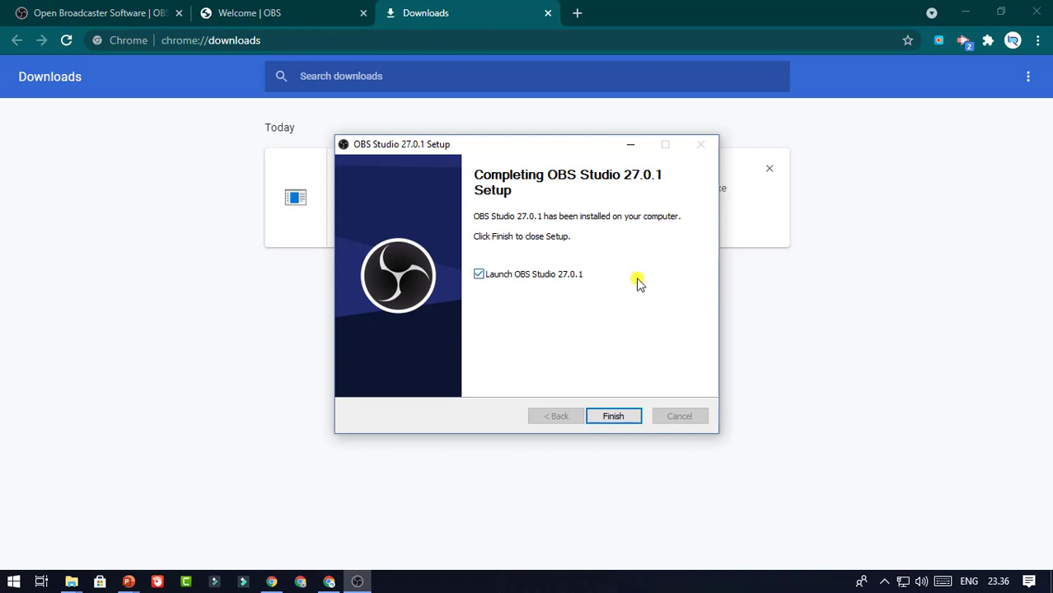
click(626, 416)
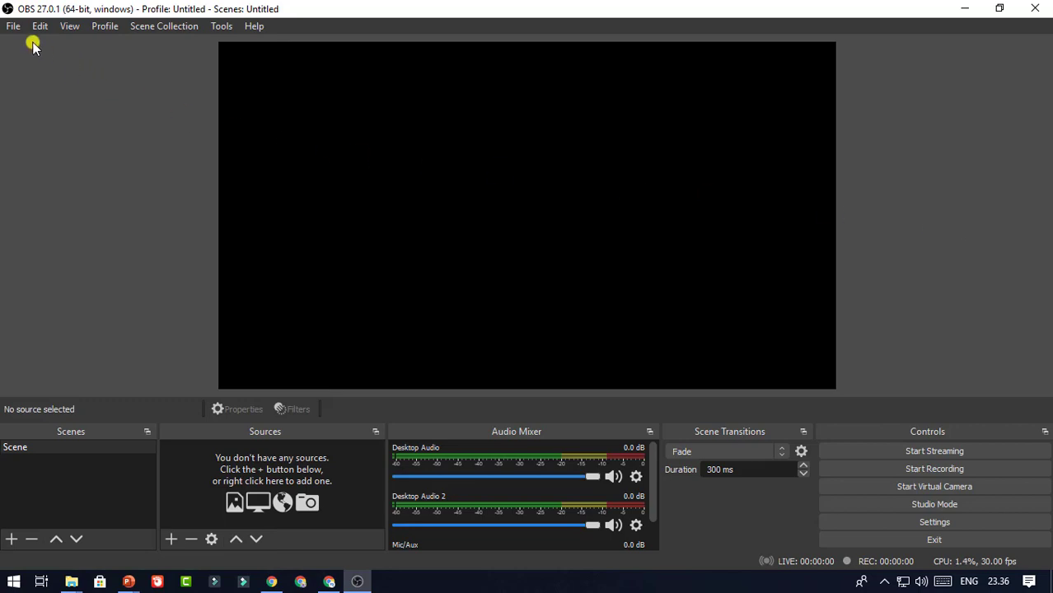
In the OBS audio settings, set Mic/Auxiliary Audio to Microphone (HD Webcam C525)
click(12, 28)
click(33, 87)
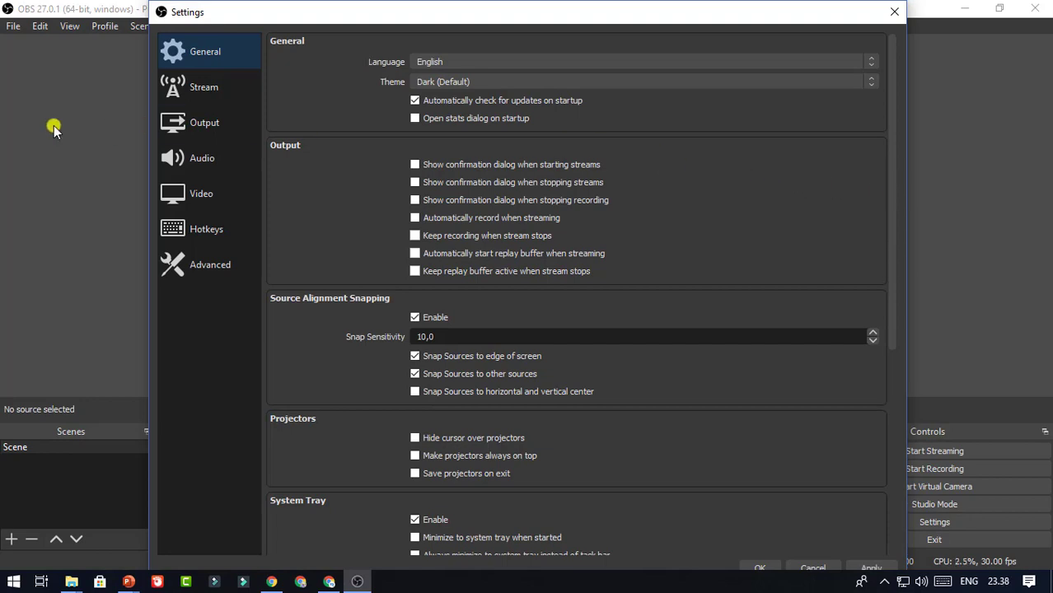
click(202, 158)
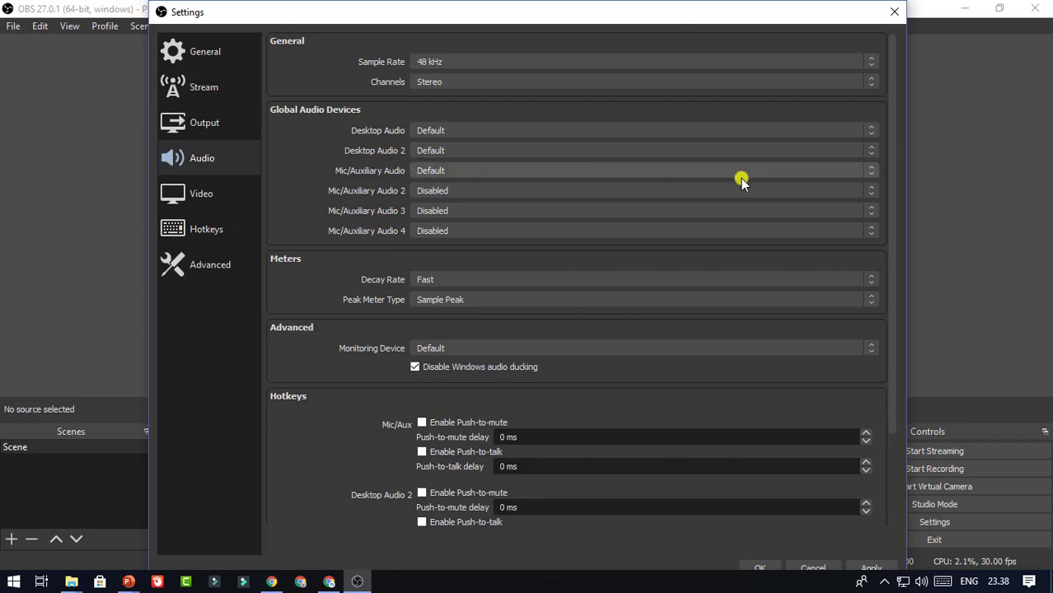
click(773, 173)
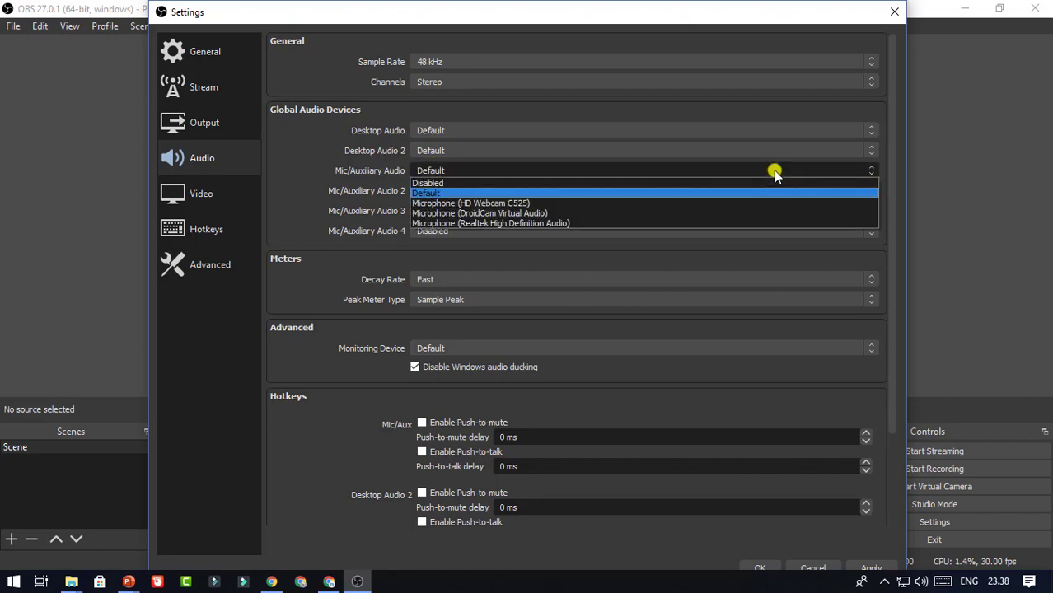
click(499, 203)
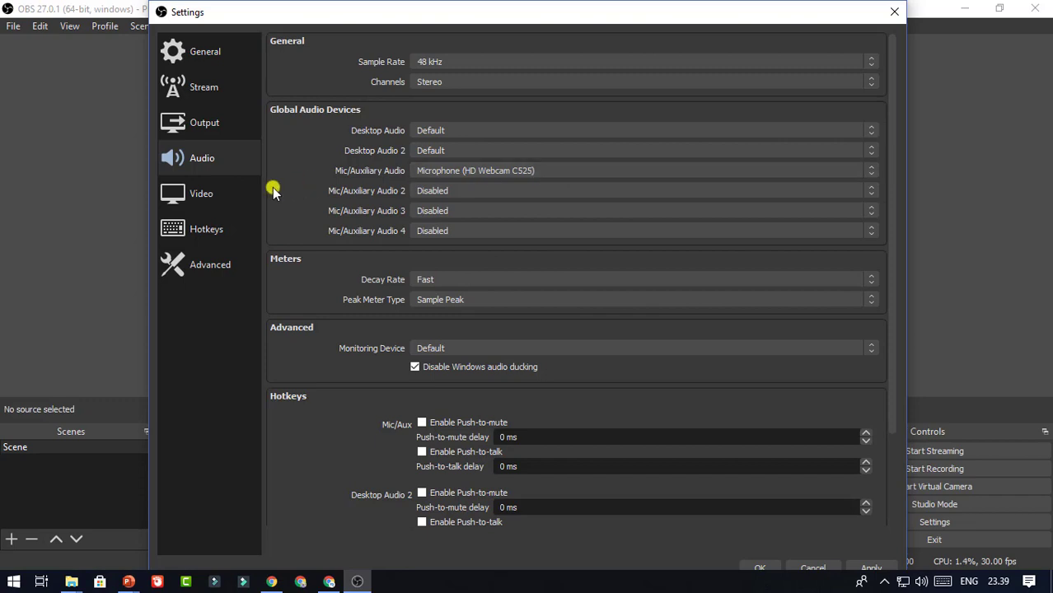
Assign the hotkey Ctrl+J to both Pause Recording and Unpause Recording, and save the settings
click(207, 230)
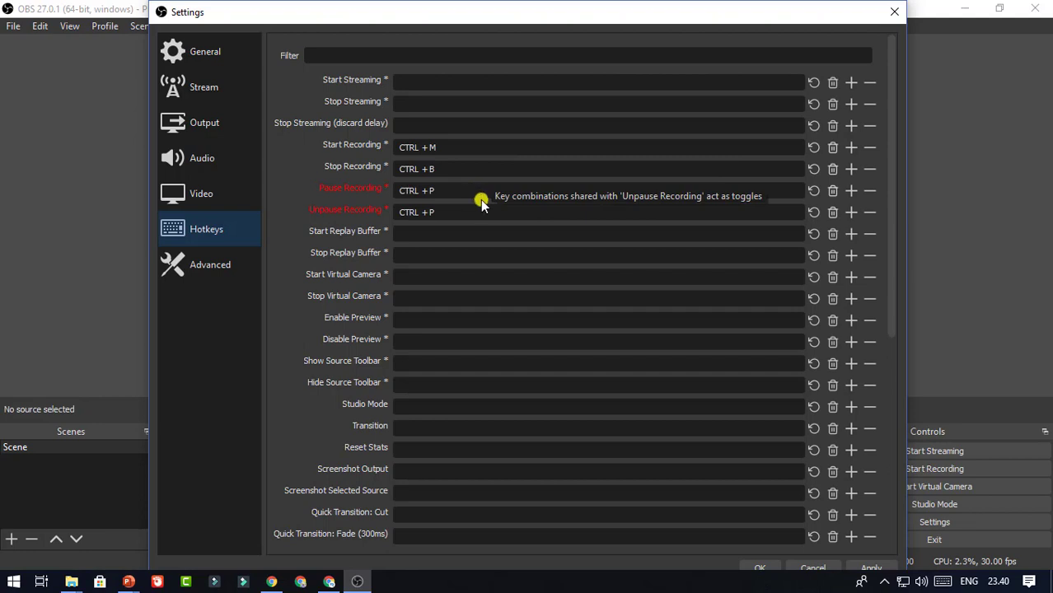
click(459, 146)
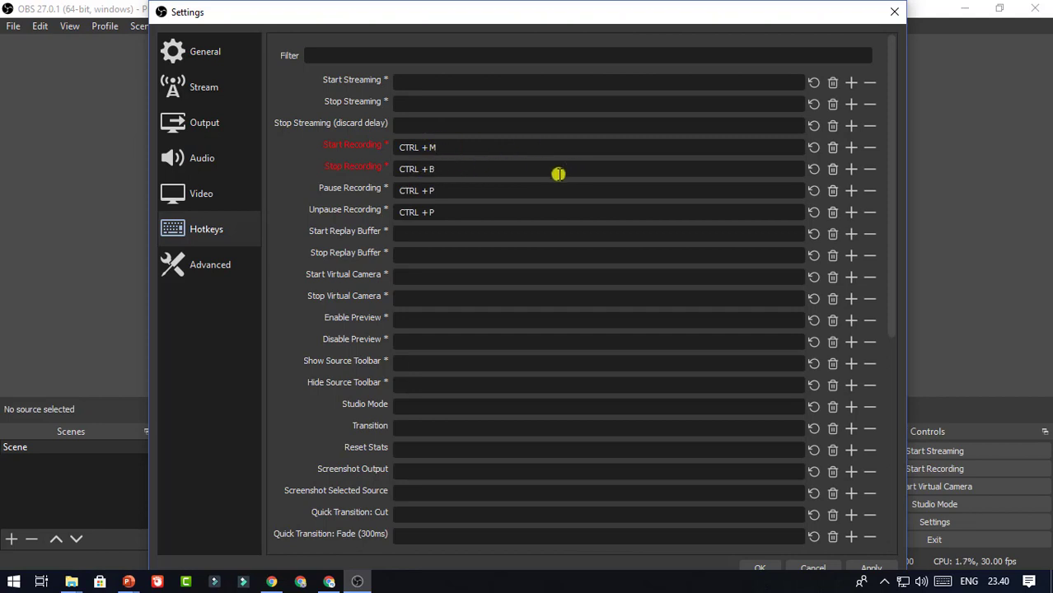
click(458, 190)
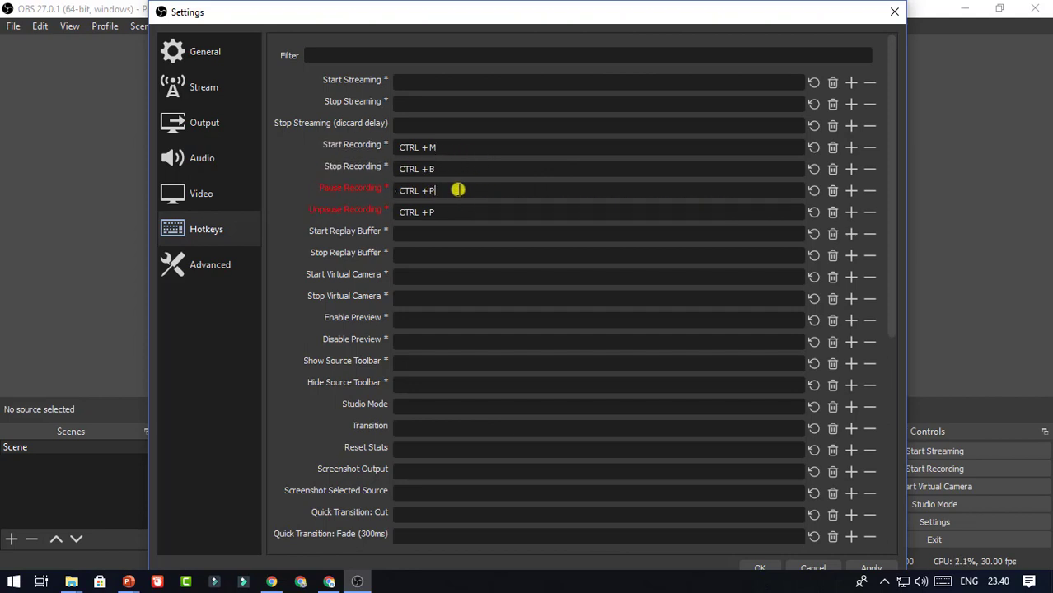
key(BackSpace)
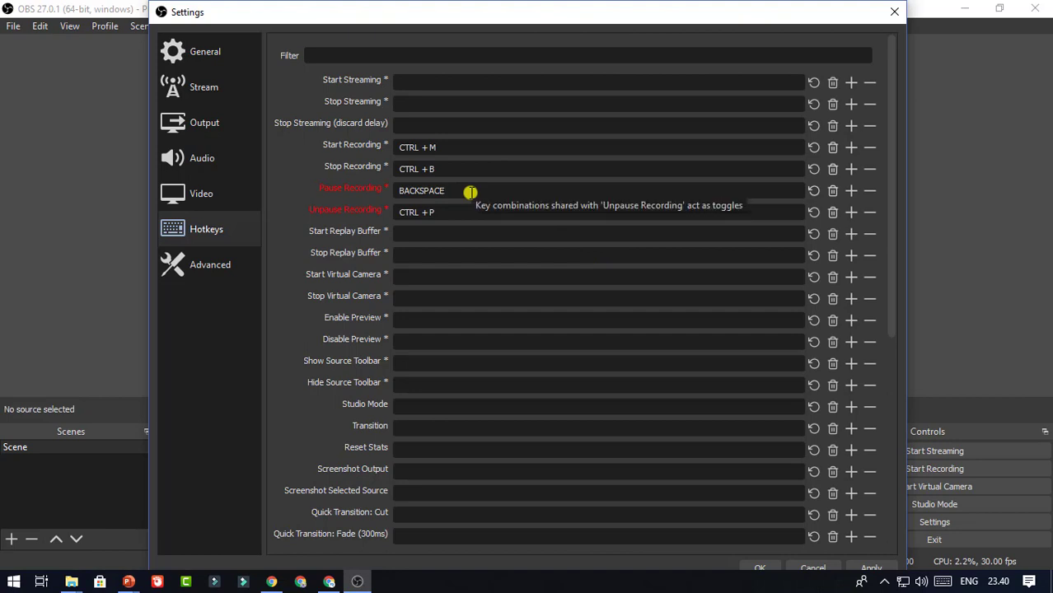
key(ctrl+j)
click(454, 211)
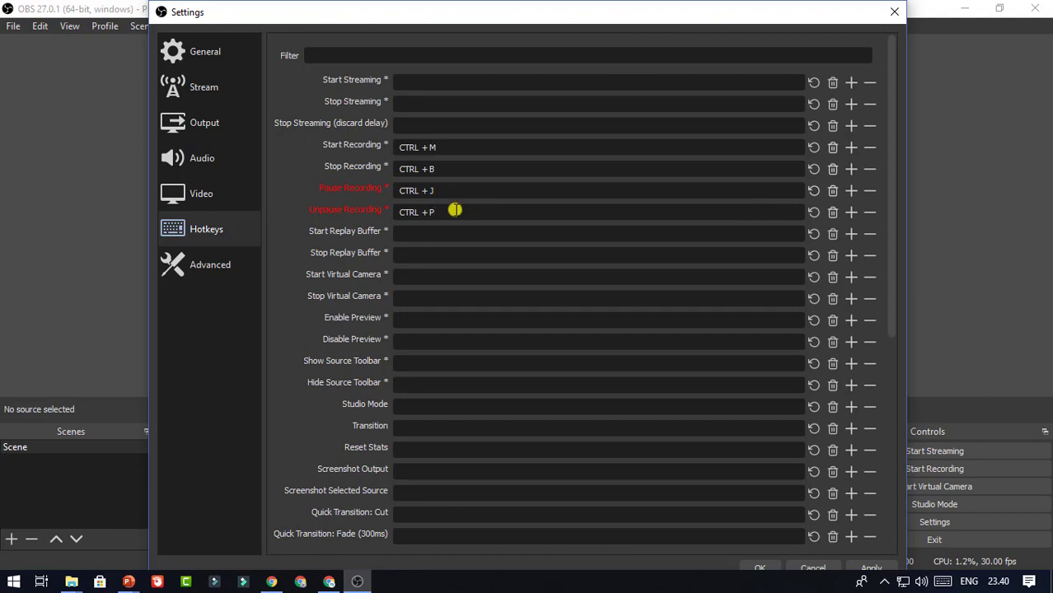
key(BackSpace)
key(ctrl+j)
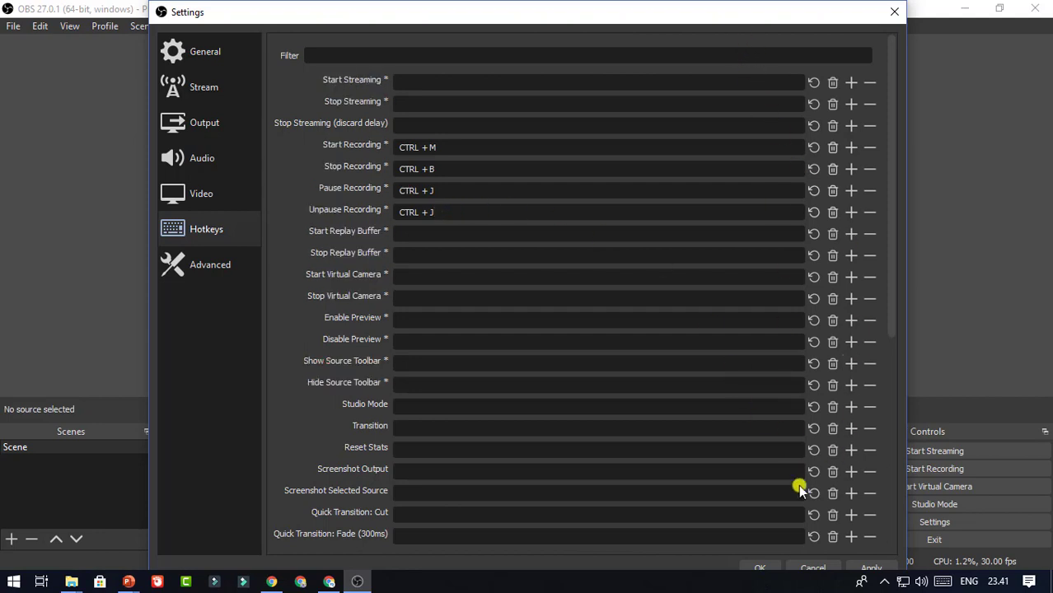
click(766, 568)
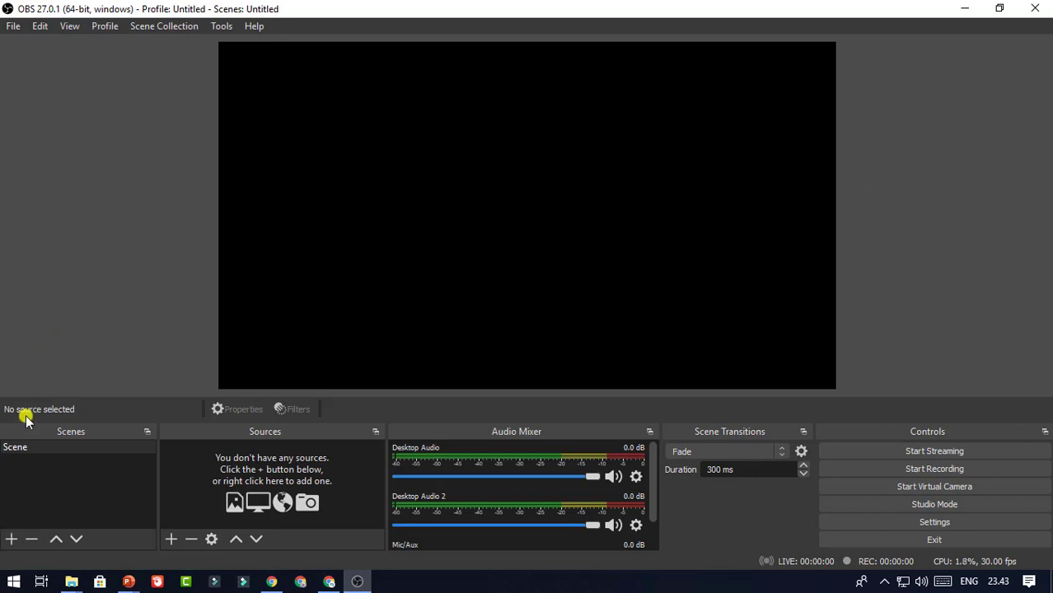
Add a new scene named "Video Pembelajaran"
click(11, 539)
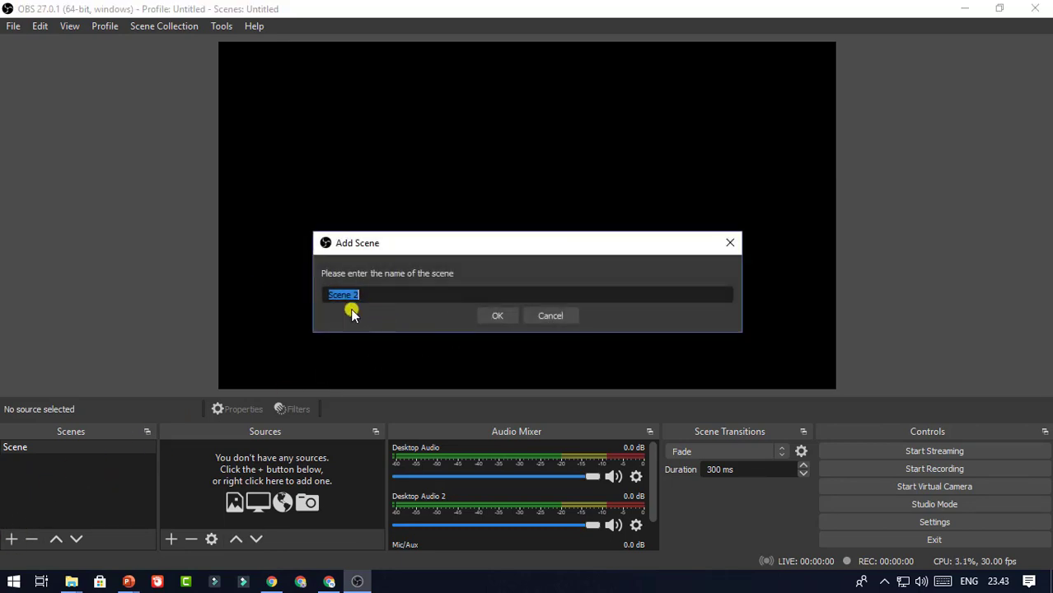
text(Vi)
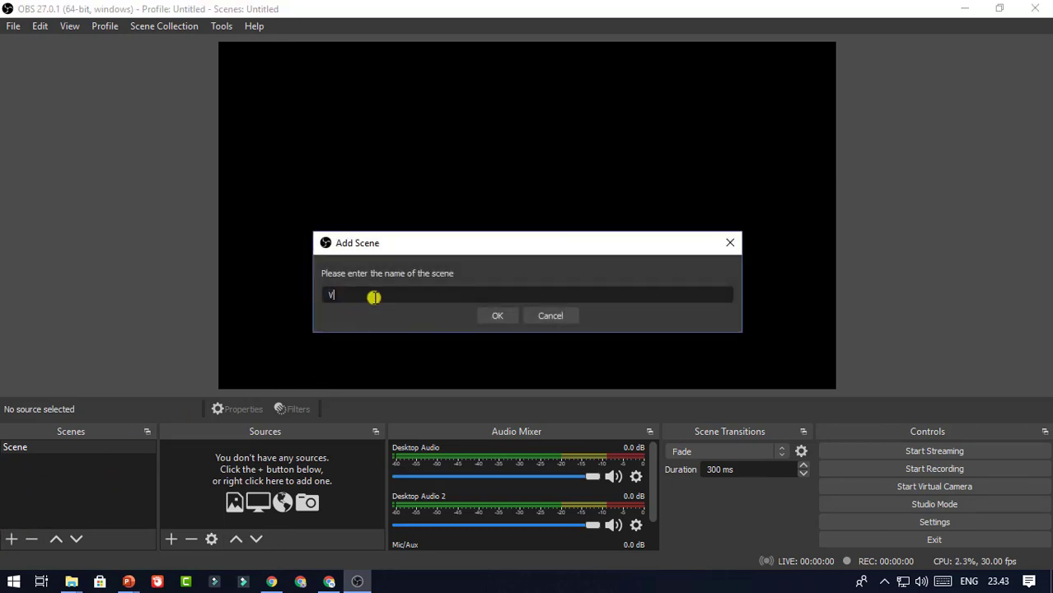
text(deo Pembelajaran)
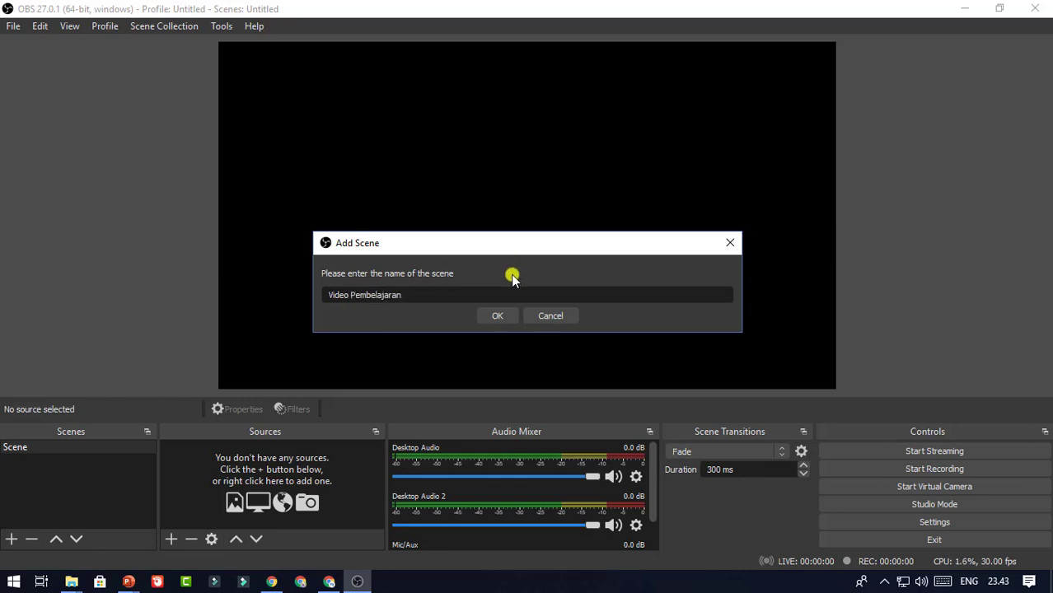
click(497, 316)
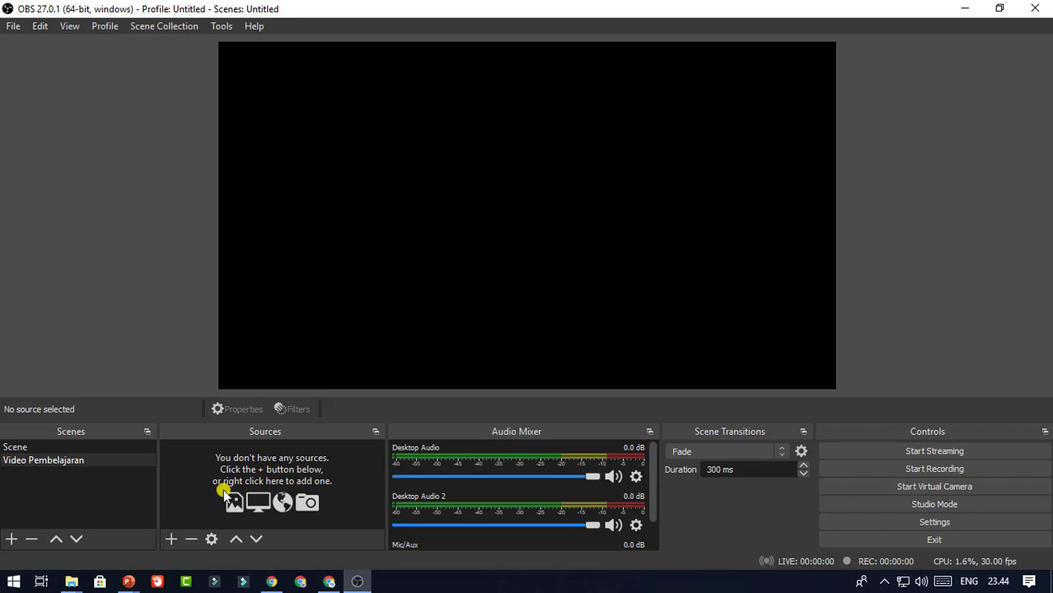
Add a Display Capture source named "Display PPT" to the Video Pembelajaran scene, capturing Display 1 (Primary Monitor) with the cursor
click(175, 536)
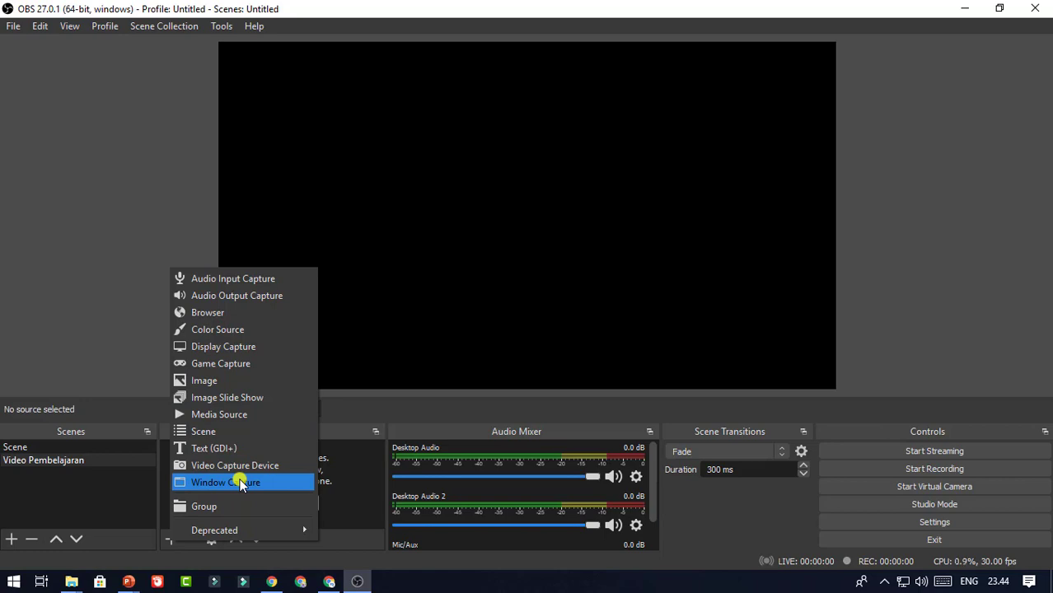
click(276, 346)
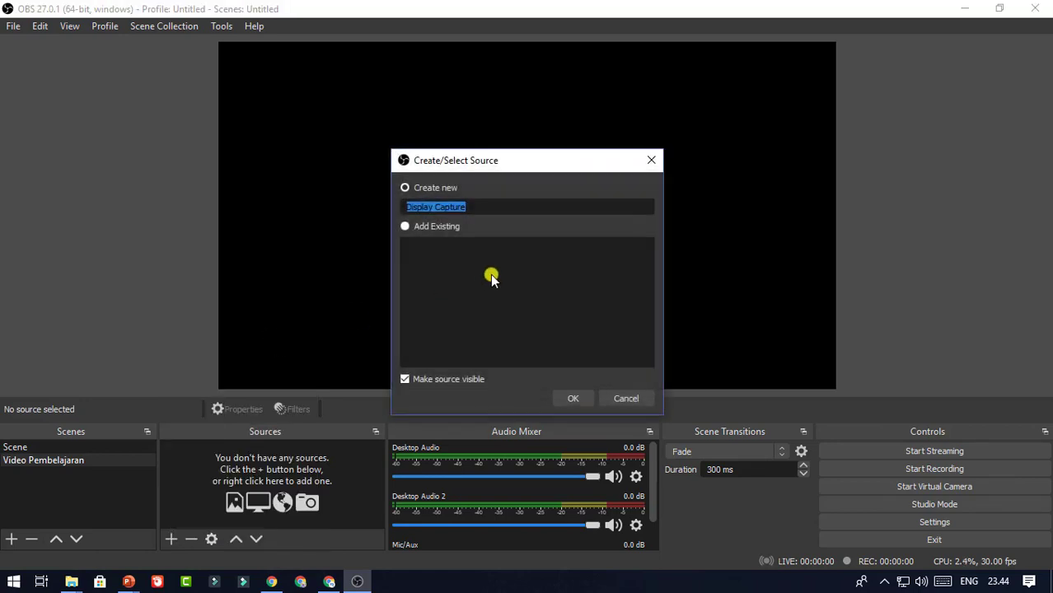
click(494, 208)
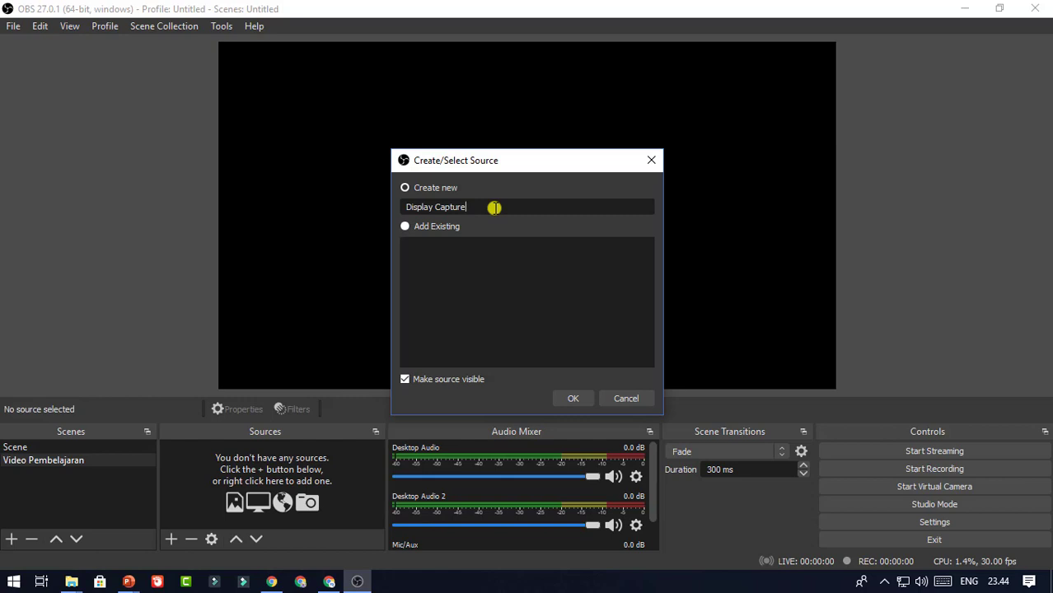
key(ctrl+BackSpace)
text(PPT)
click(572, 396)
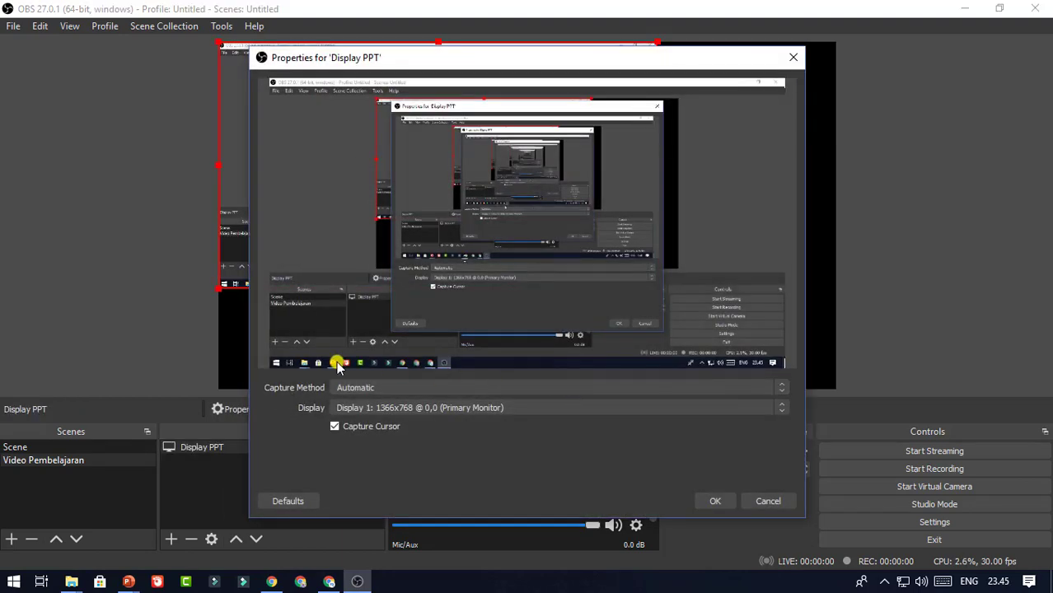
click(714, 500)
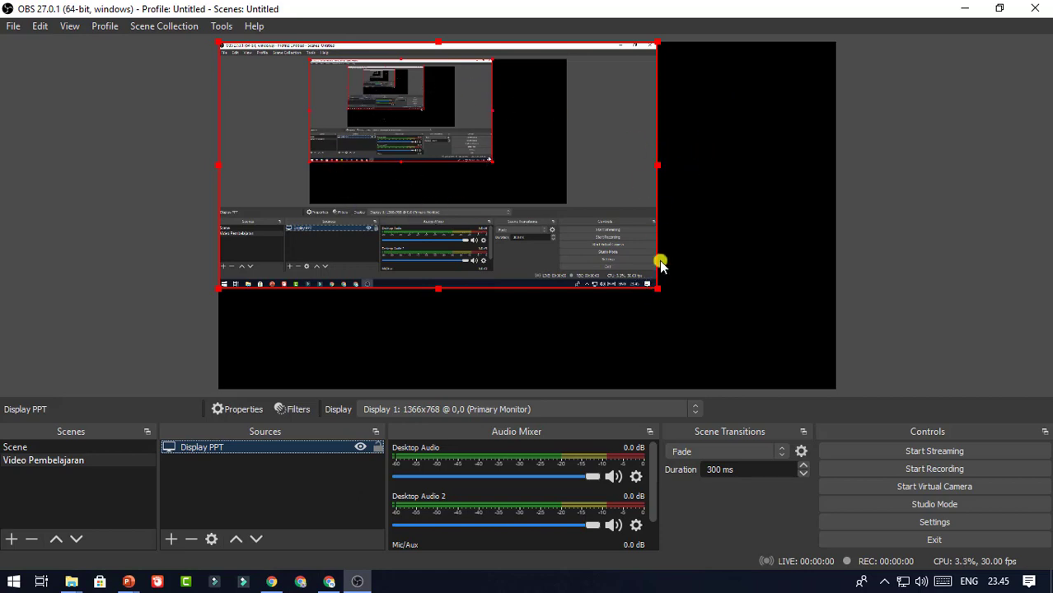
Enlarge the Display PPT source so it fills the whole canvas
drag(660, 289, 832, 372)
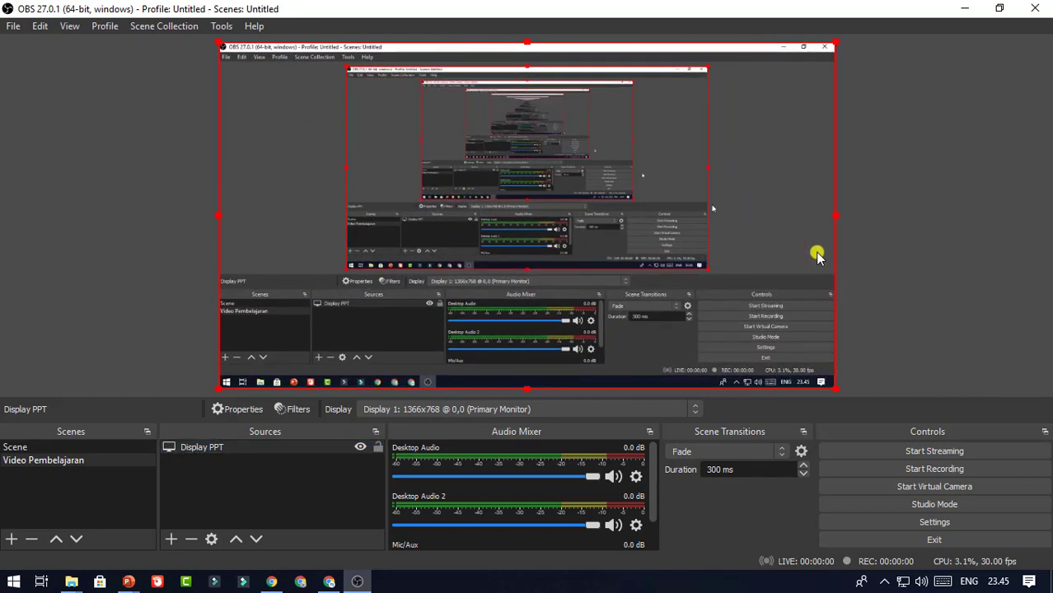
click(886, 206)
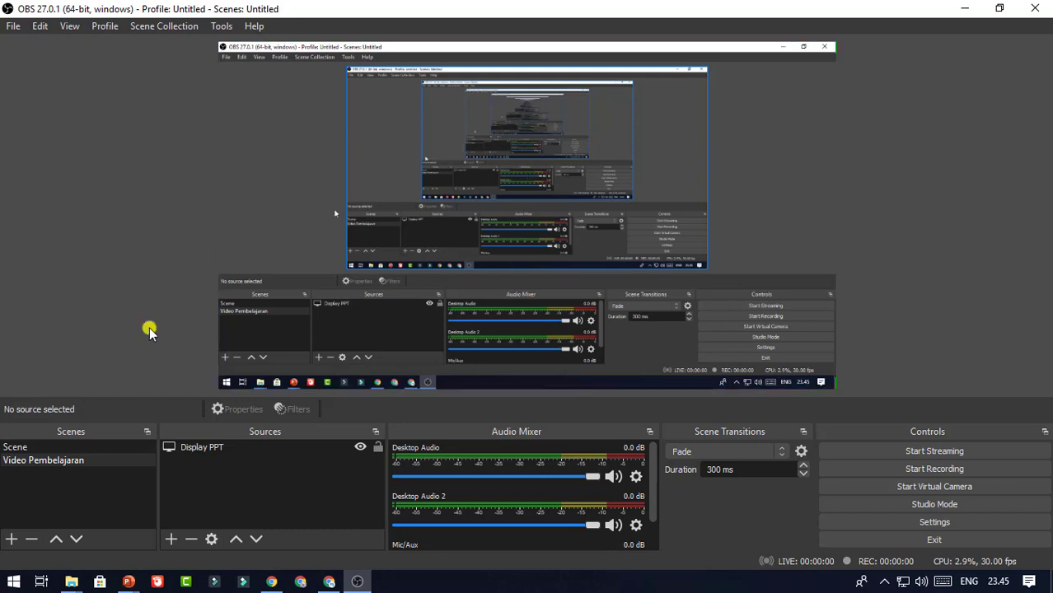
Add a new Video Capture Device source named "Video Webcam" to the Video Pembelajaran scene
click(170, 540)
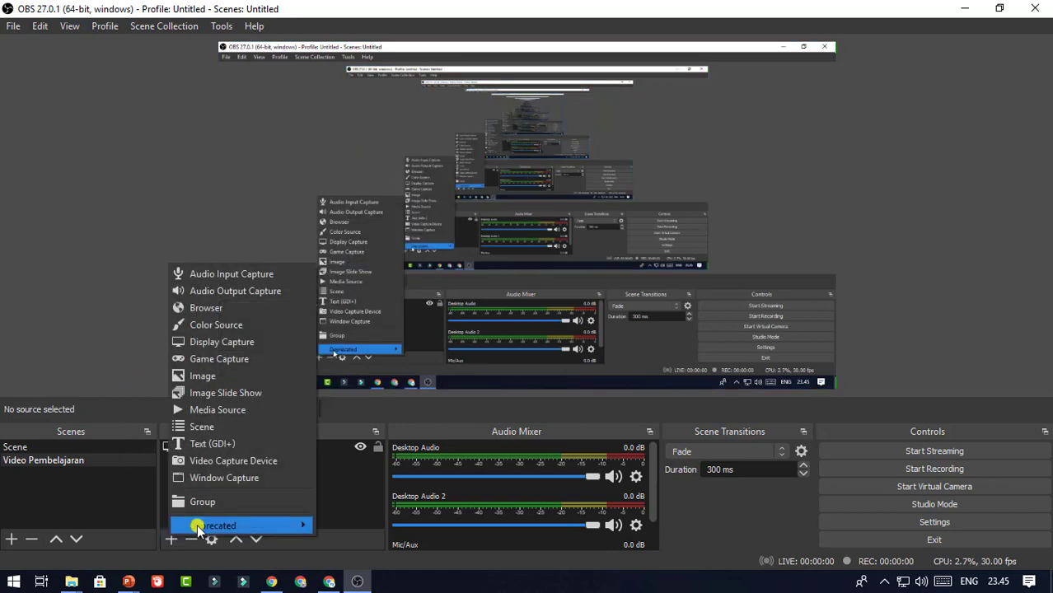
click(250, 466)
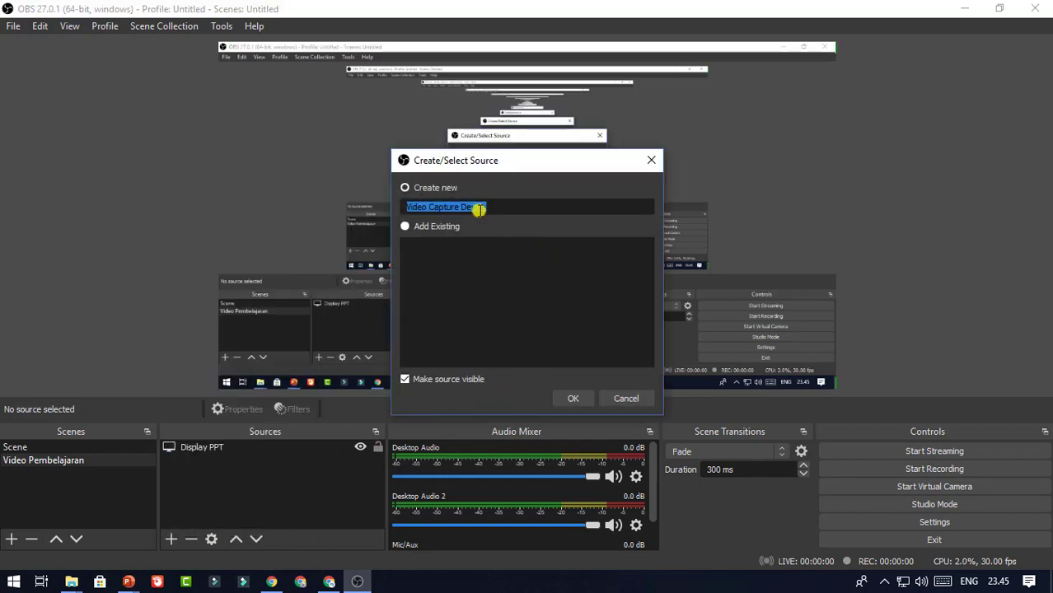
click(478, 208)
key(BackSpace)
key(BackSpace)
key(BackSpace)
key(BackSpace)
key(BackSpace)
key(BackSpace)
key(BackSpace)
key(BackSpace)
key(BackSpace)
key(BackSpace)
key(BackSpace)
key(BackSpace)
key(BackSpace)
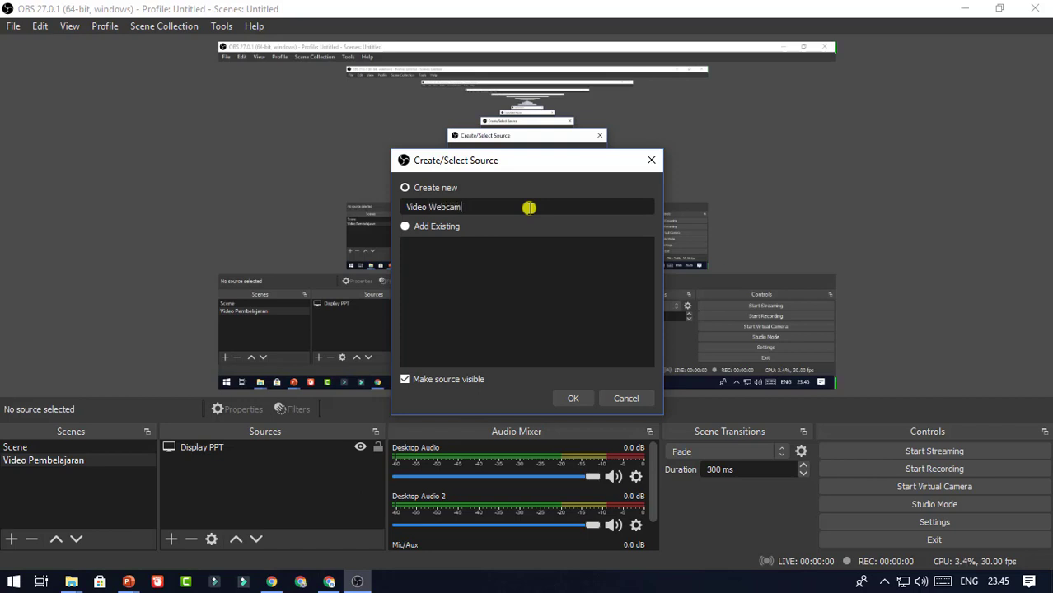
click(572, 398)
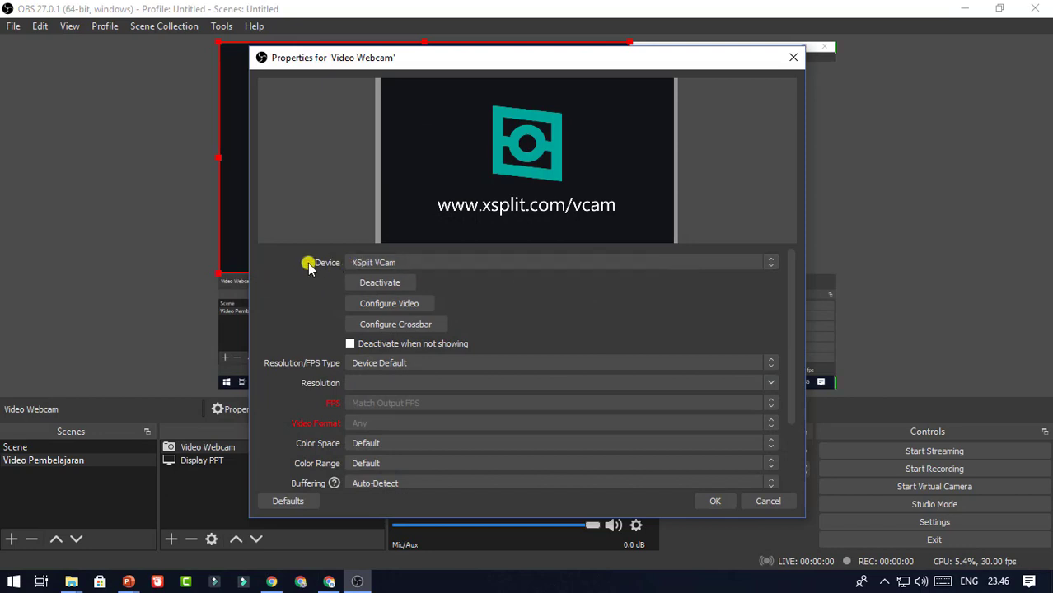
Set the Video Webcam source's device to Logitech HD Webcam C525 and accept its properties
click(771, 264)
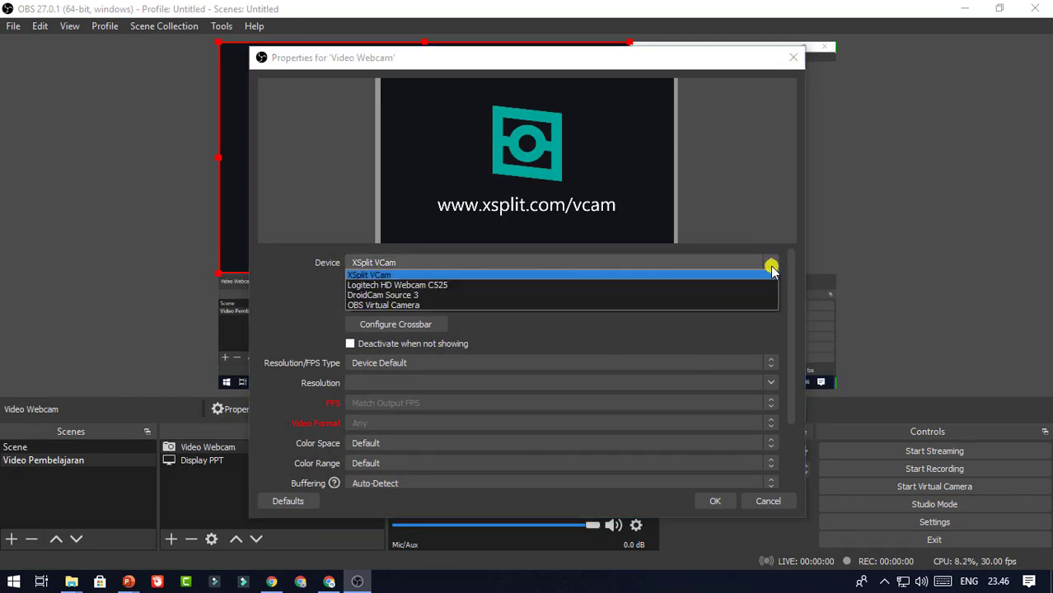
click(771, 265)
click(771, 264)
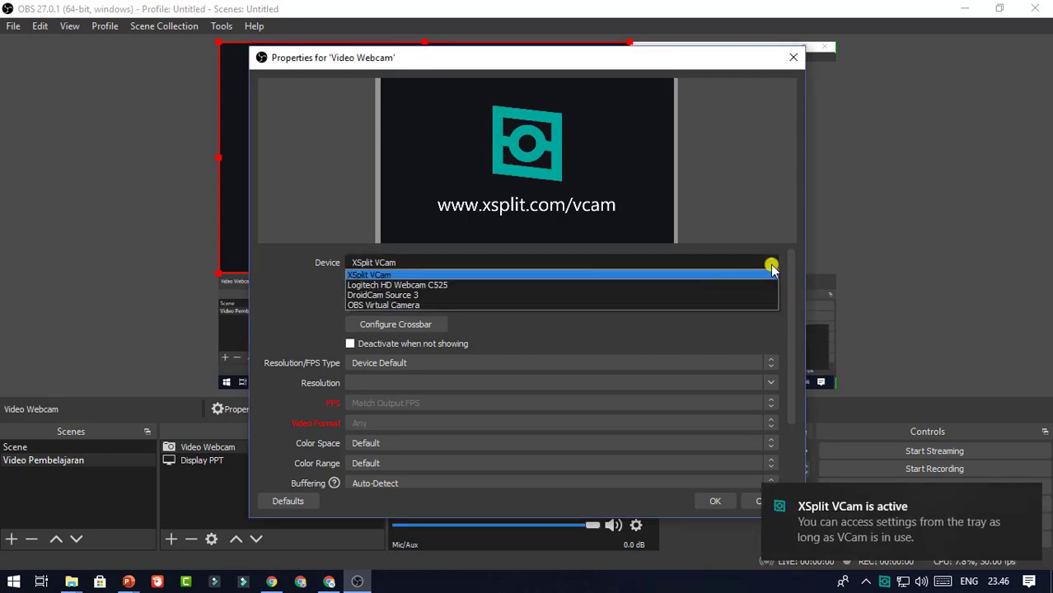
click(444, 286)
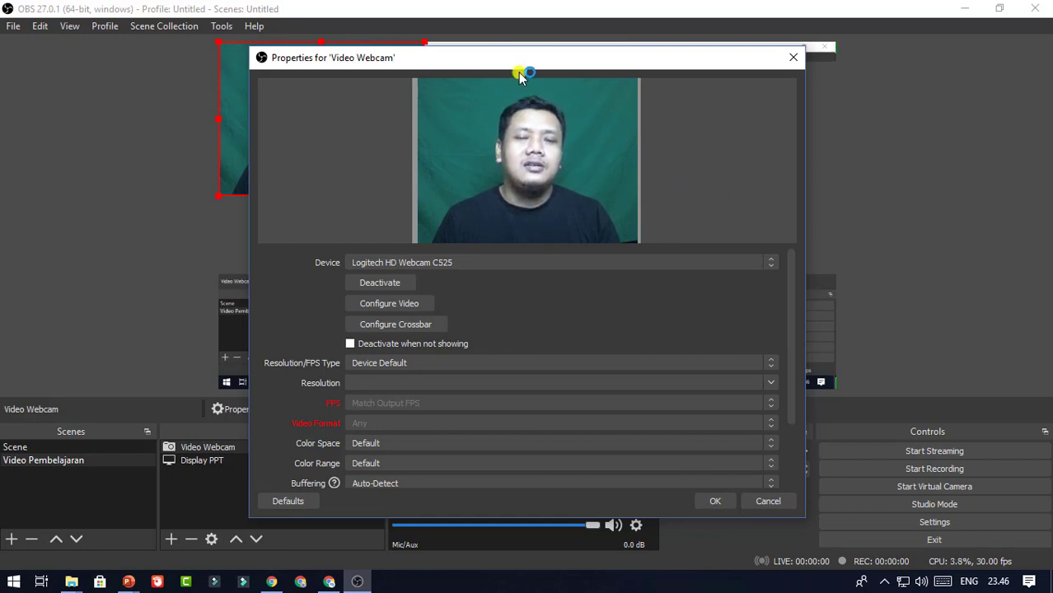
click(530, 140)
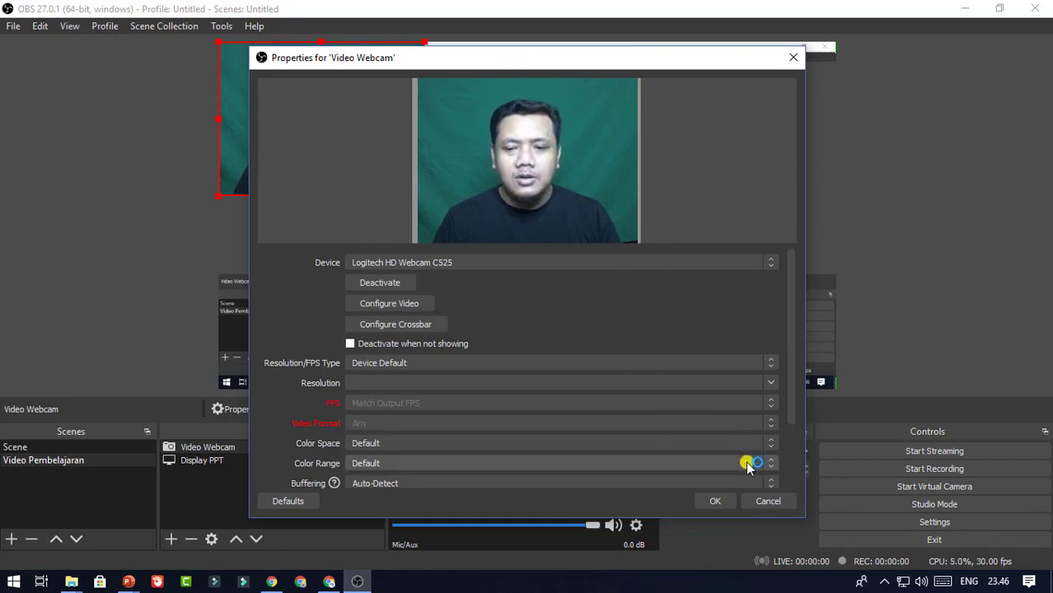
click(726, 502)
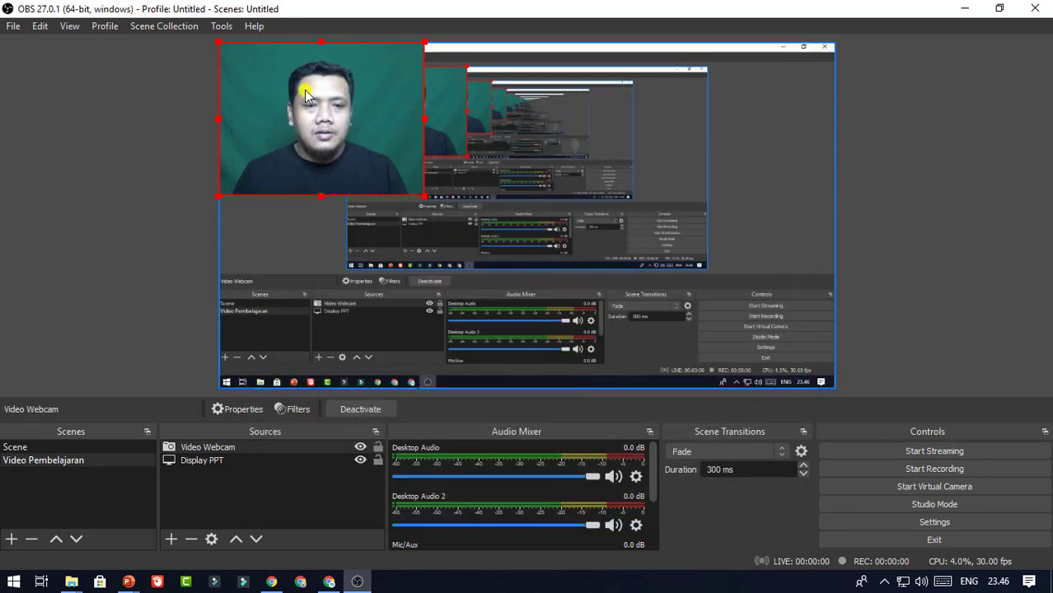
Move the webcam picture to the canvas's lower-right corner and shrink it to a small inset there
drag(321, 114, 730, 295)
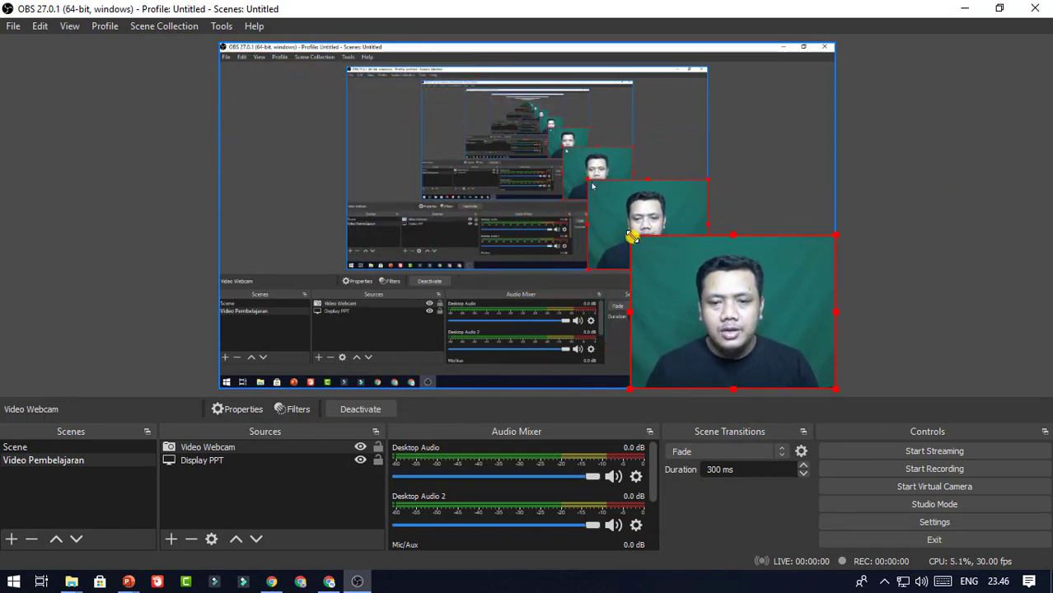
drag(632, 238, 718, 309)
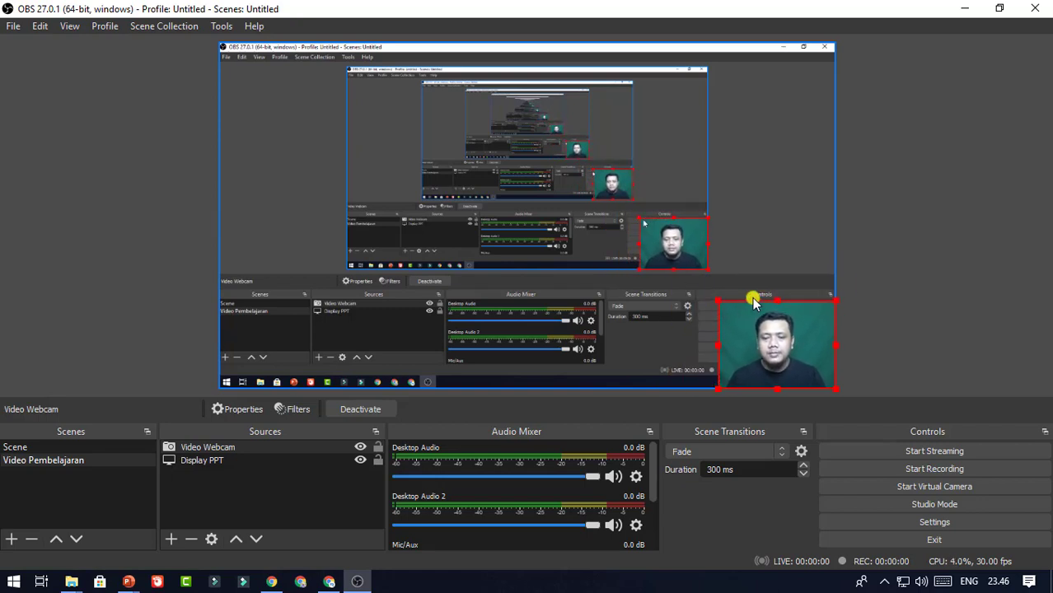
click(870, 259)
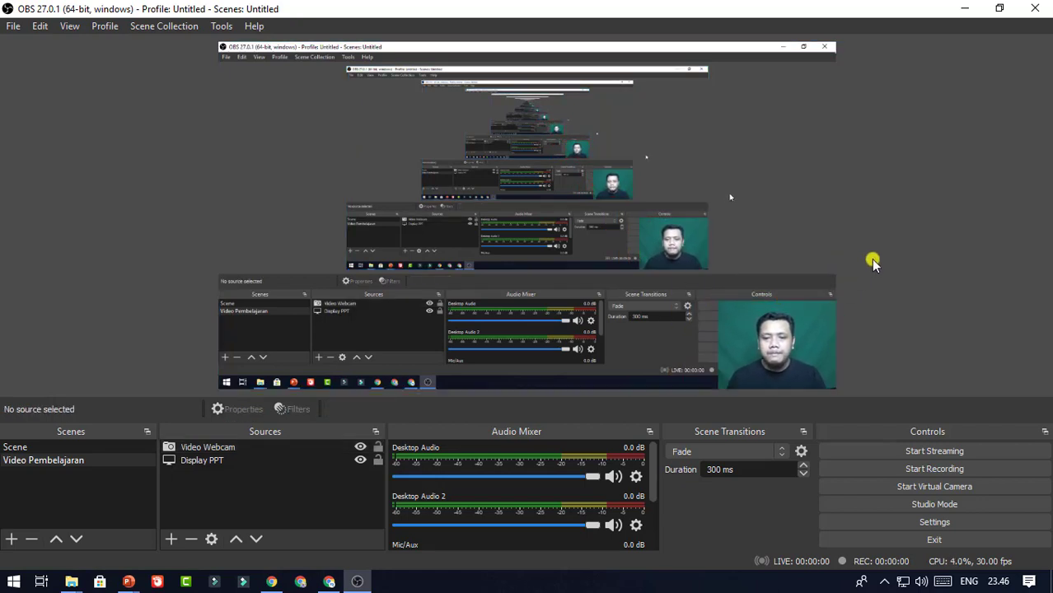
Add a Chroma Key effect filter to the Video Webcam source, keeping the default filter name
click(811, 324)
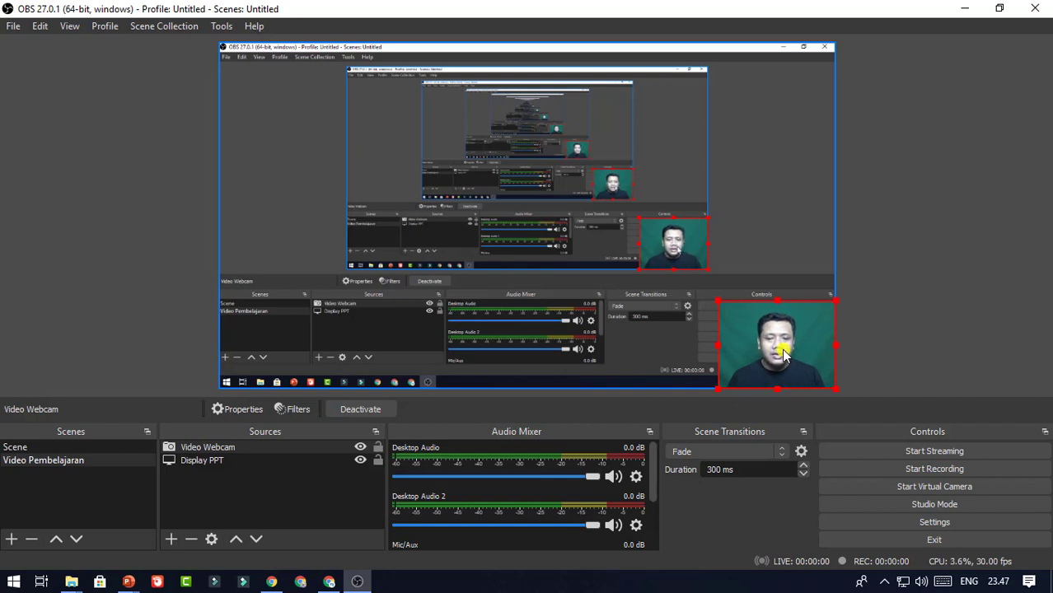
right_click(221, 449)
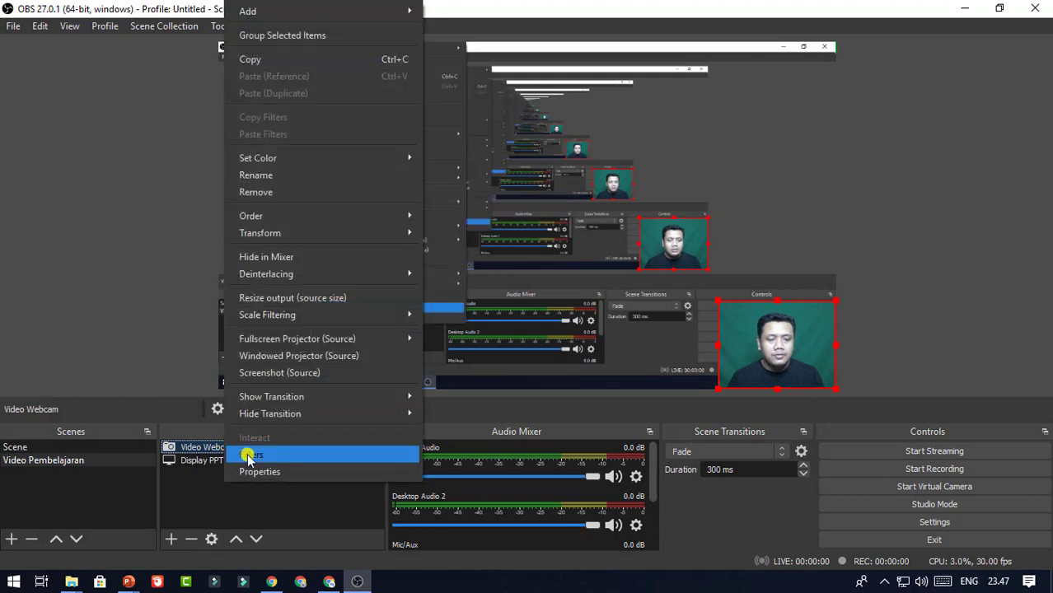
click(247, 452)
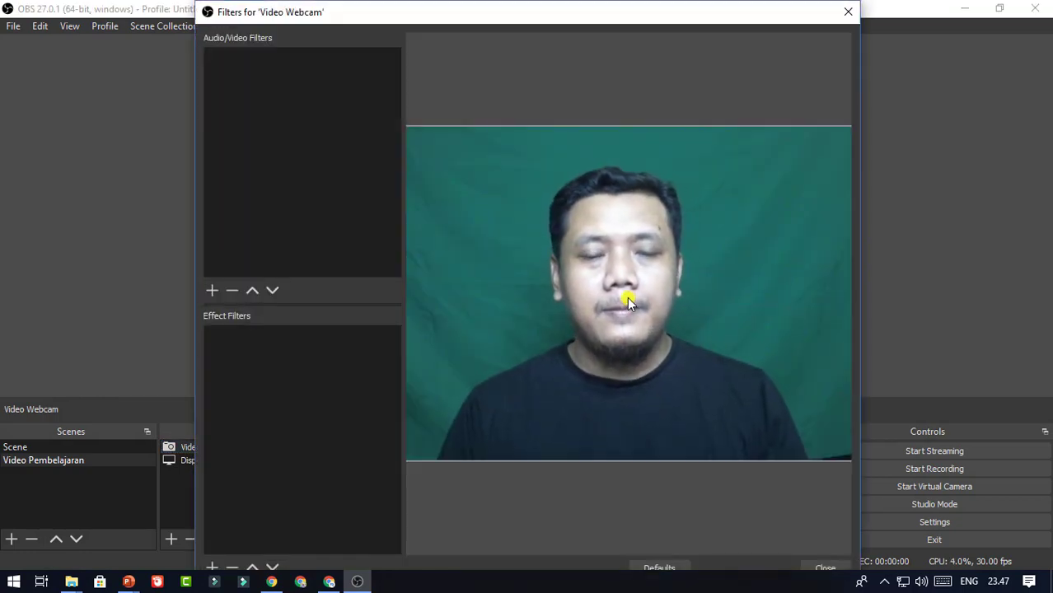
right_click(257, 370)
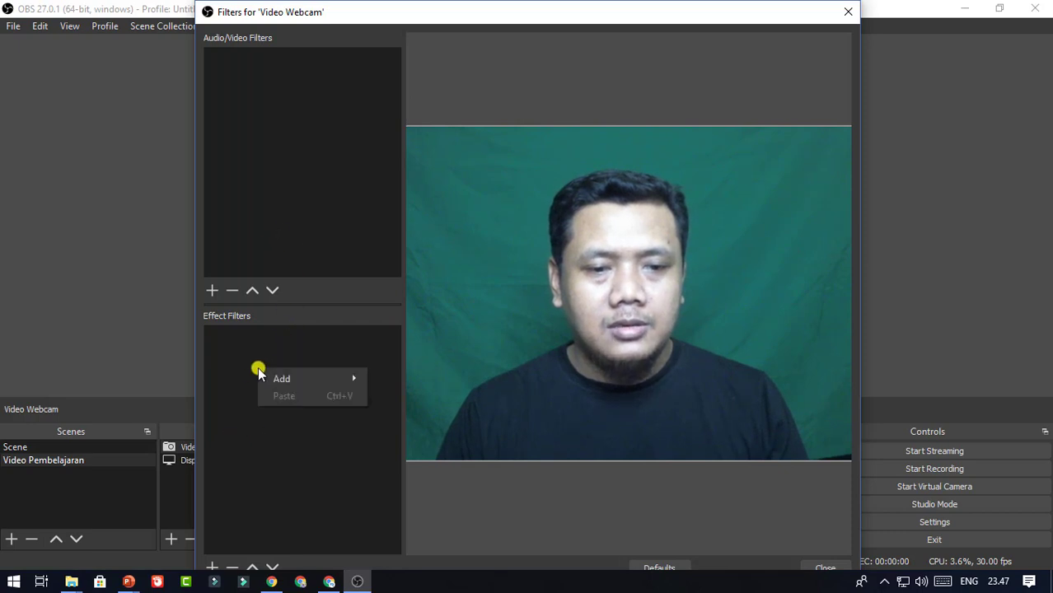
mouse_move(320, 379)
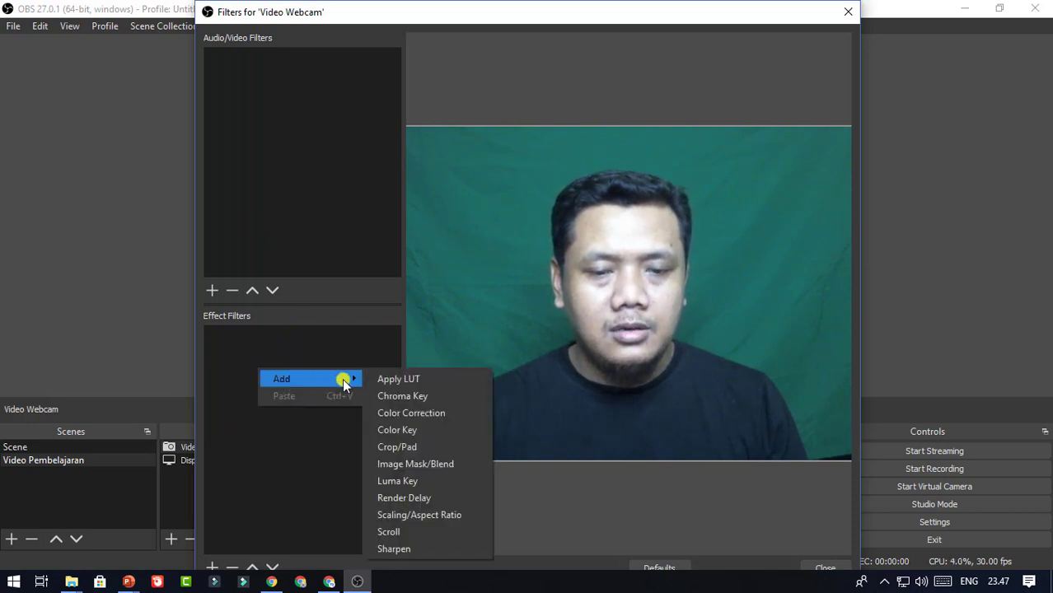
click(423, 398)
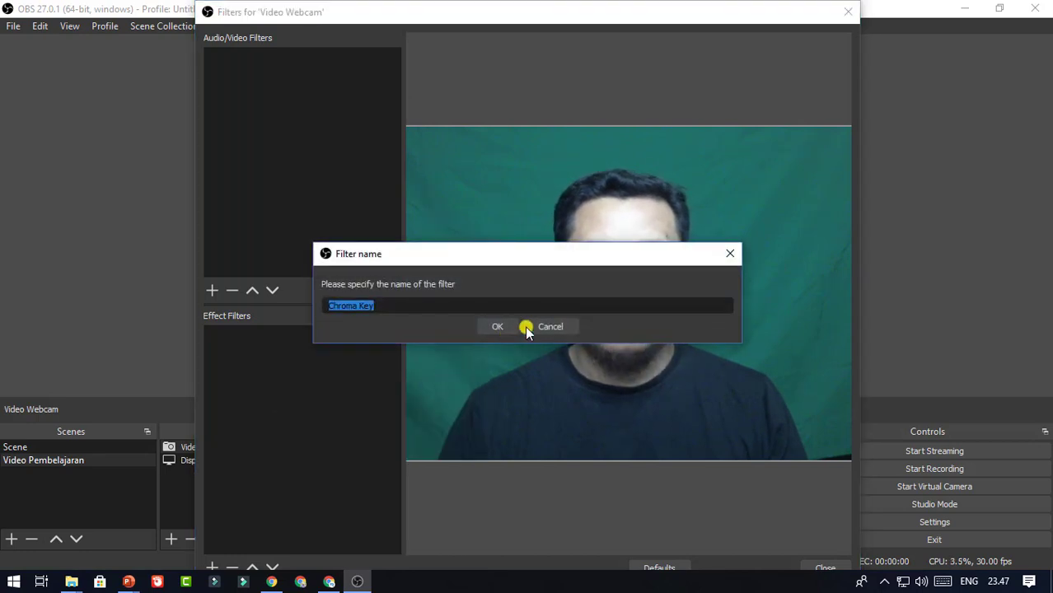
click(506, 326)
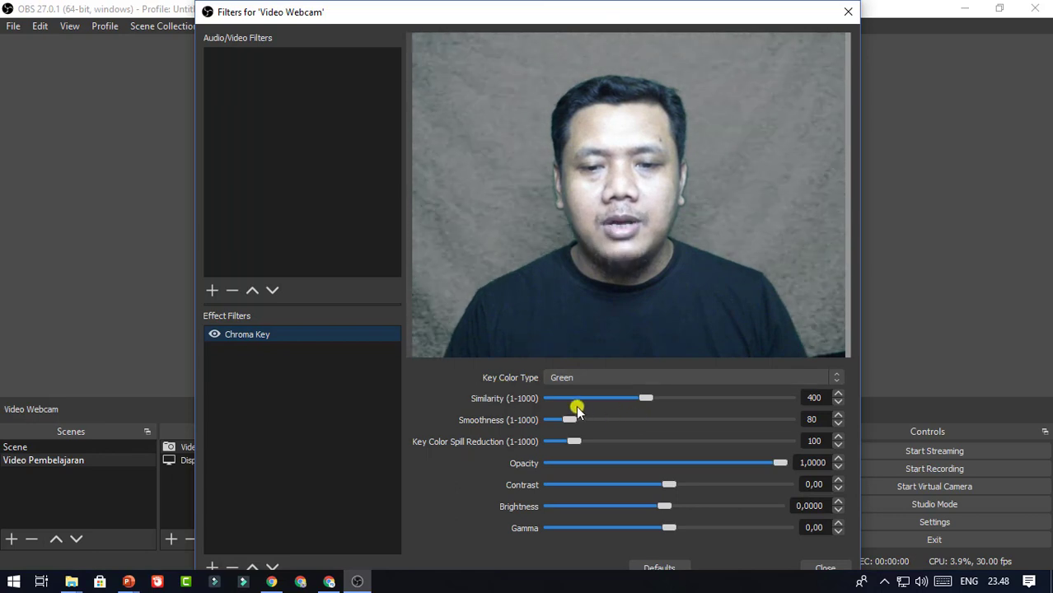
Tune the Chroma Key filter with key color type Green, similarity 483 and smoothness 17
click(647, 398)
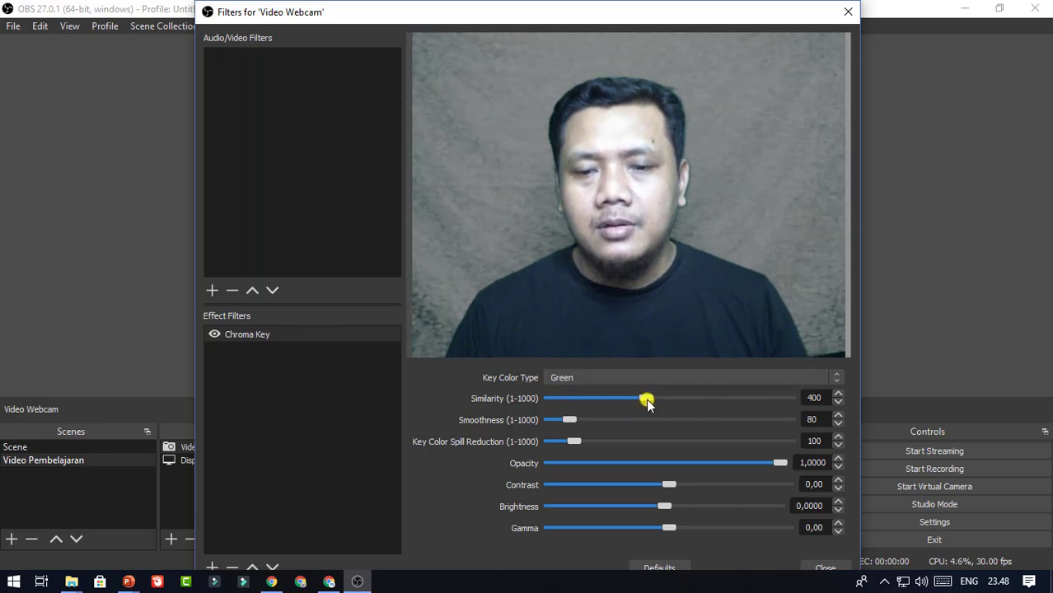
mouse_move(647, 404)
mouse_down()
mouse_move(670, 408)
mouse_move(655, 409)
mouse_up()
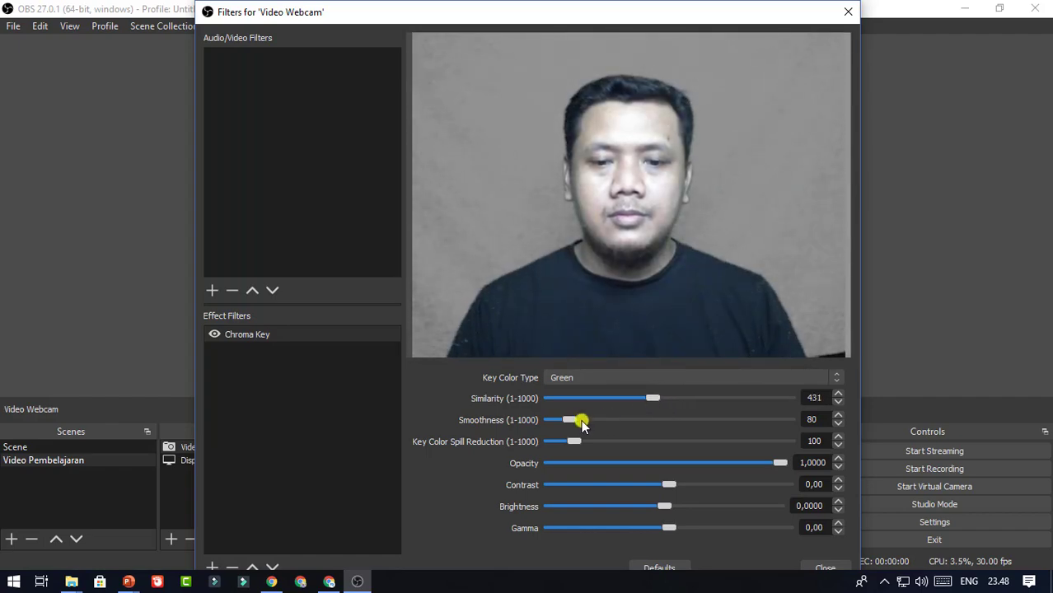
drag(582, 423, 559, 419)
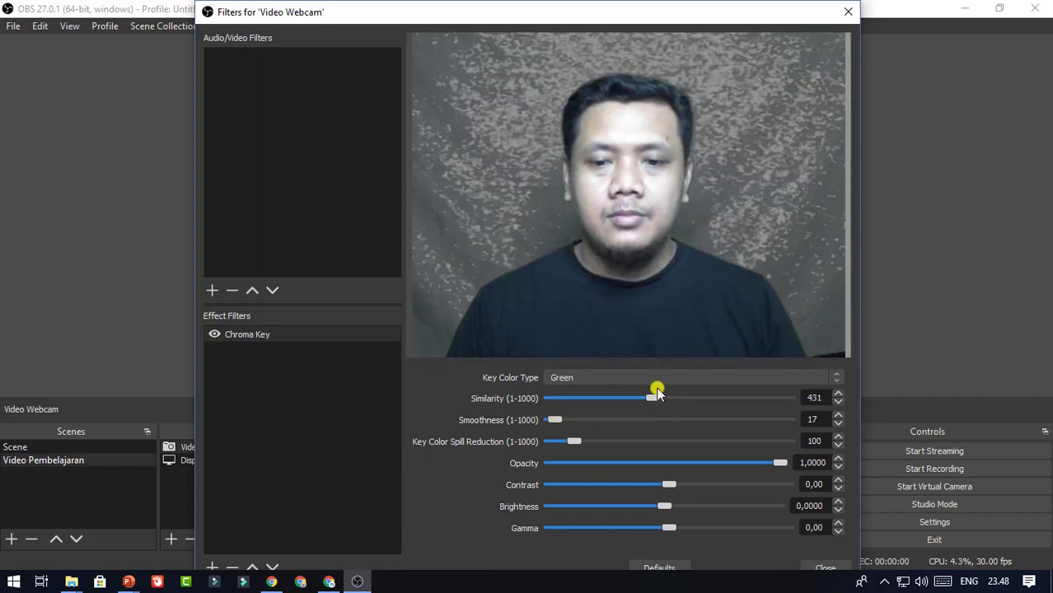
click(675, 378)
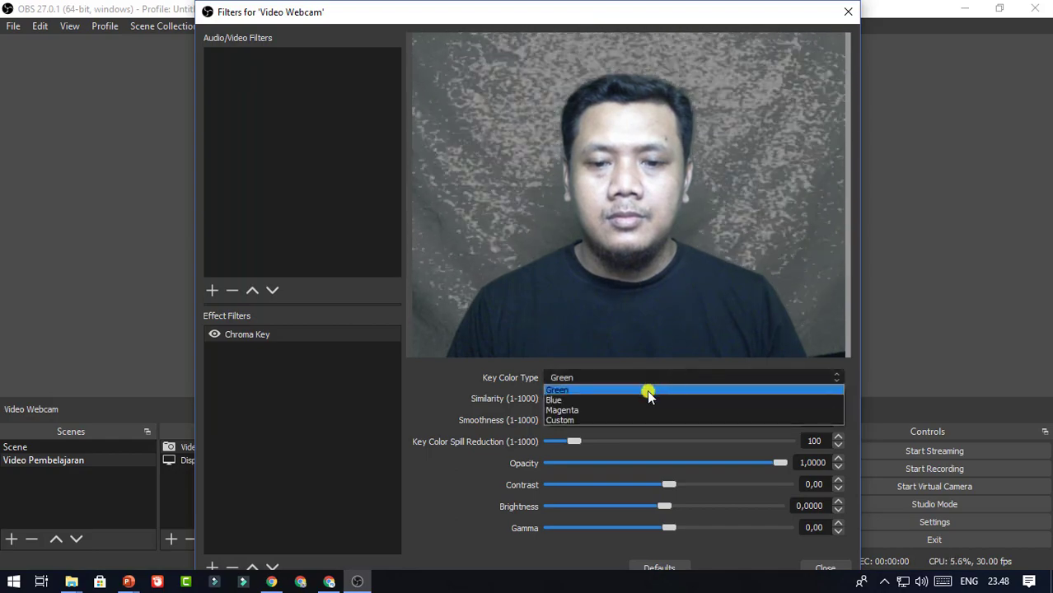
click(649, 396)
drag(648, 397, 666, 402)
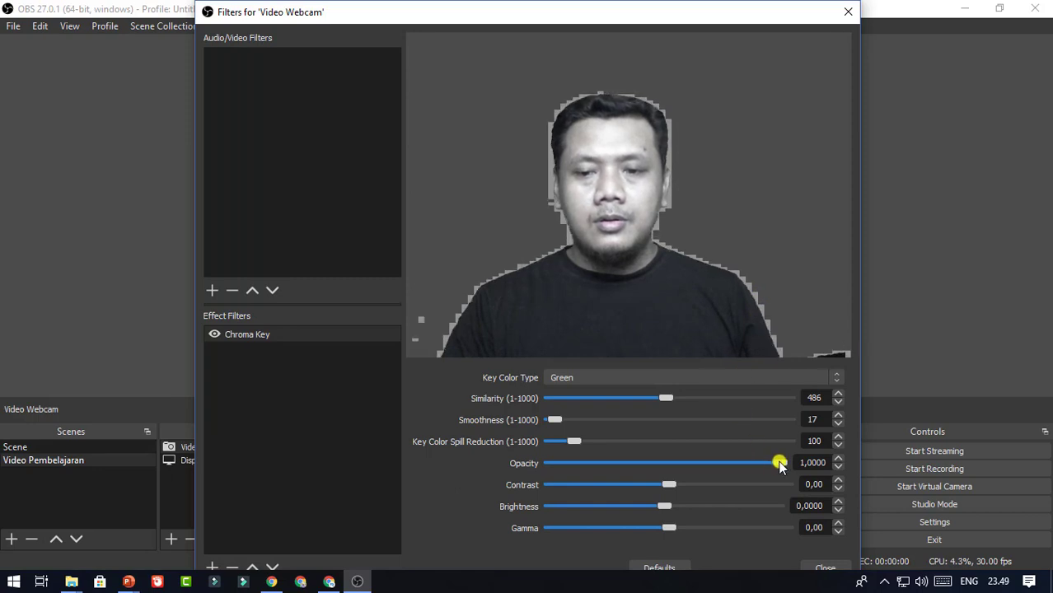
mouse_move(778, 466)
mouse_down()
mouse_move(761, 466)
mouse_move(781, 470)
mouse_up()
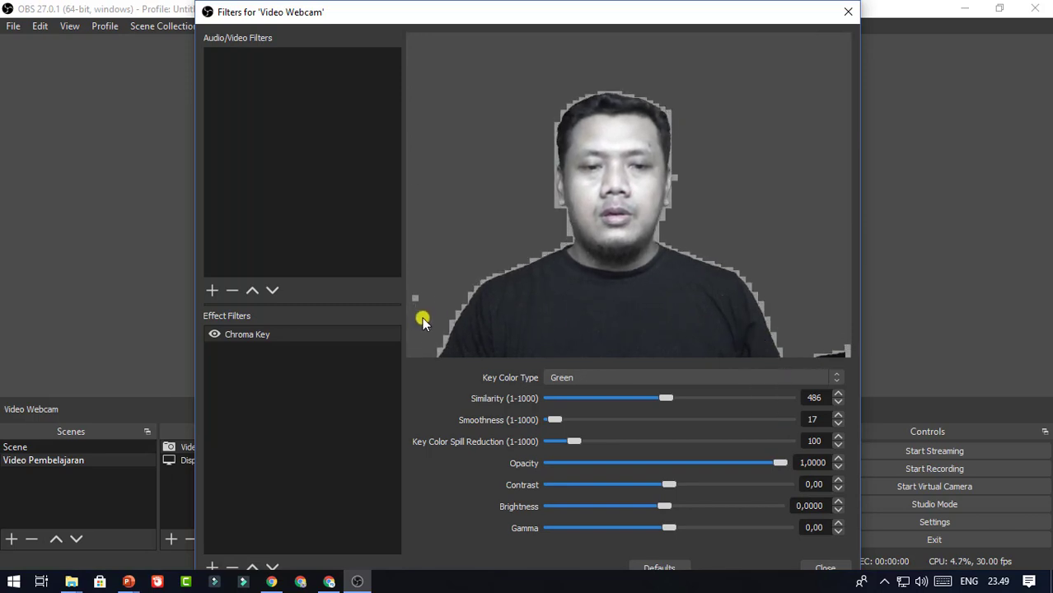
click(666, 397)
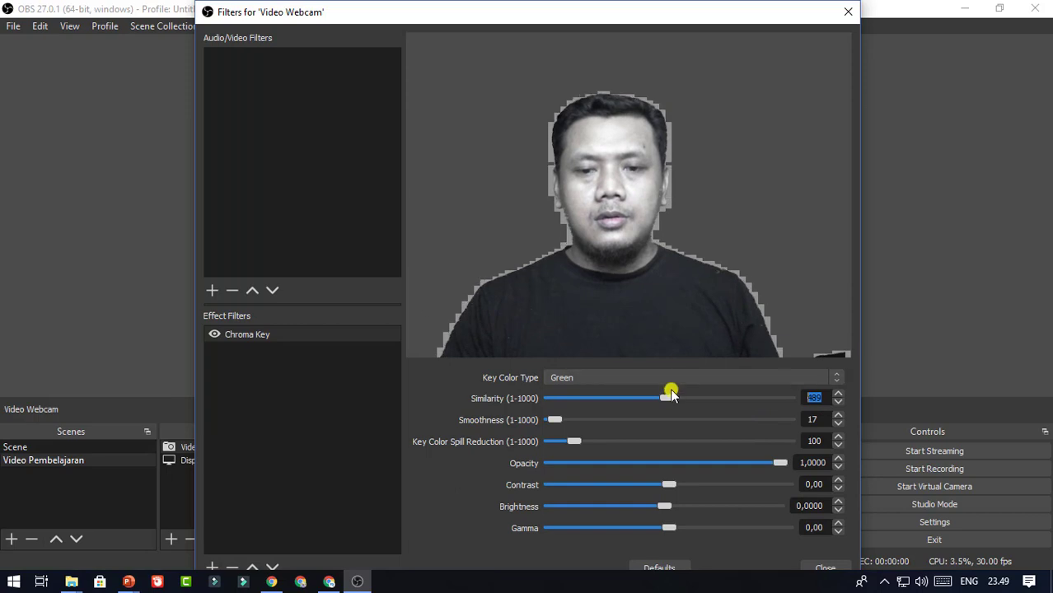
scroll(669, 401, up, 1)
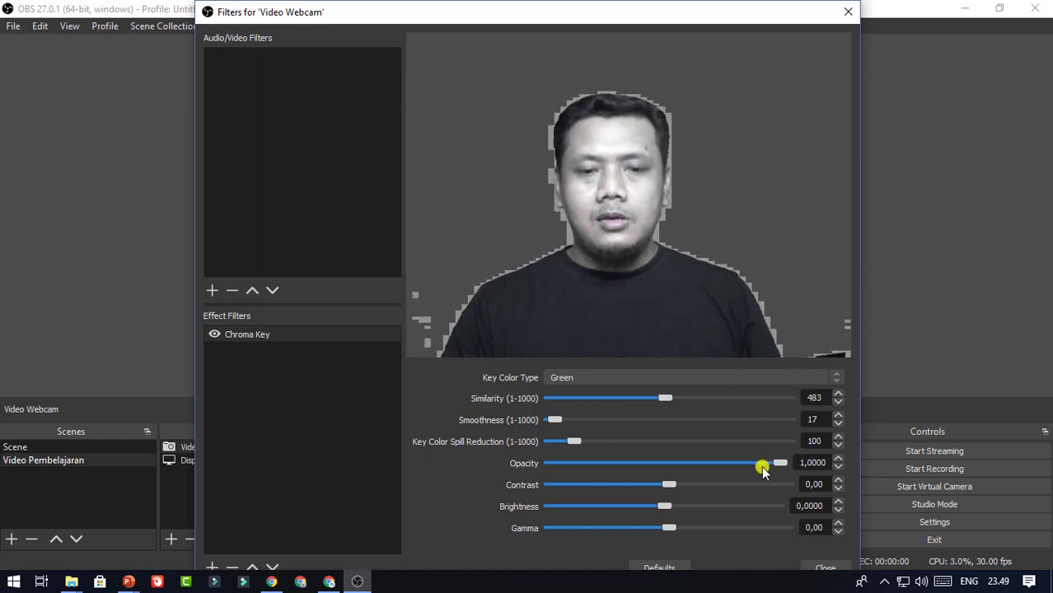
Add a Color Key effect filter to the Video Webcam source, keeping the default filter name
right_click(263, 364)
mouse_move(336, 374)
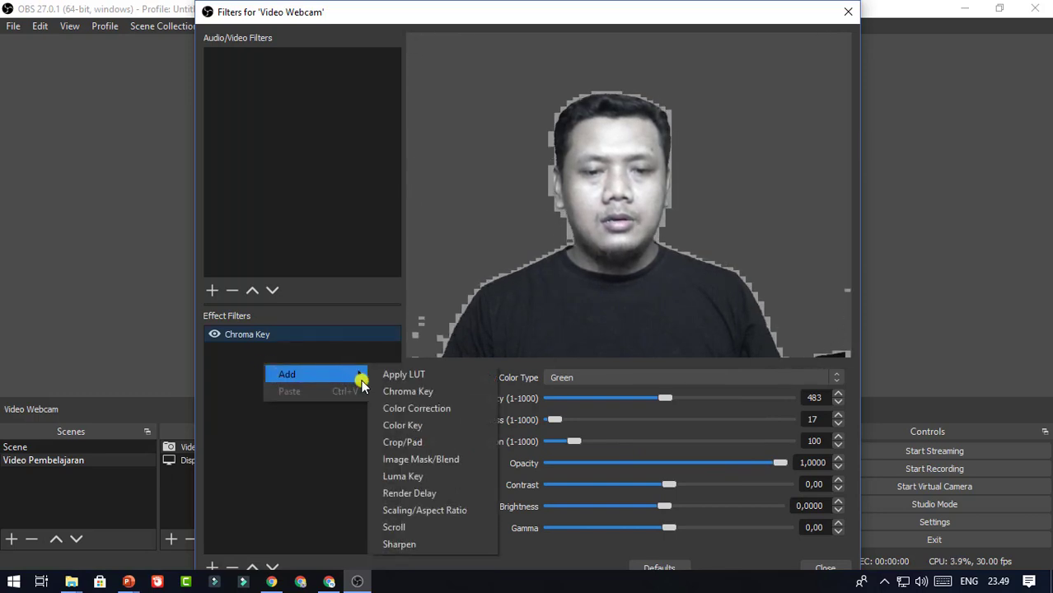
click(402, 425)
click(498, 326)
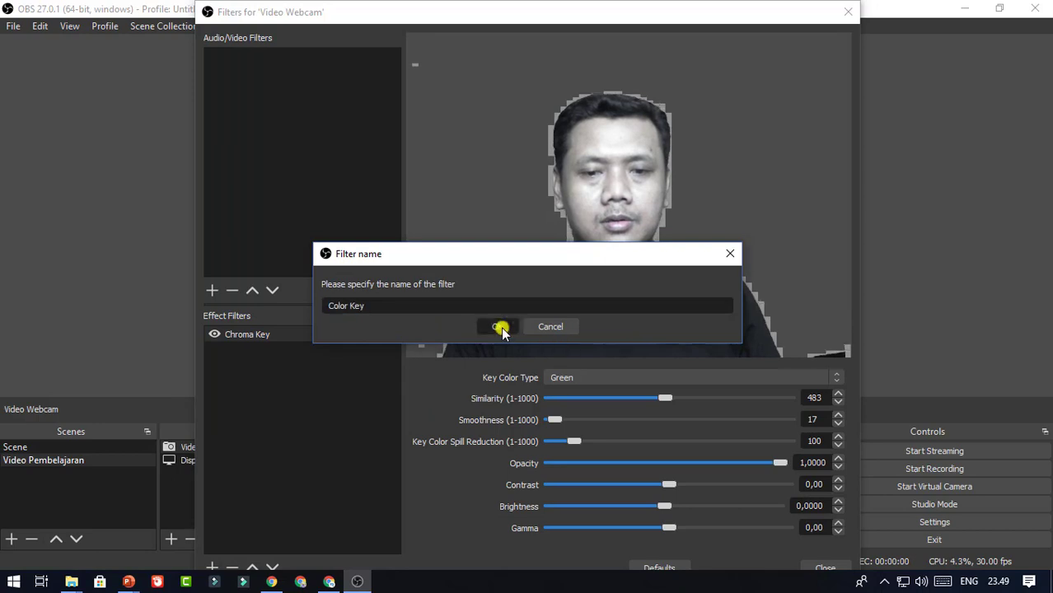
Set the Color Key filter's similarity to 771, smoothness to 1, contrast to -0.01 and brightness to -0.0085
drag(530, 393, 718, 400)
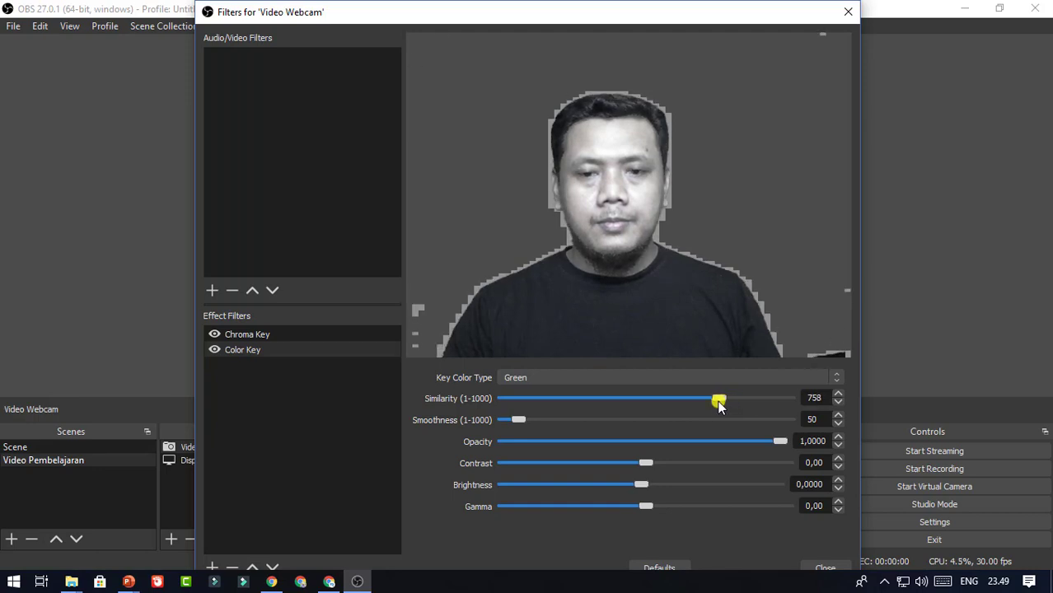
drag(512, 423, 501, 420)
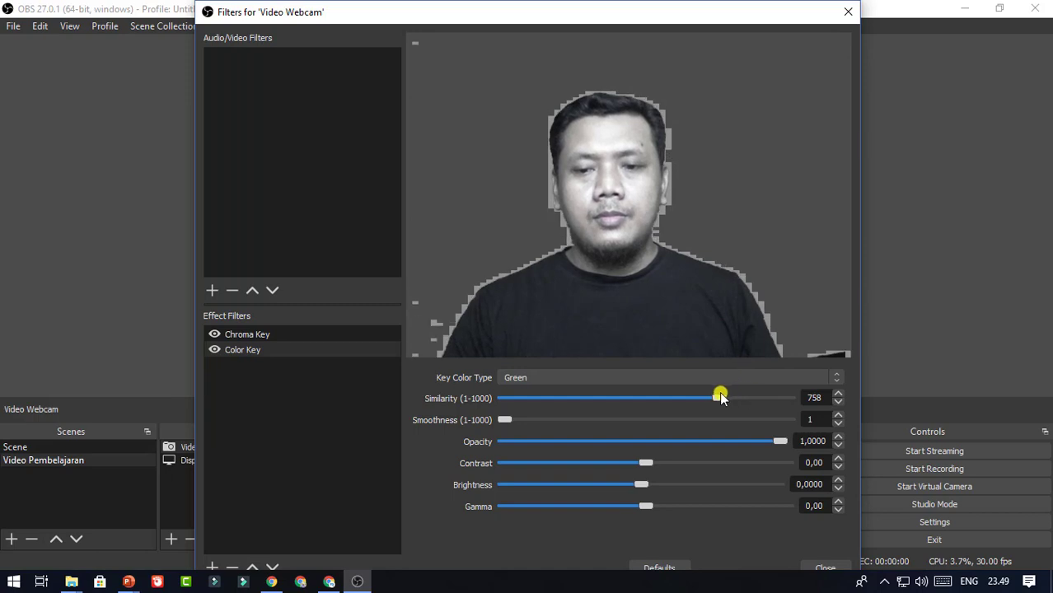
drag(722, 397, 720, 401)
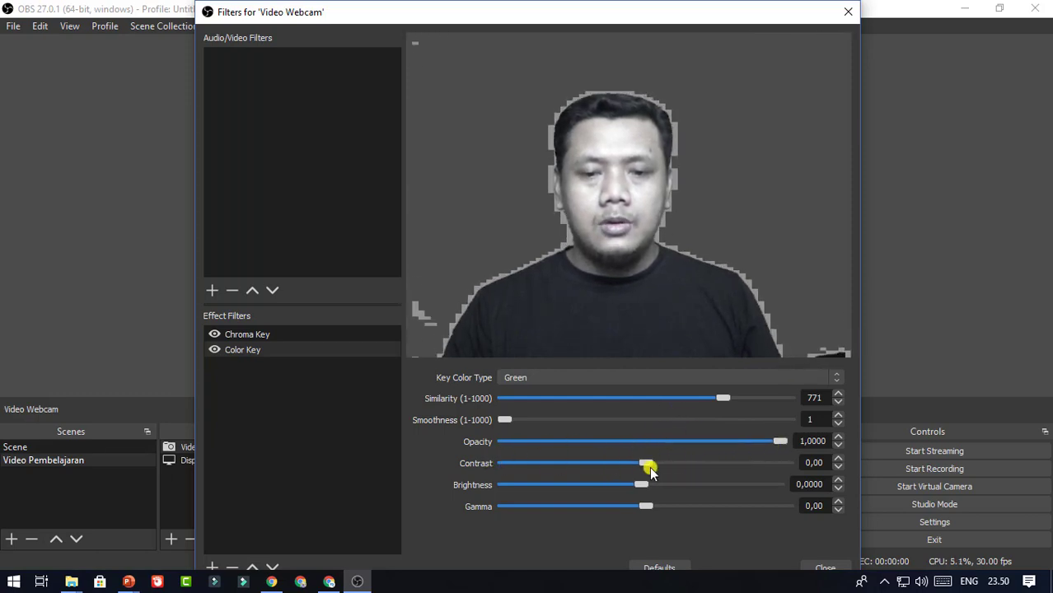
mouse_move(644, 486)
mouse_down()
mouse_move(664, 463)
mouse_move(645, 466)
mouse_up()
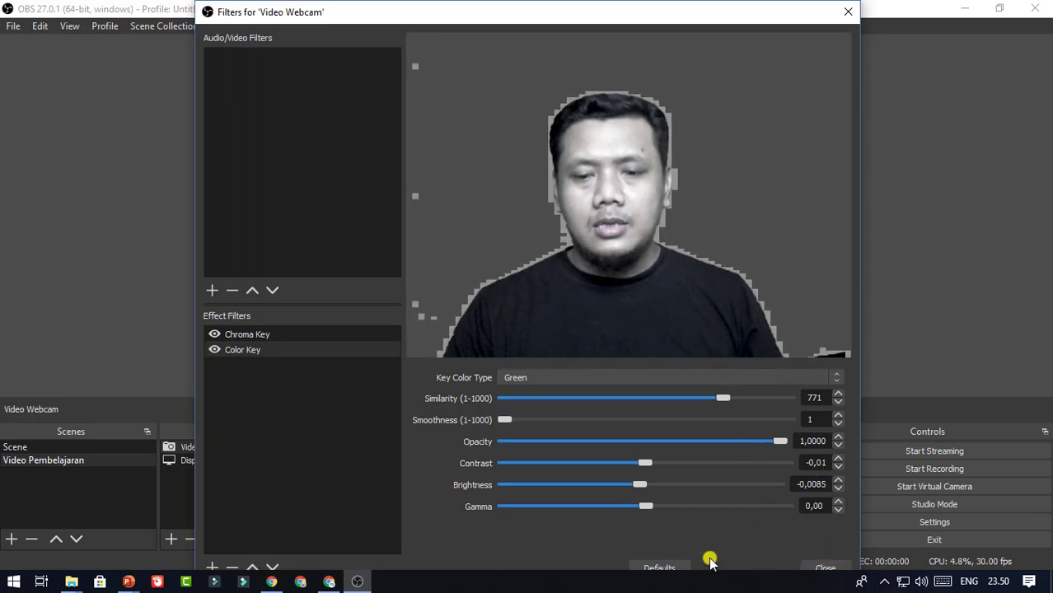
Close the webcam filters and resize the Video Webcam overlay to about a quarter of the canvas width, anchored in the canvas's lower-right corner
click(816, 568)
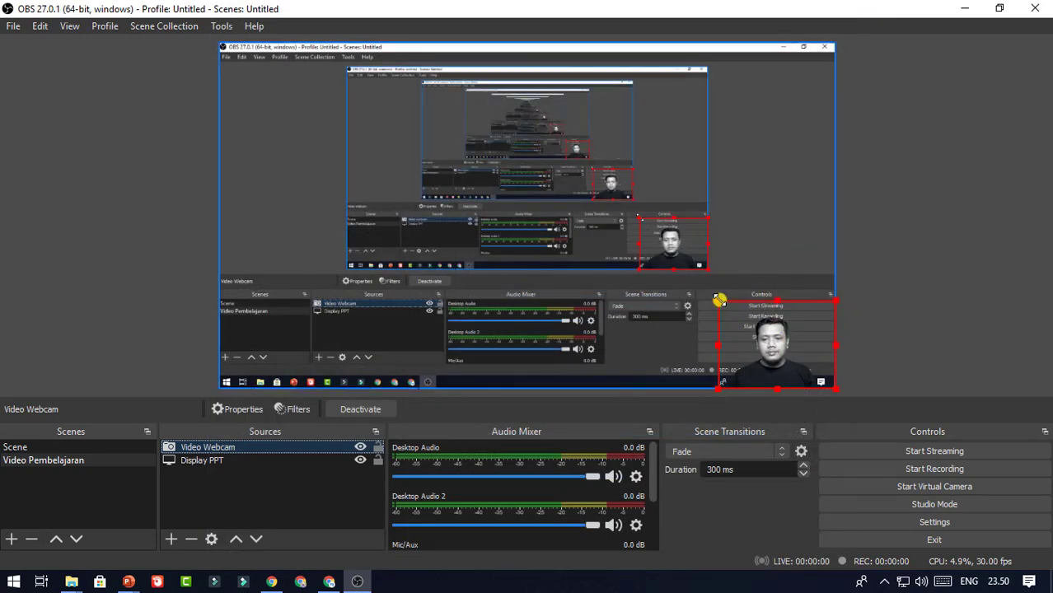
drag(719, 299, 577, 196)
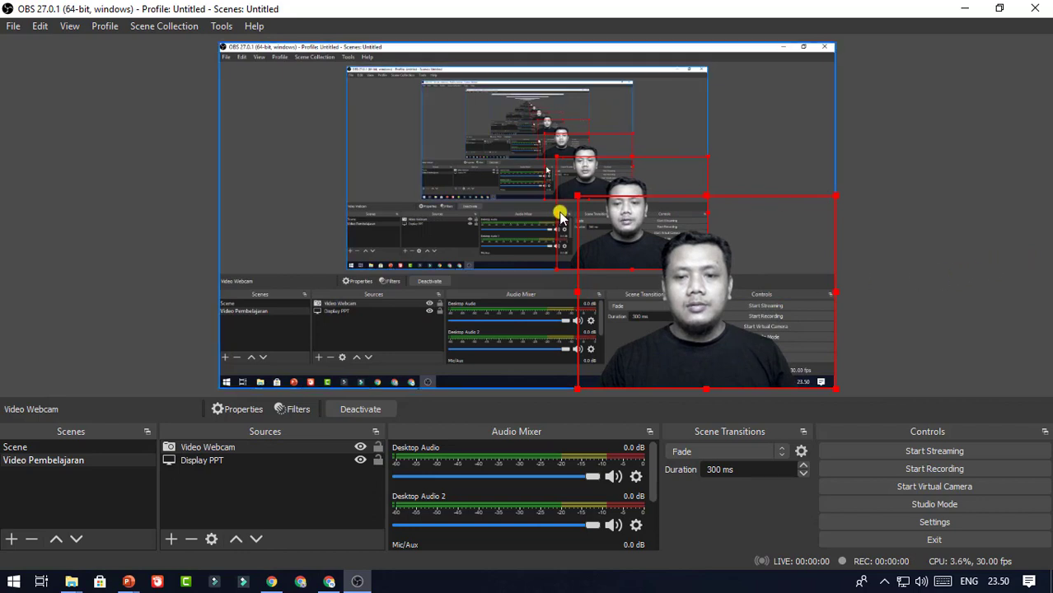
drag(577, 198, 715, 264)
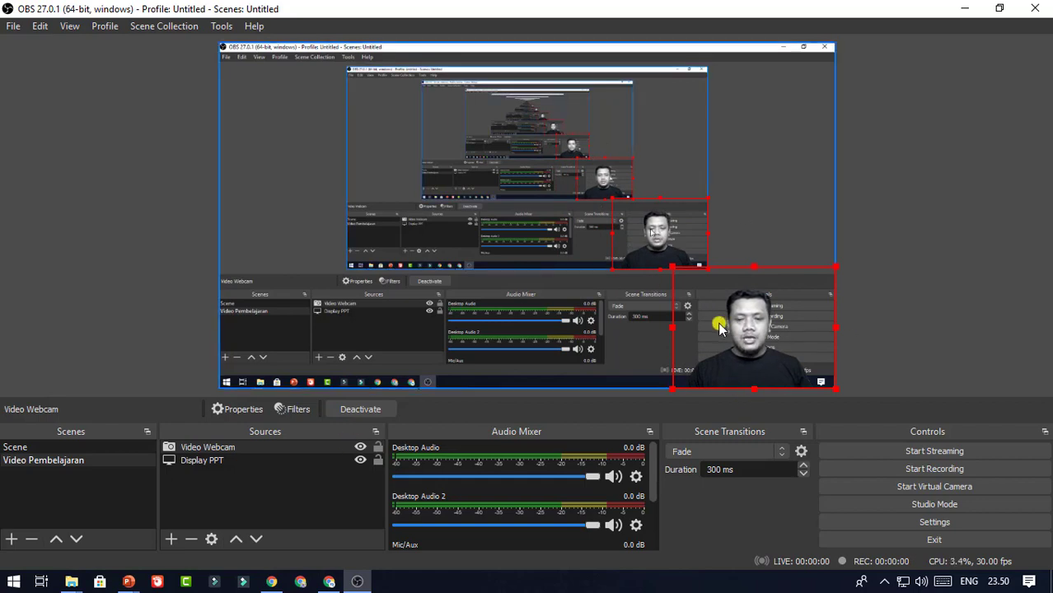
Reopen the filters of the Video Webcam source and remove both the Chroma Key and the Color Key filters
right_click(217, 447)
click(241, 456)
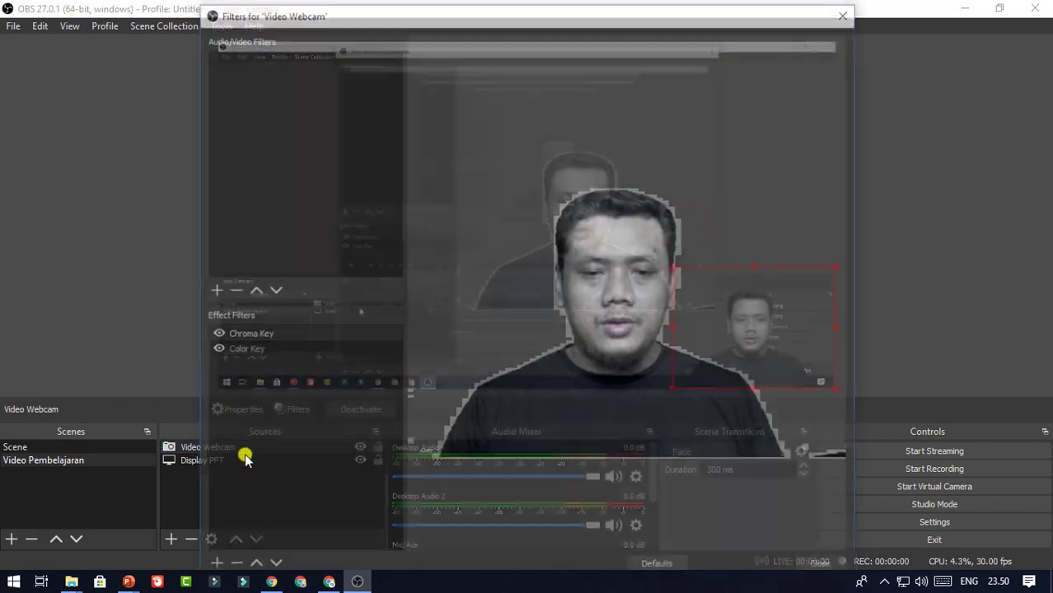
click(310, 333)
right_click(311, 334)
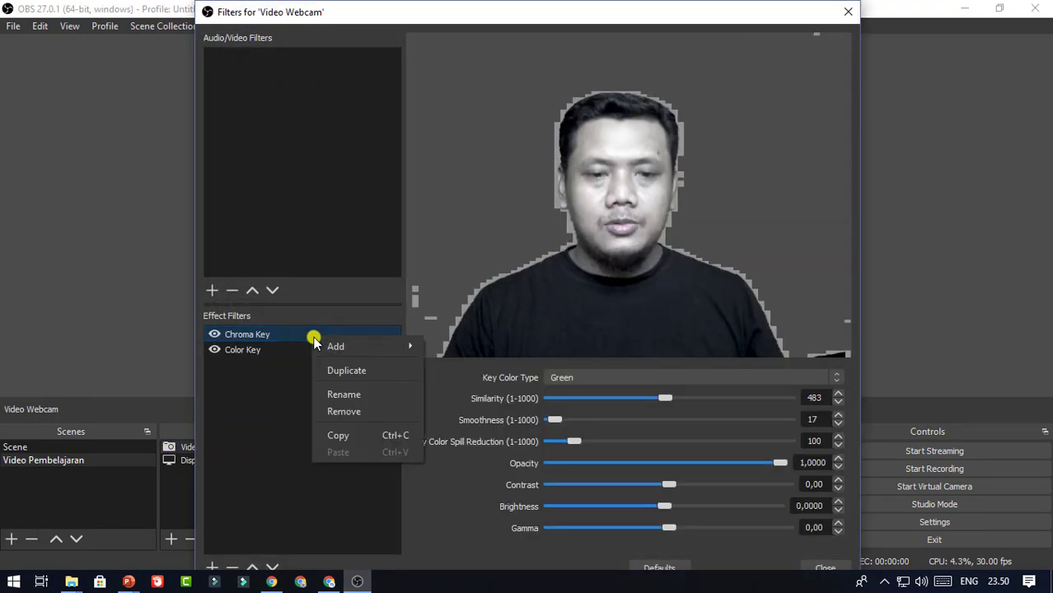
click(338, 411)
key(Return)
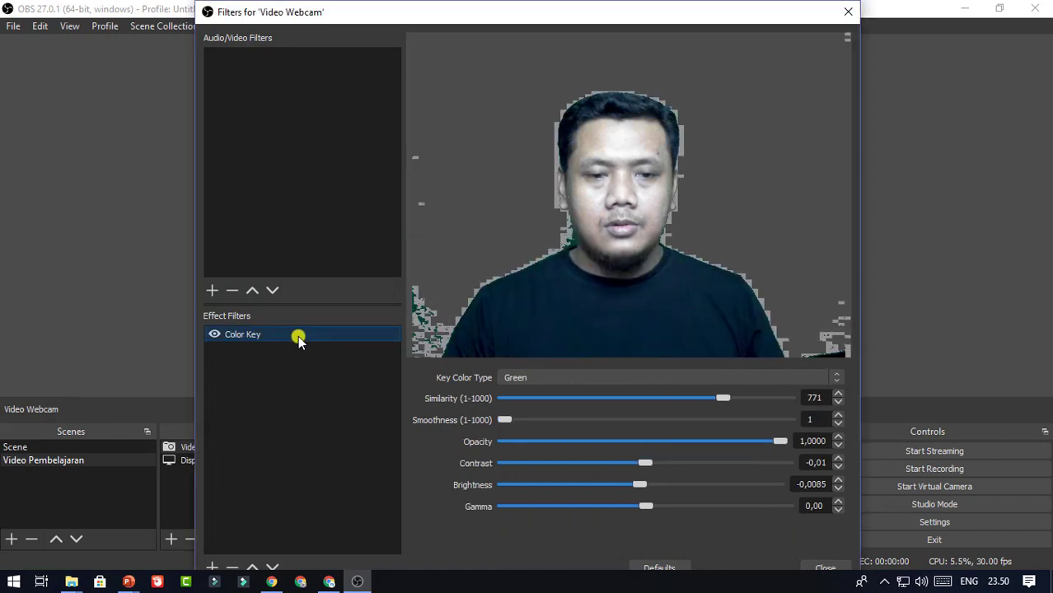
right_click(298, 336)
click(351, 412)
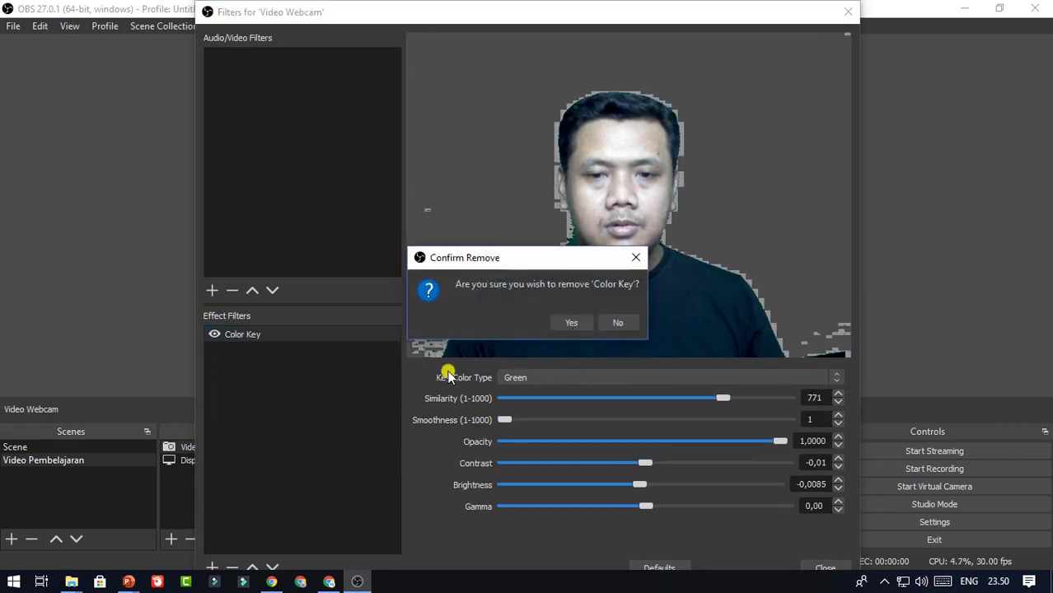
click(571, 325)
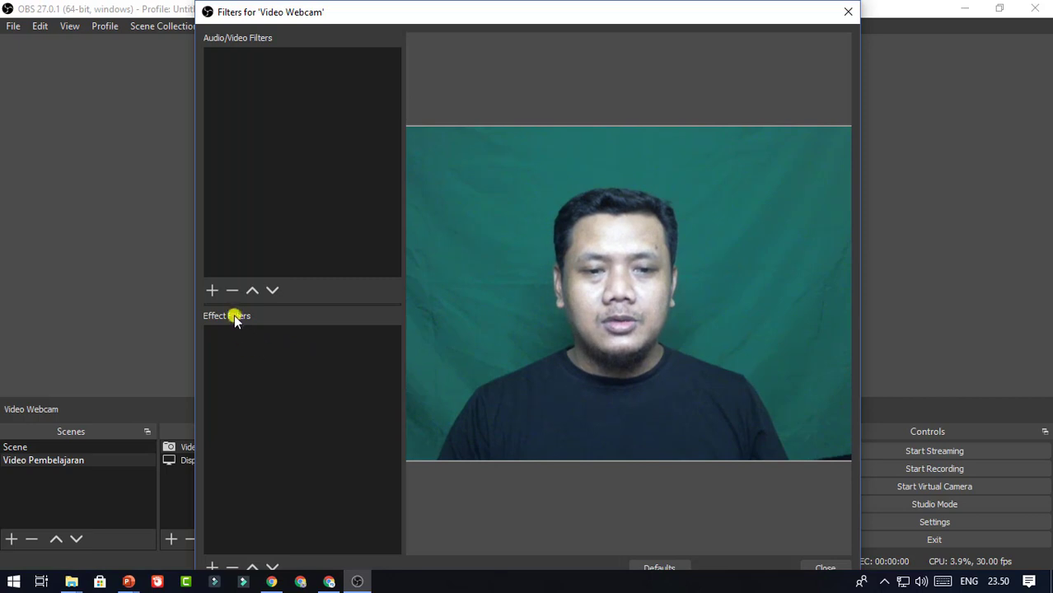
Add a Chroma Key effect filter with its default name to Video Webcam, setting similarity to 492 and smoothness to 4
right_click(280, 339)
mouse_move(318, 350)
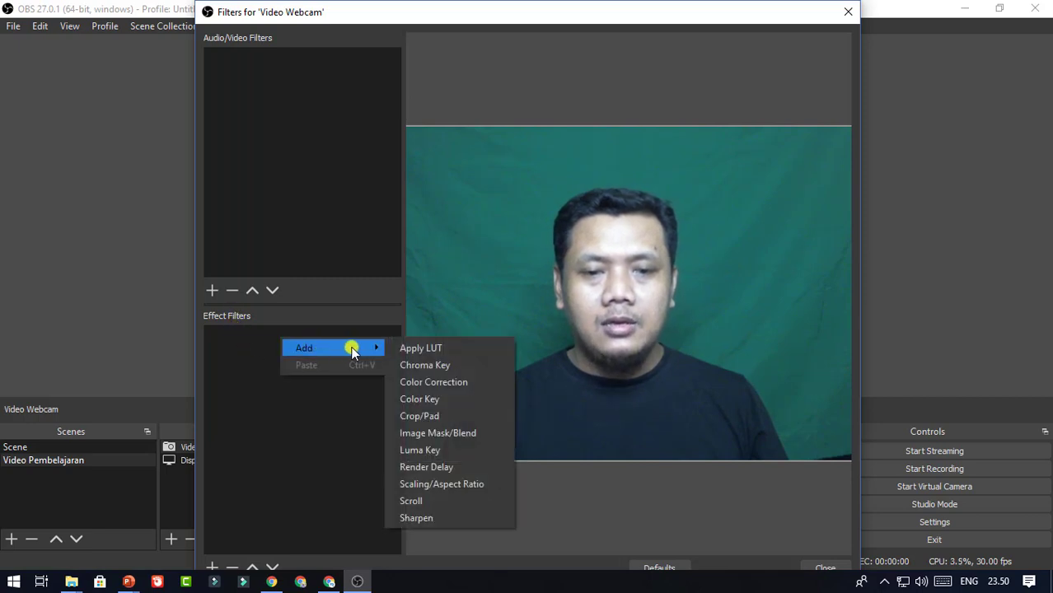
click(413, 365)
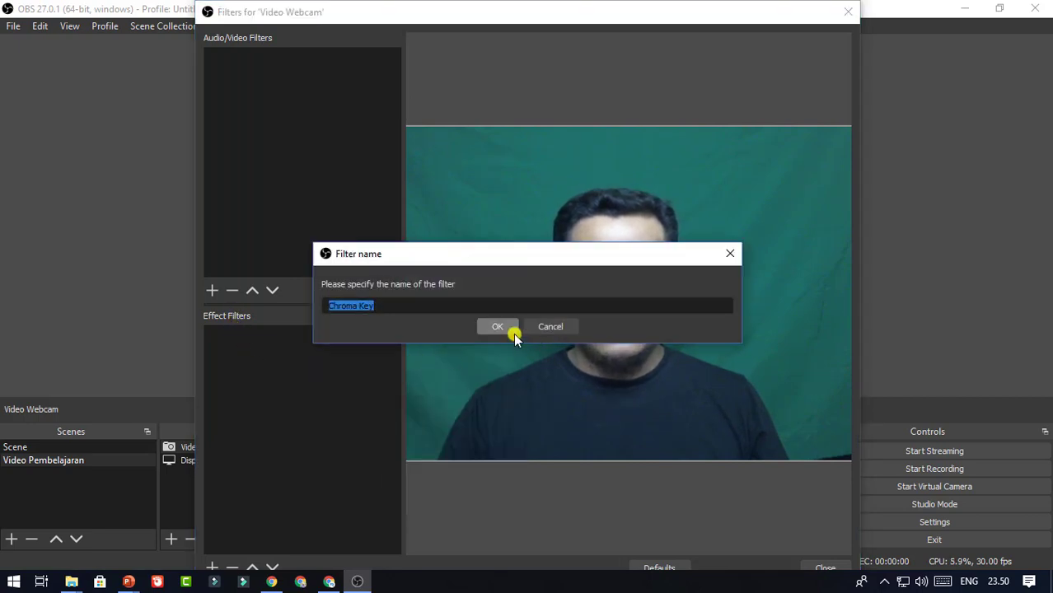
click(500, 326)
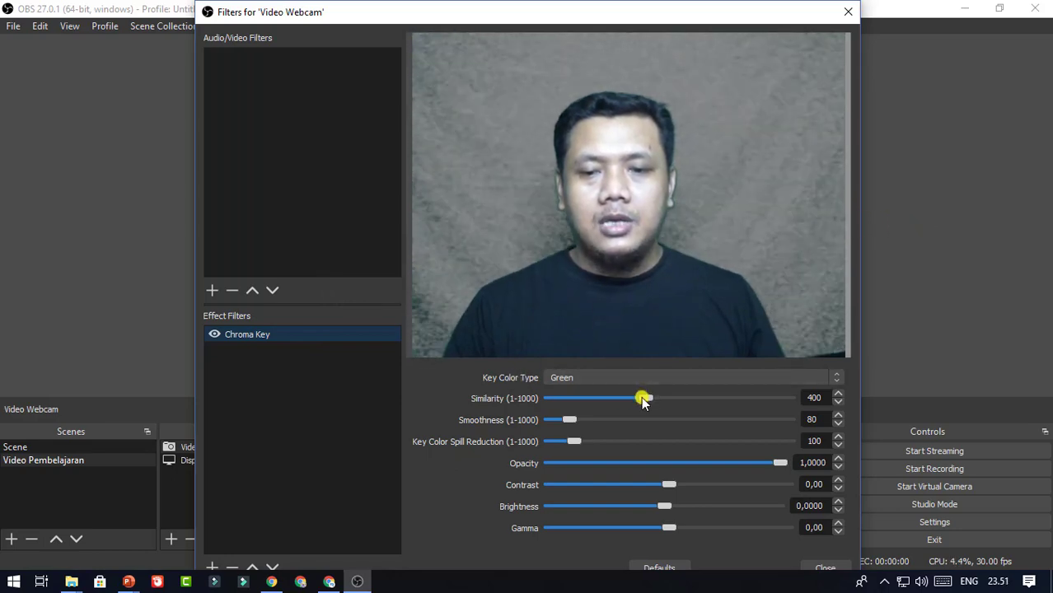
mouse_move(642, 401)
mouse_down()
mouse_move(769, 409)
mouse_move(656, 405)
mouse_up()
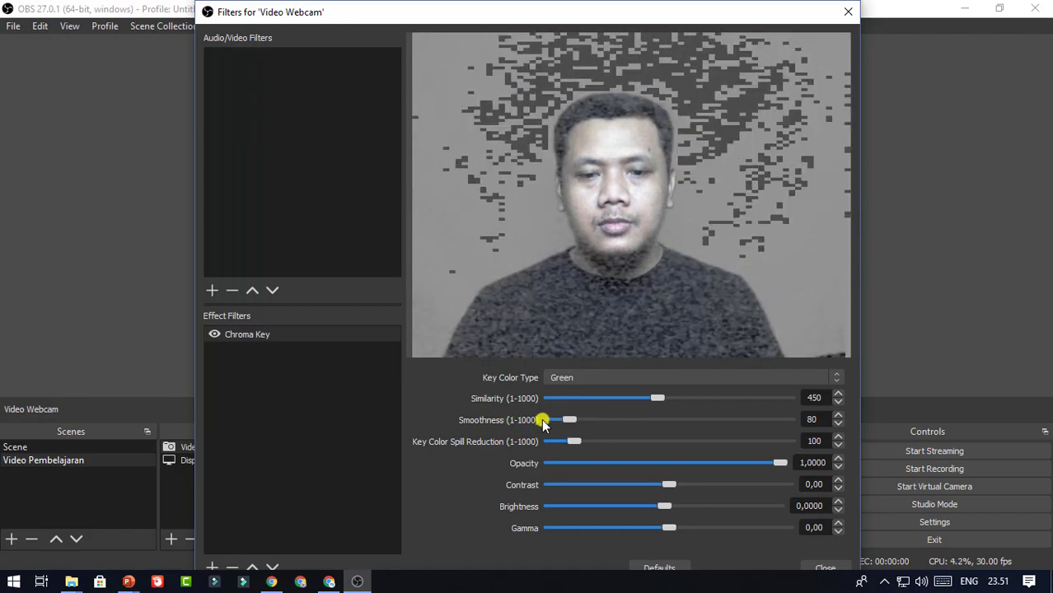
drag(571, 426, 554, 421)
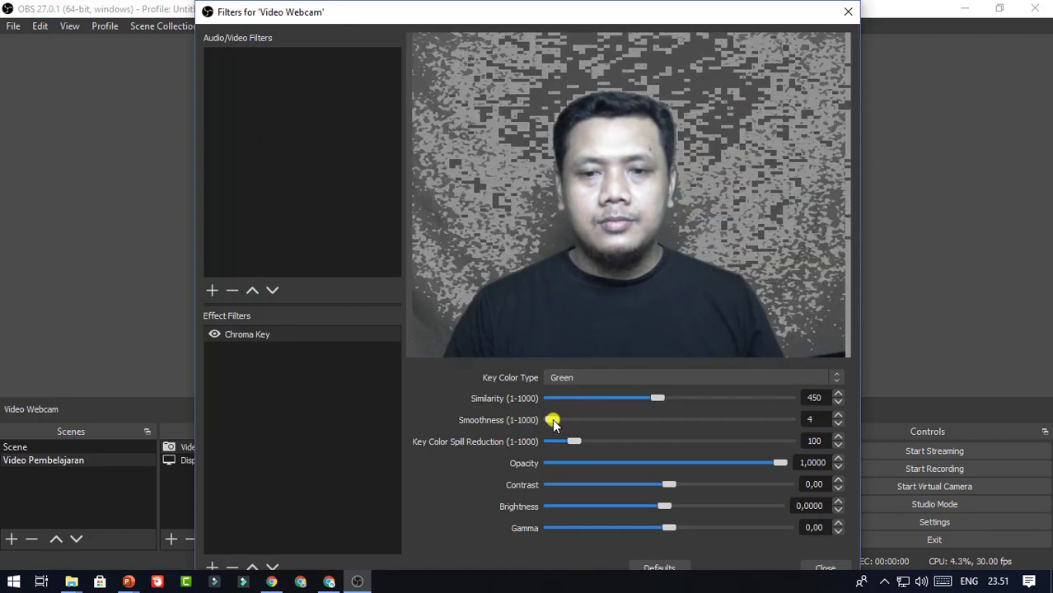
drag(658, 401, 665, 401)
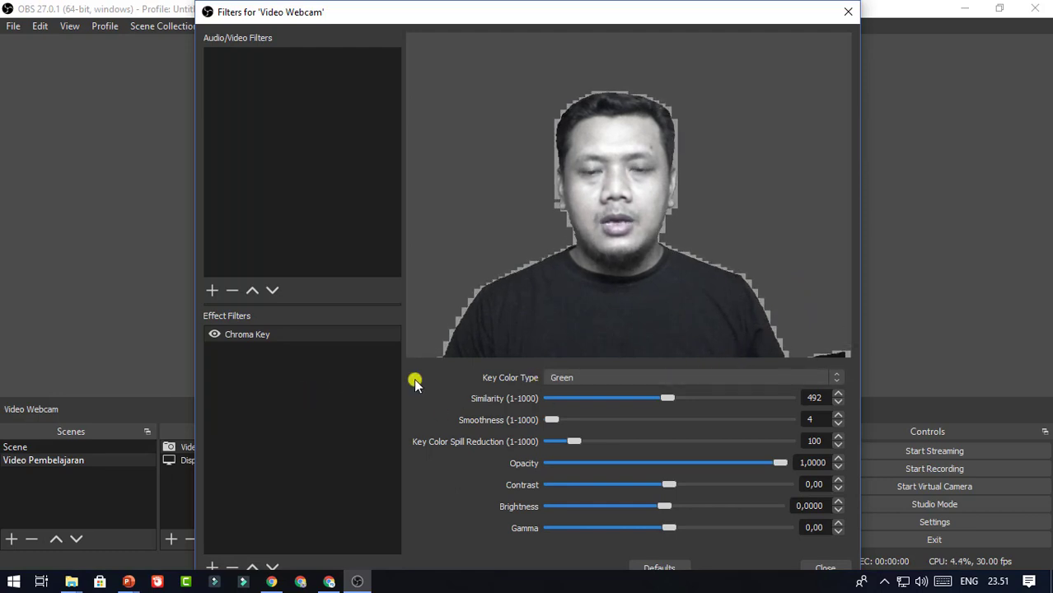
Add a Color Key effect filter with its default name to Video Webcam and raise its similarity well above the default
right_click(263, 368)
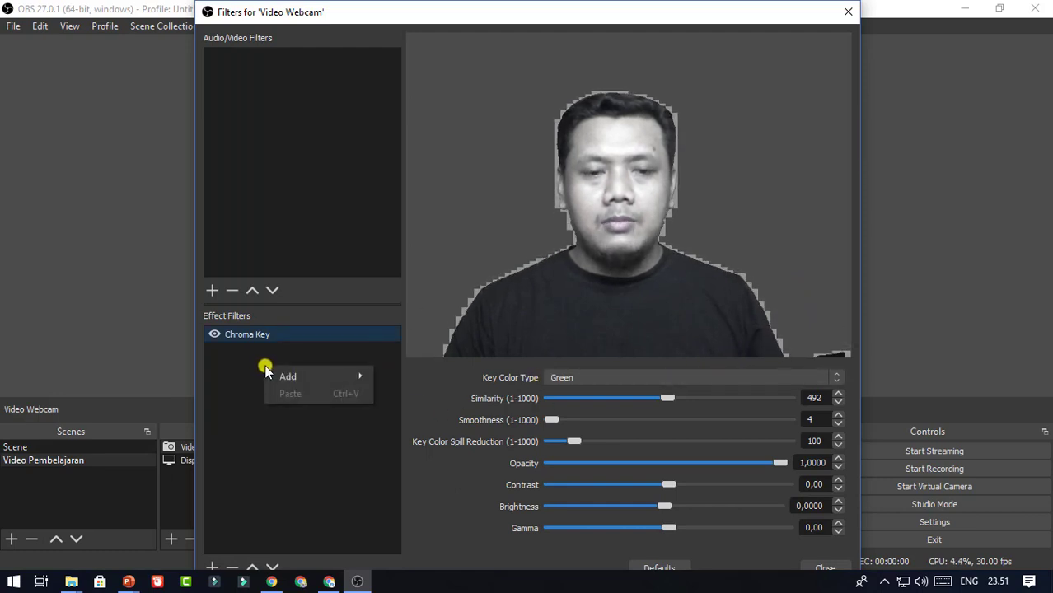
mouse_move(341, 376)
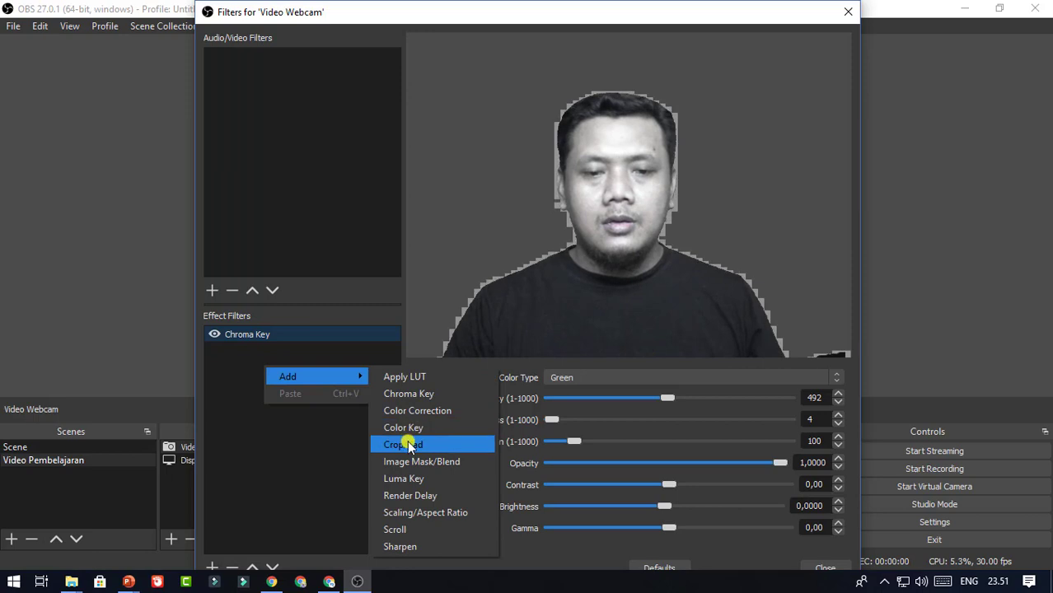
click(428, 427)
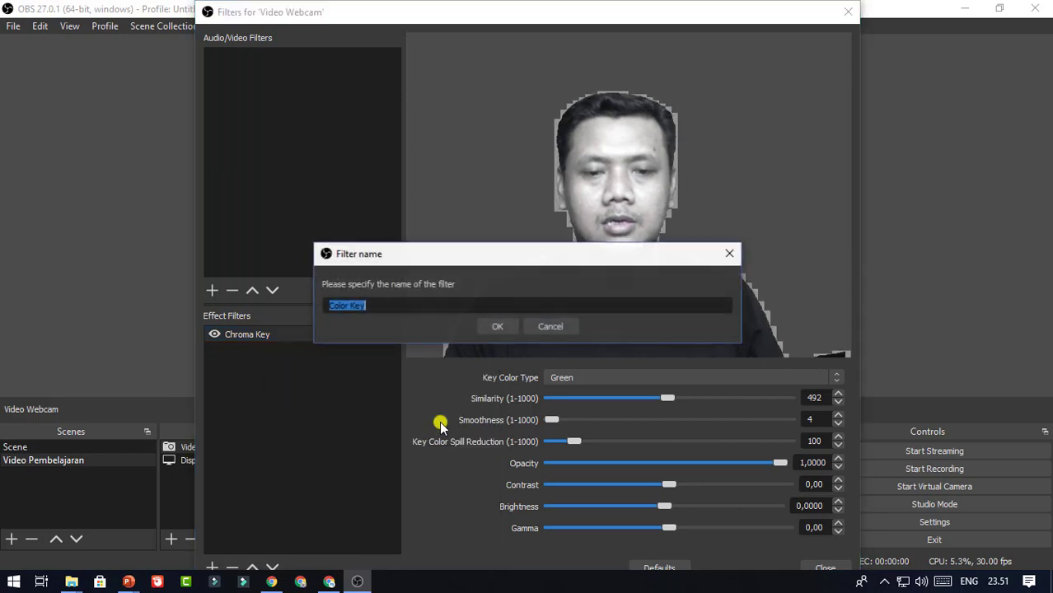
click(499, 327)
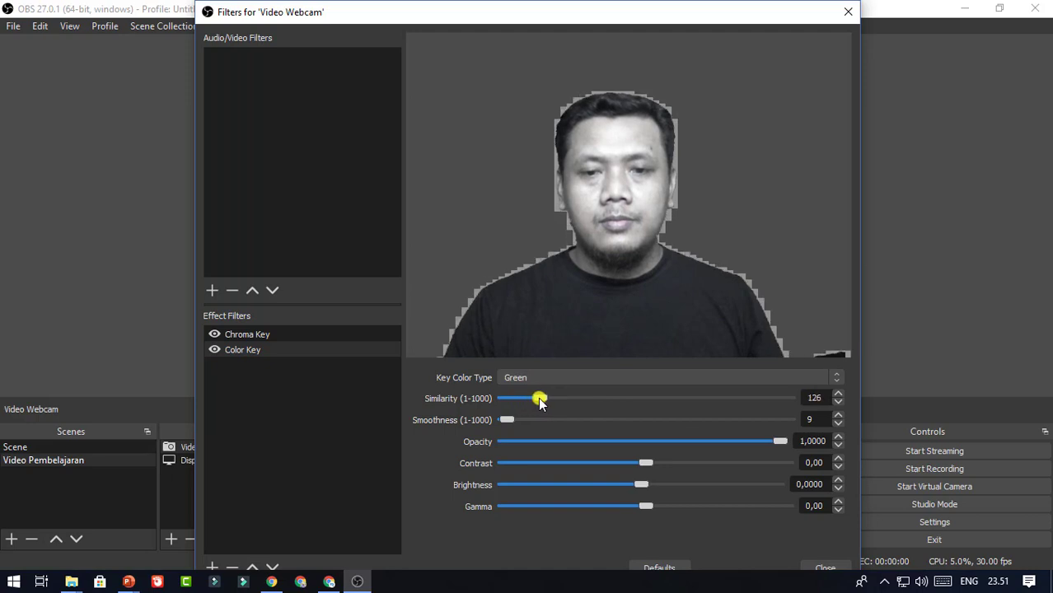
drag(540, 400, 732, 408)
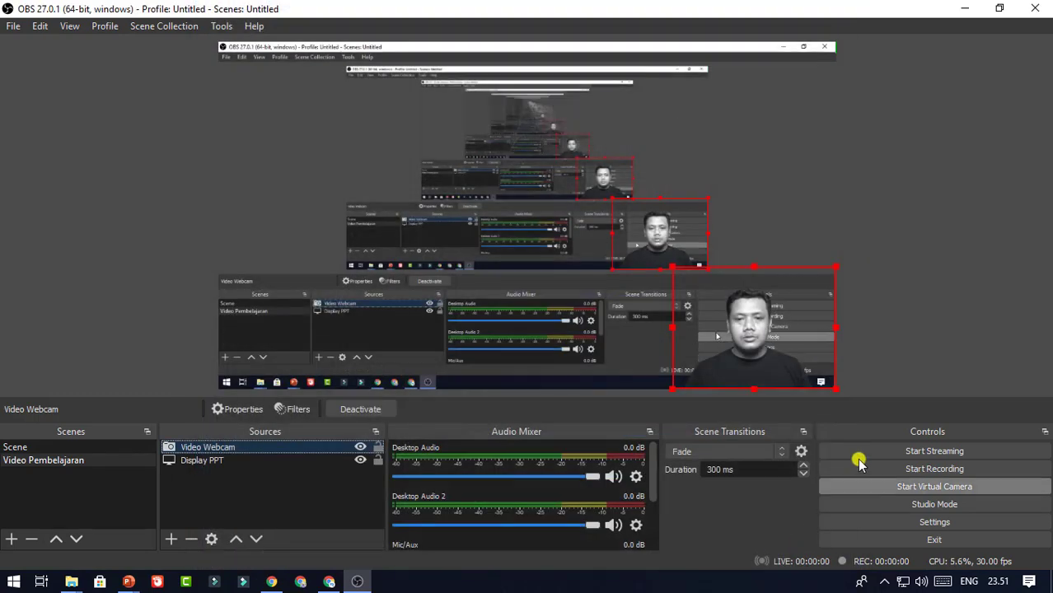
Close the webcam filters, slightly adjust the Video Webcam overlay's size on the canvas, and deselect it
click(825, 567)
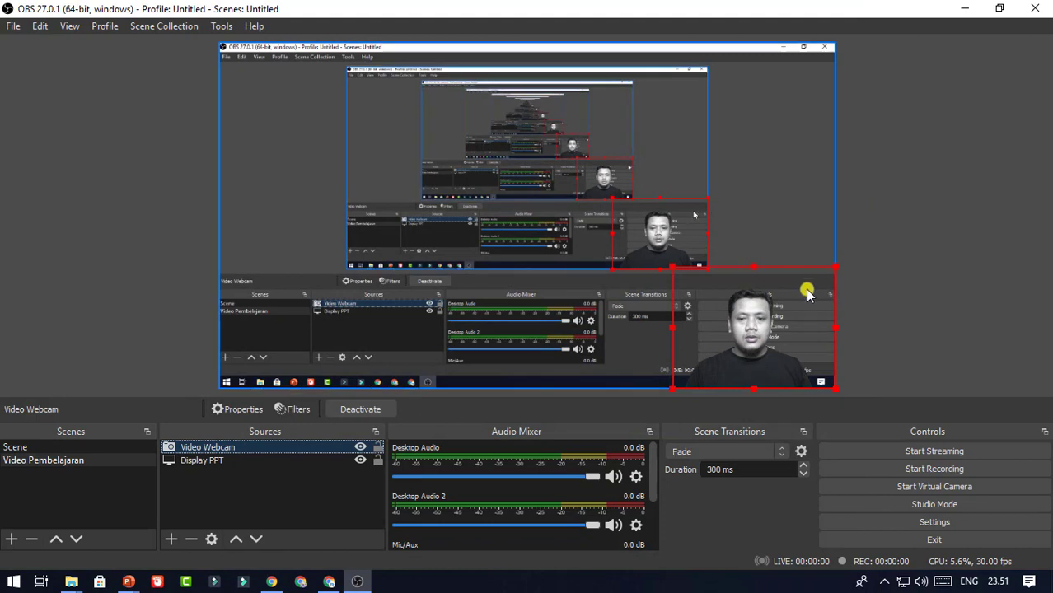
drag(670, 265, 672, 301)
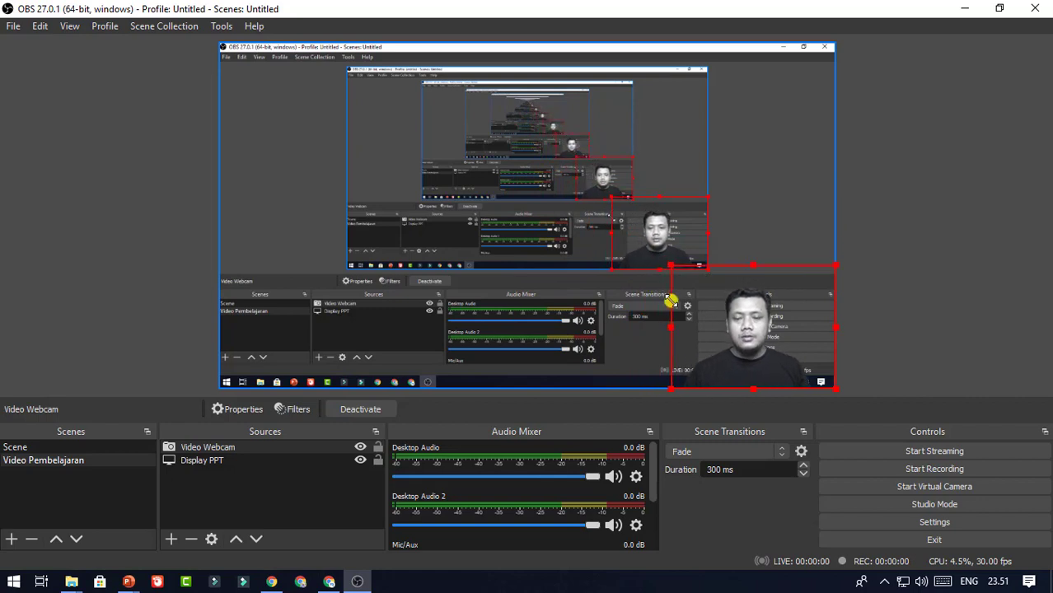
click(913, 313)
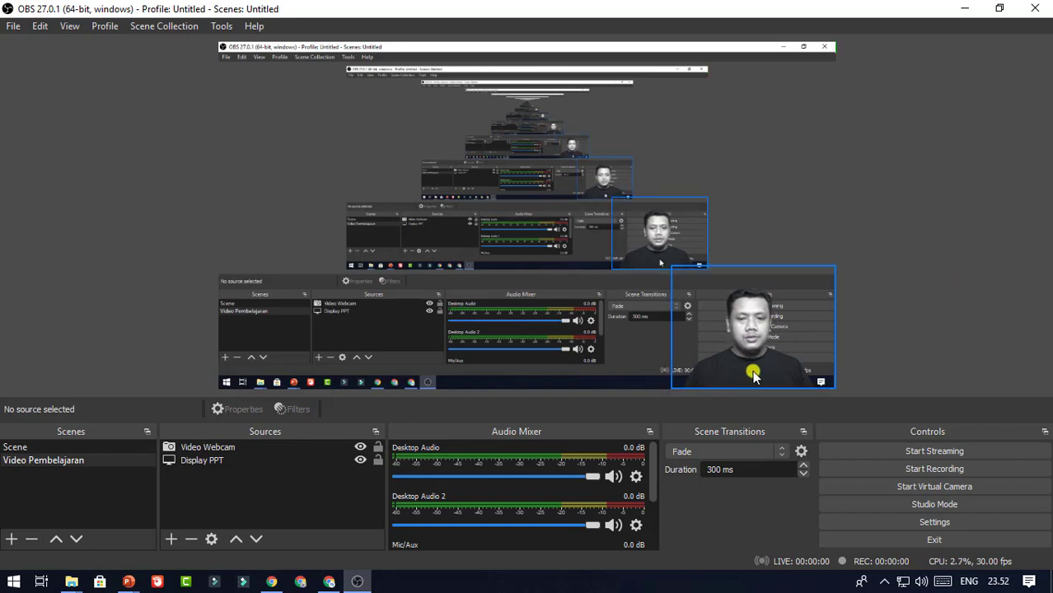
Add an Audio Input Capture source named Audio that uses the device Microphone (HD Webcam C525)
click(169, 538)
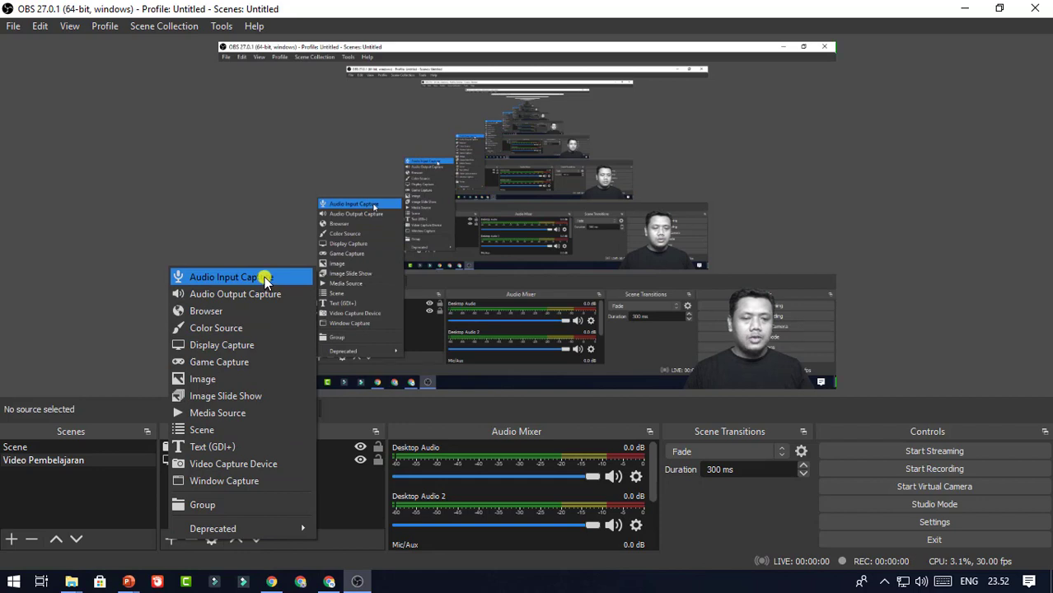
click(264, 278)
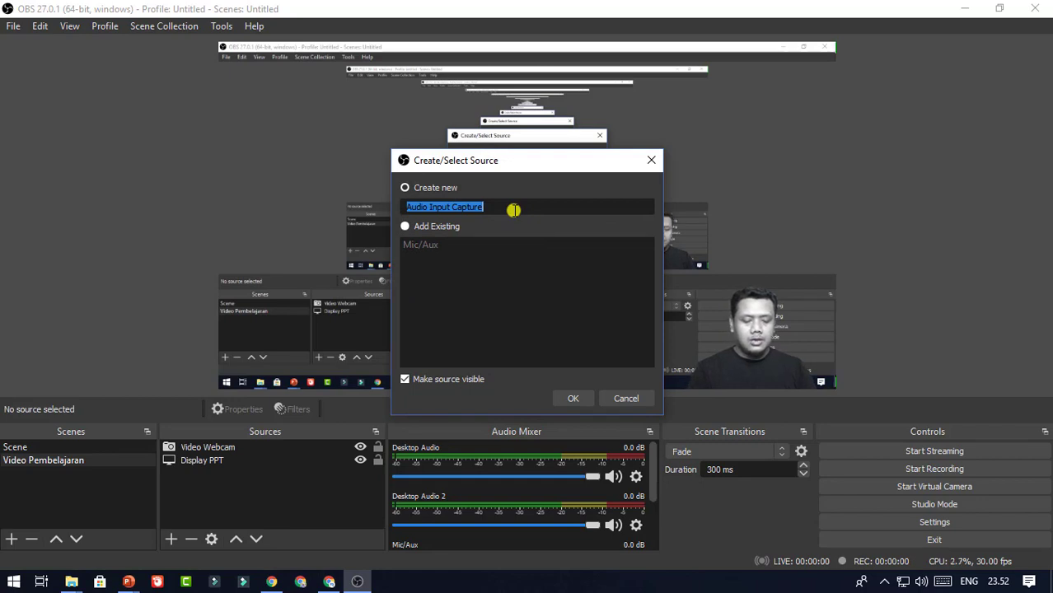
text(Audio)
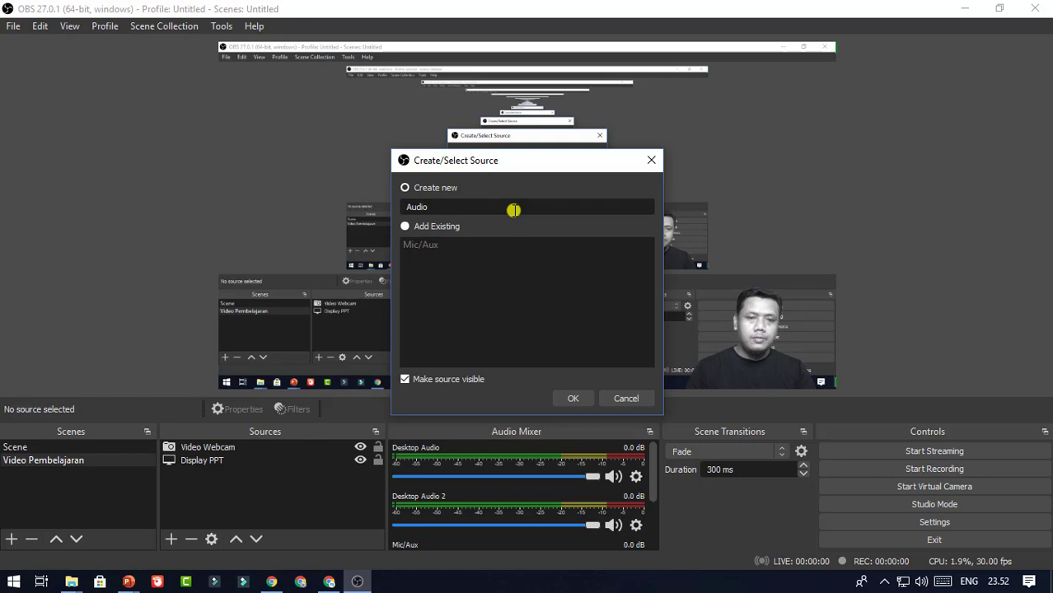
click(592, 399)
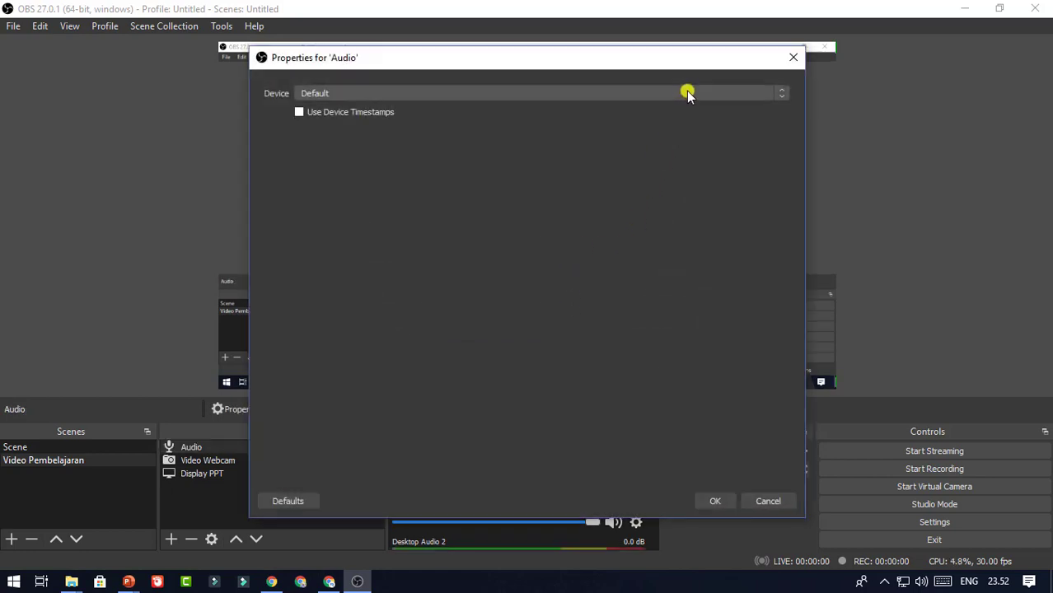
click(778, 97)
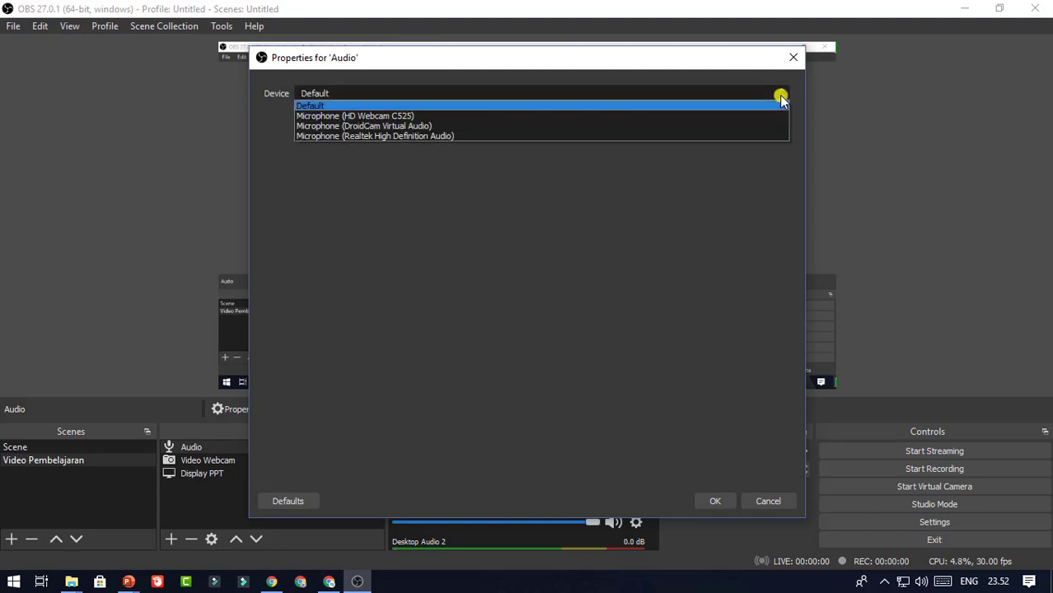
click(416, 115)
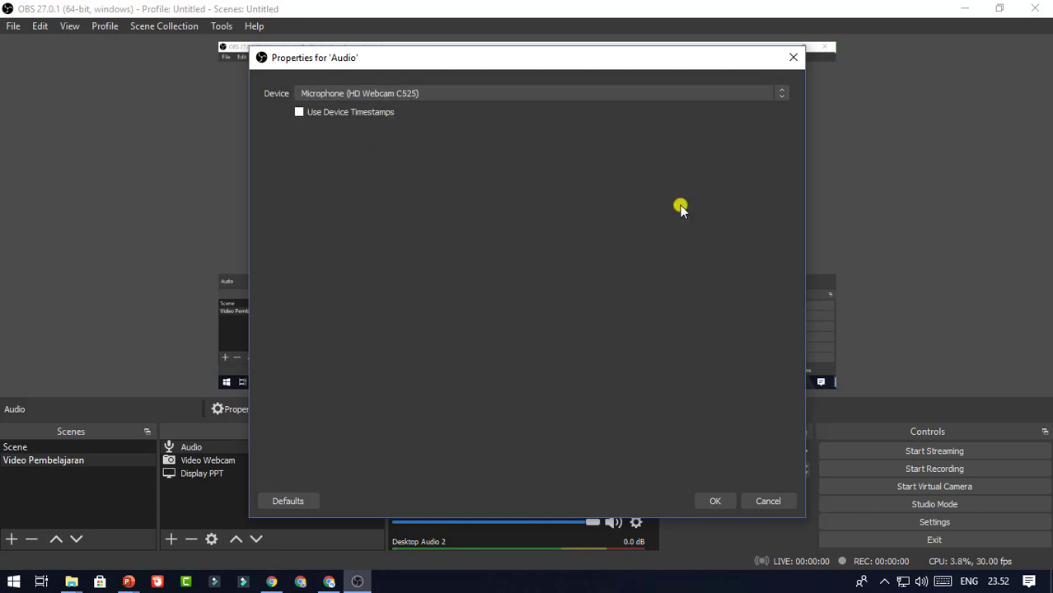
click(717, 500)
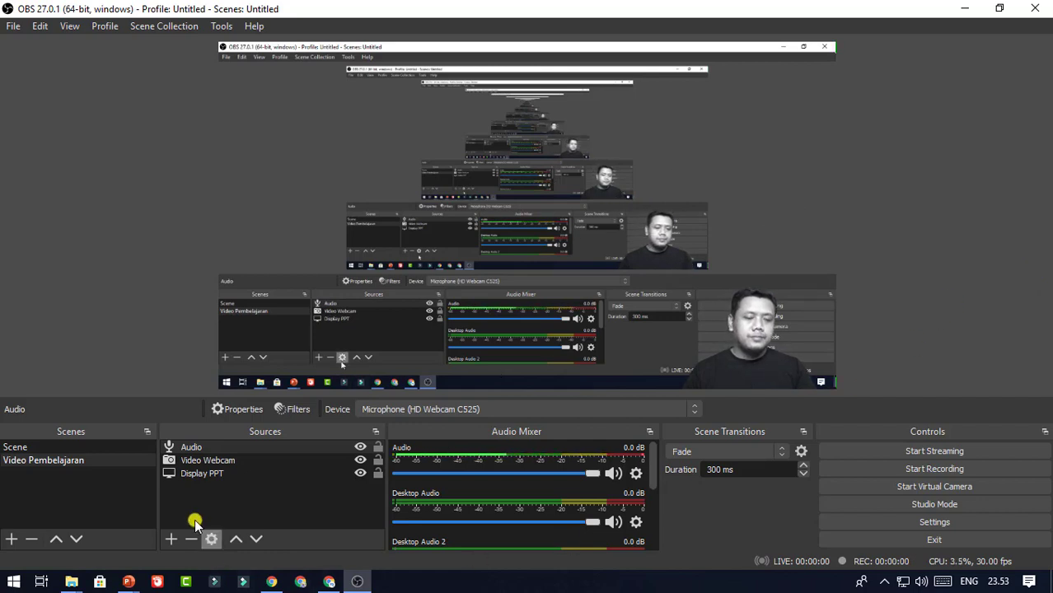
Switch to the Marketing Mix presentation in PowerPoint and hide the slide guides
click(128, 582)
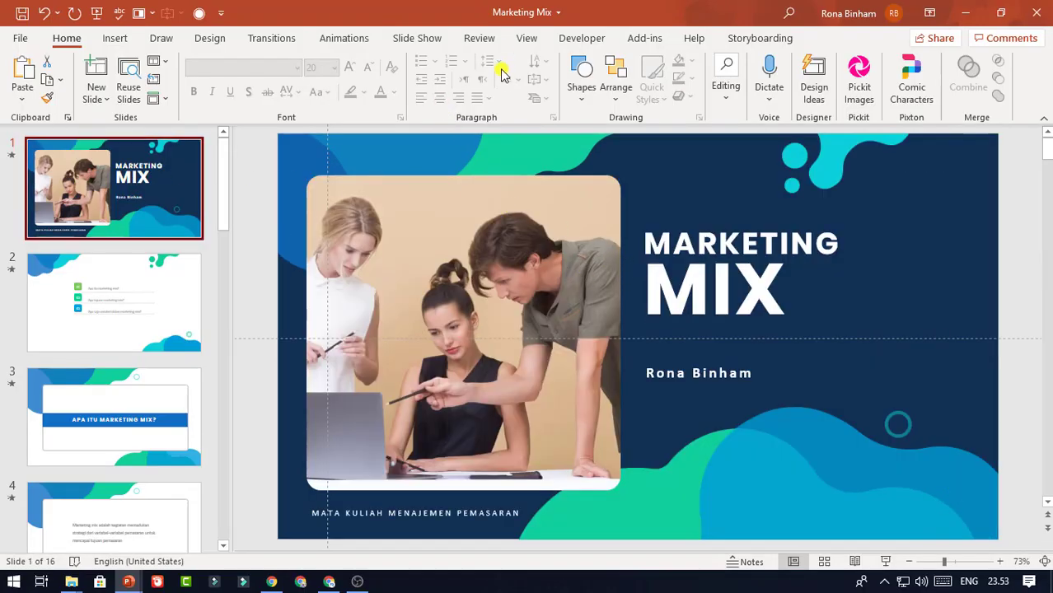
click(526, 38)
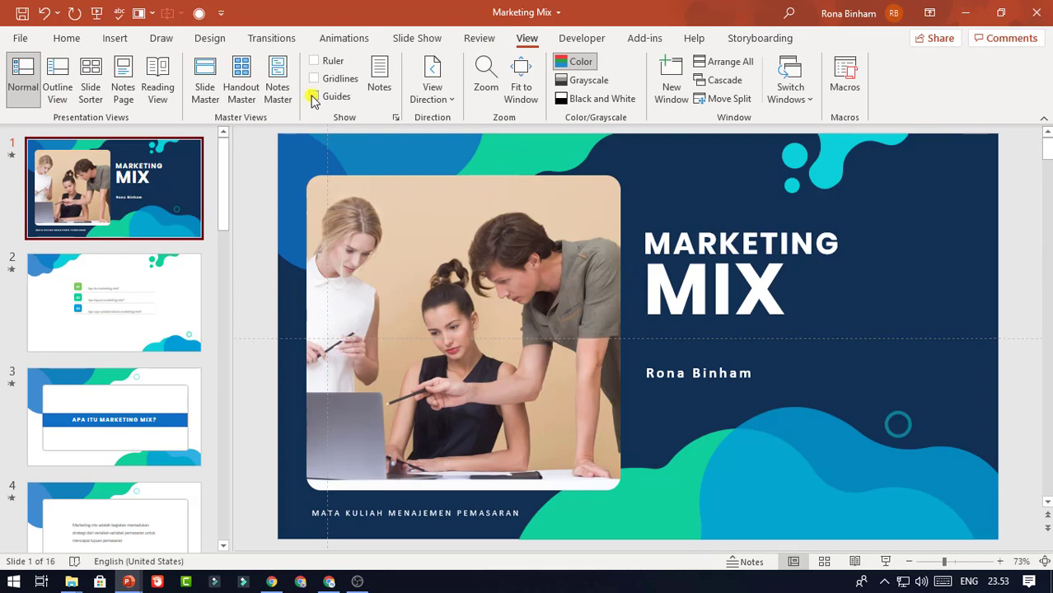
click(314, 96)
click(66, 38)
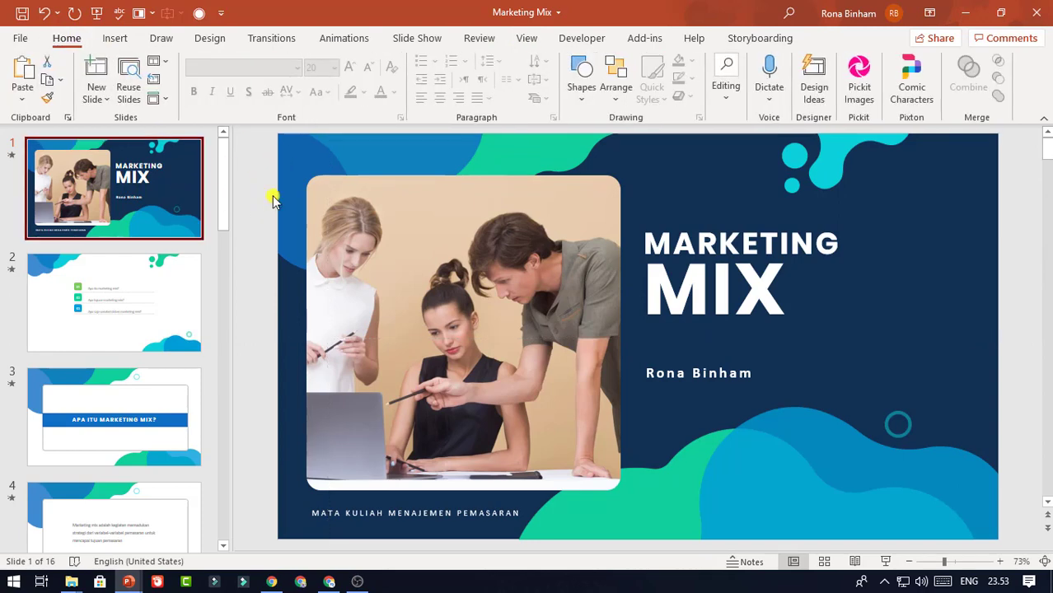
Narrow the slide thumbnail pane slightly and start the slide show from slide 1
scroll(232, 237, down, 4)
drag(231, 236, 209, 231)
scroll(204, 191, up, 4)
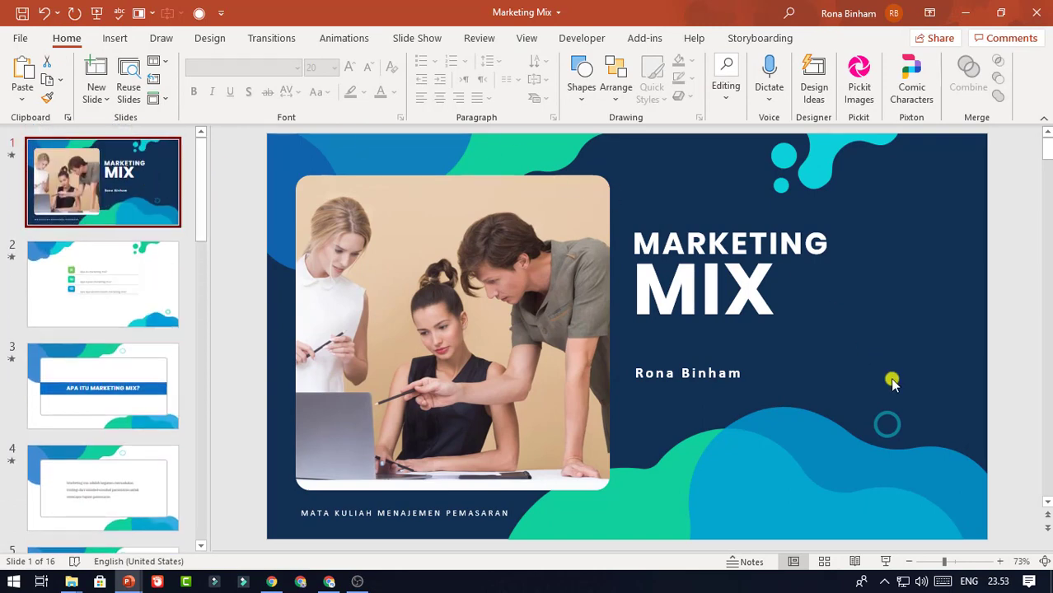
click(886, 561)
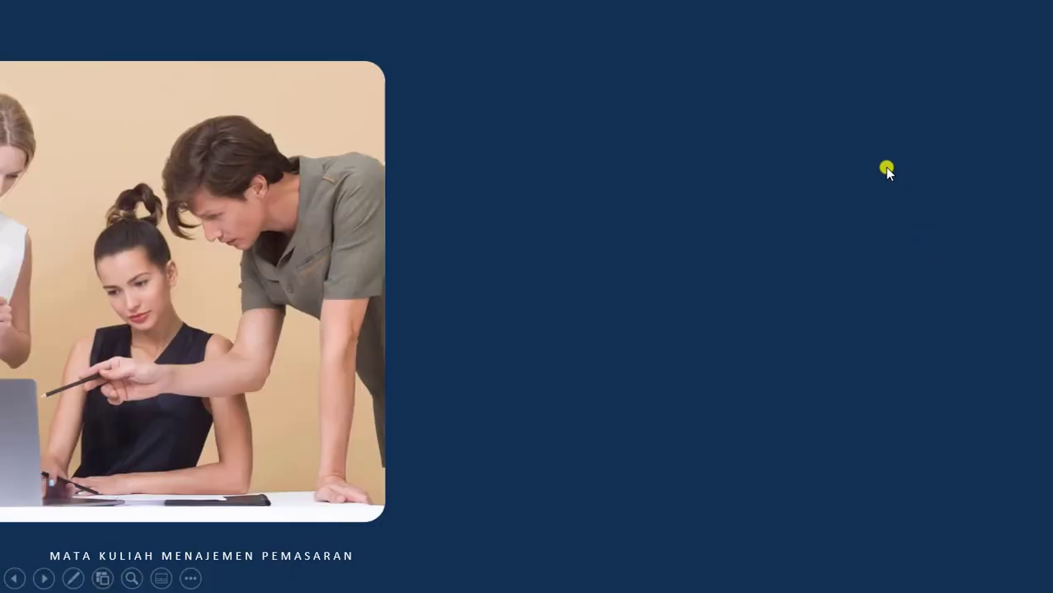
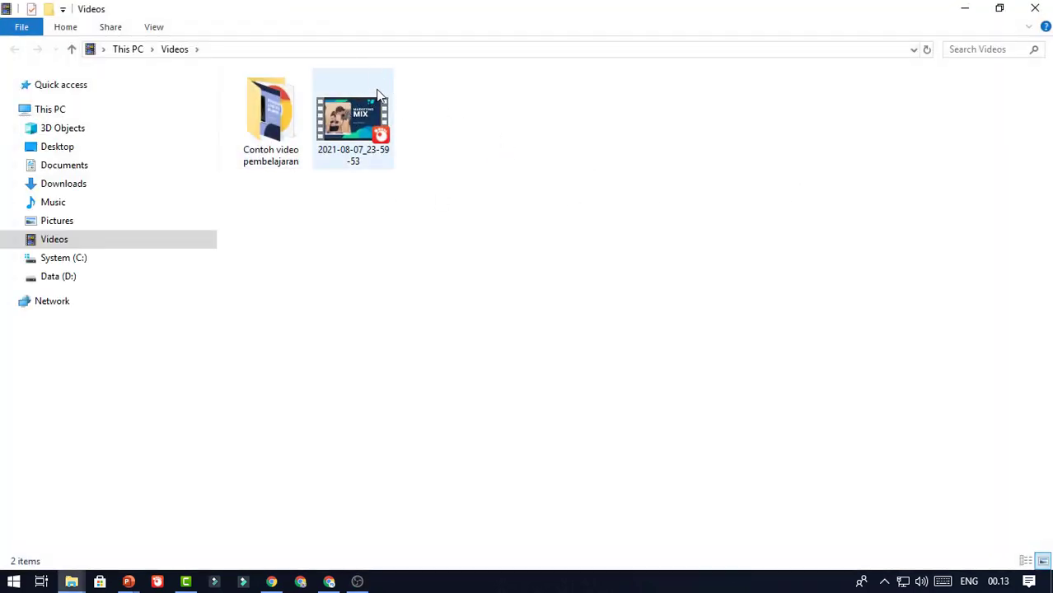
Play the recorded video 2021-08-07_23-59-53 from the Videos folder, pause it, and close the player
click(350, 121)
double_click(350, 121)
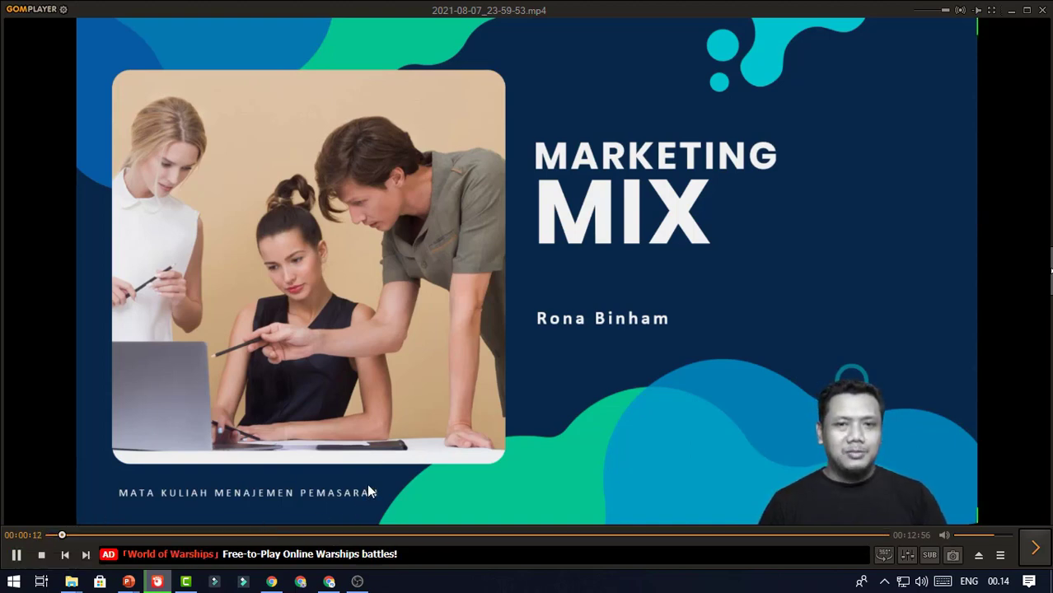
click(15, 558)
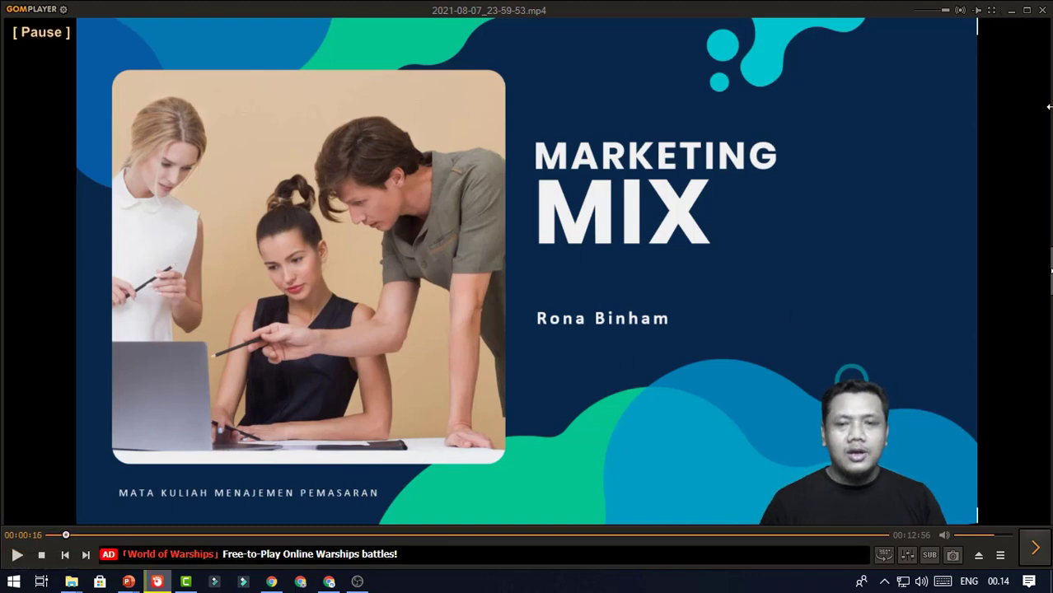
click(1040, 10)
Switch to OBS Studio and remove the Audio source from the Video Pembelajaran scene
click(357, 582)
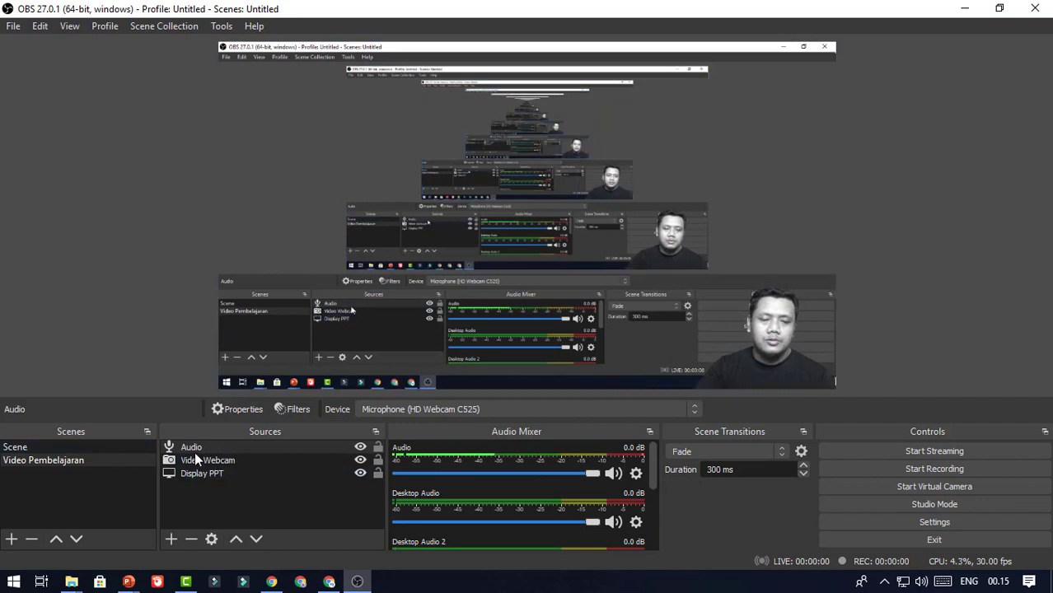
click(238, 446)
right_click(238, 446)
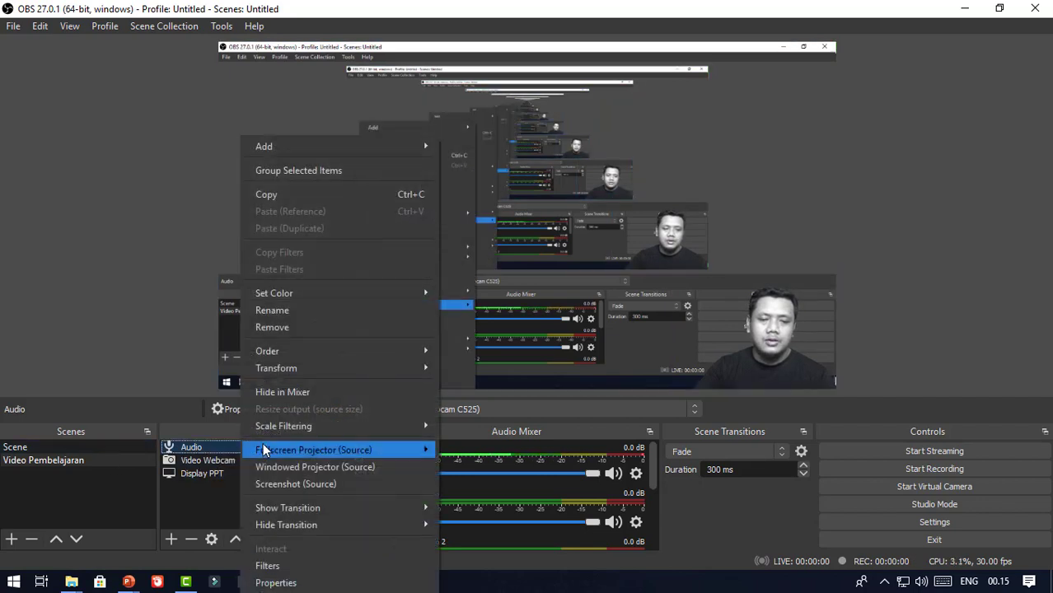
click(284, 328)
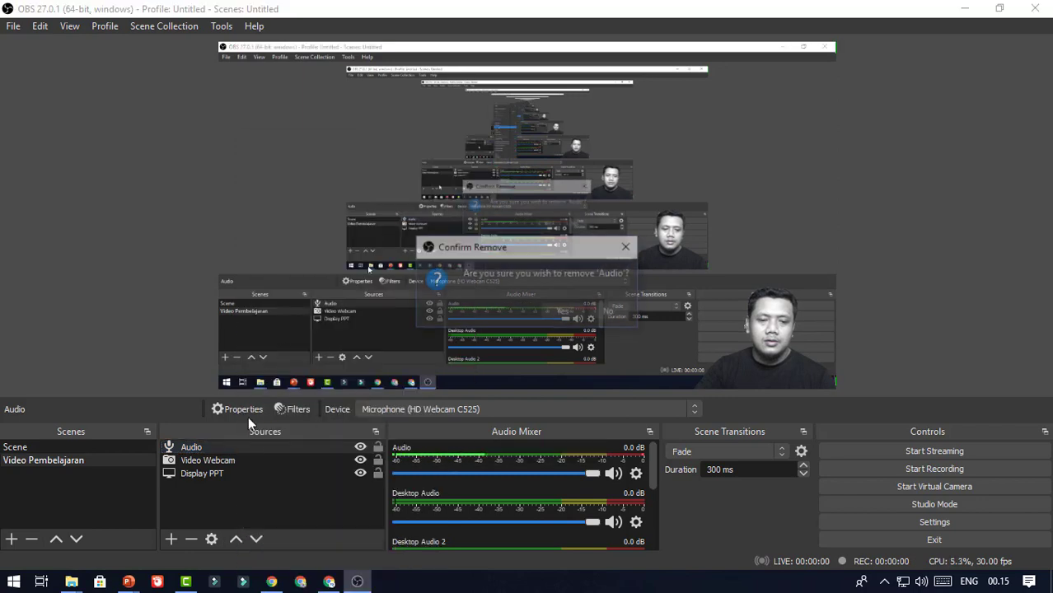
click(563, 311)
Remove the Video Webcam and Display PPT sources from the Video Pembelajaran scene
click(280, 445)
right_click(281, 445)
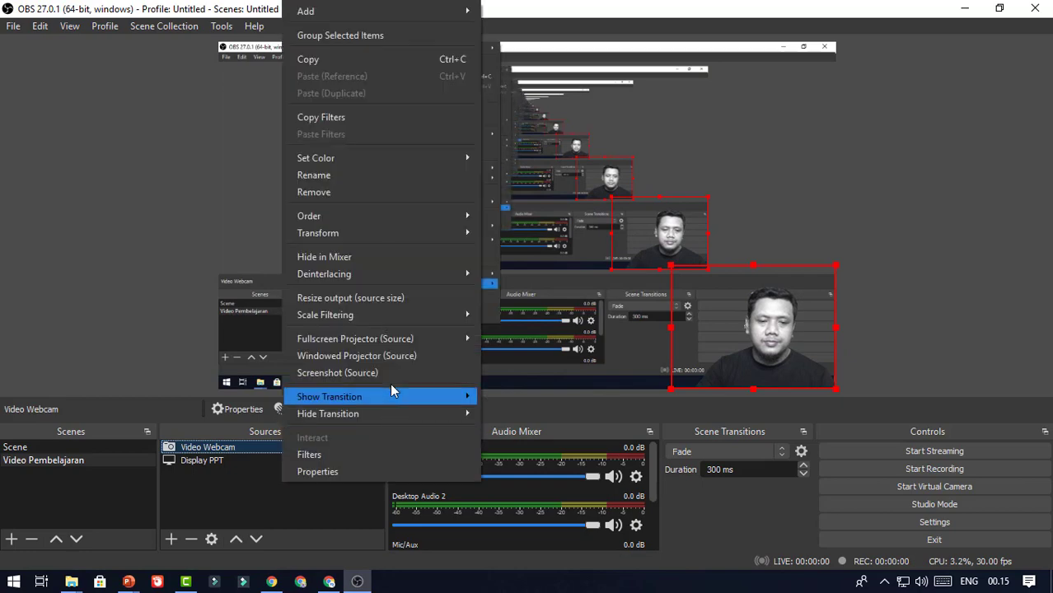
click(350, 191)
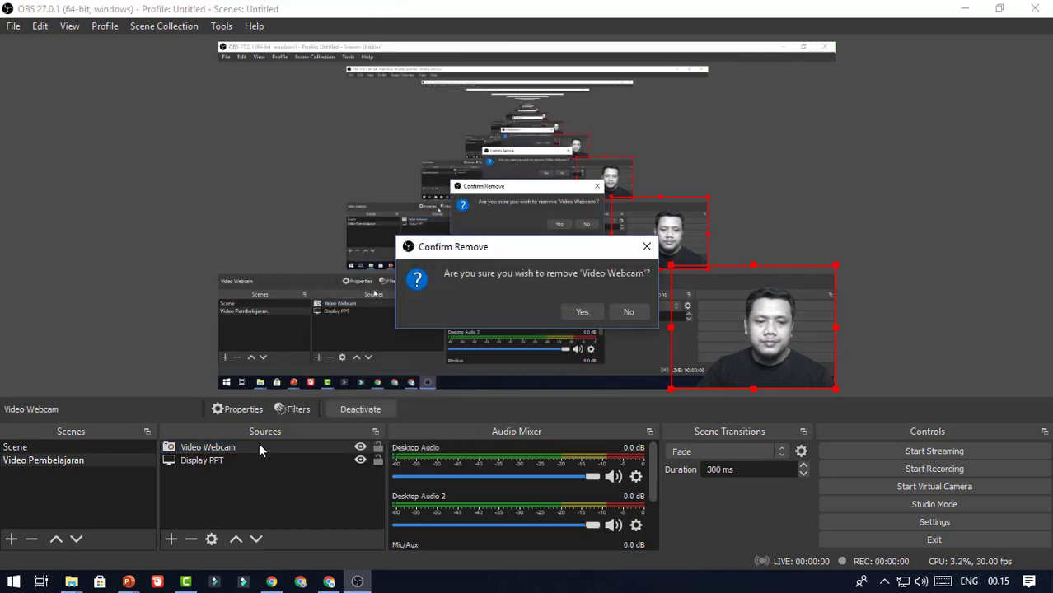
click(575, 308)
click(231, 445)
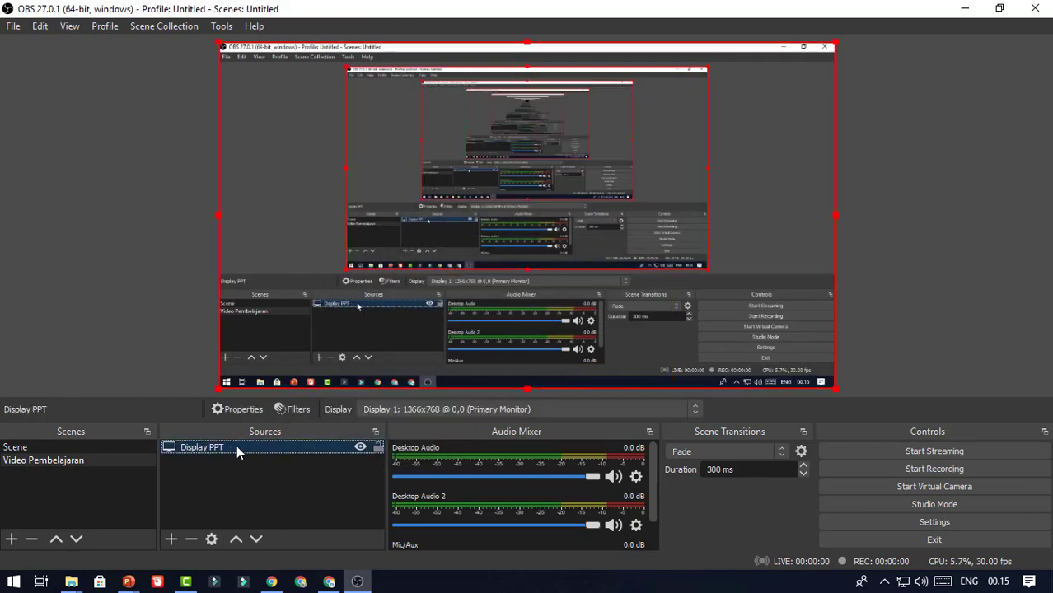
right_click(236, 444)
click(294, 196)
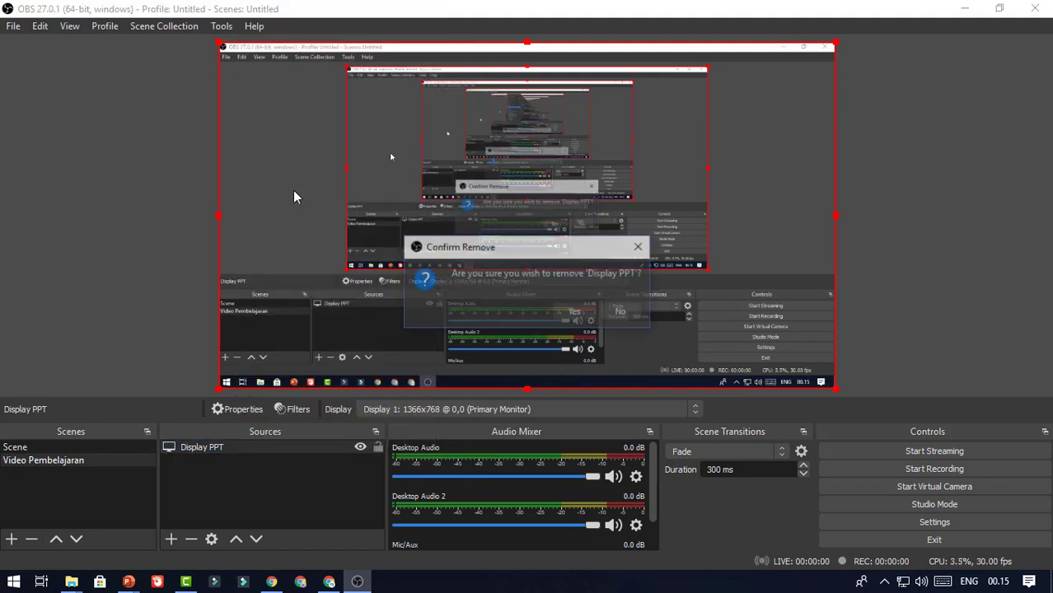
click(565, 315)
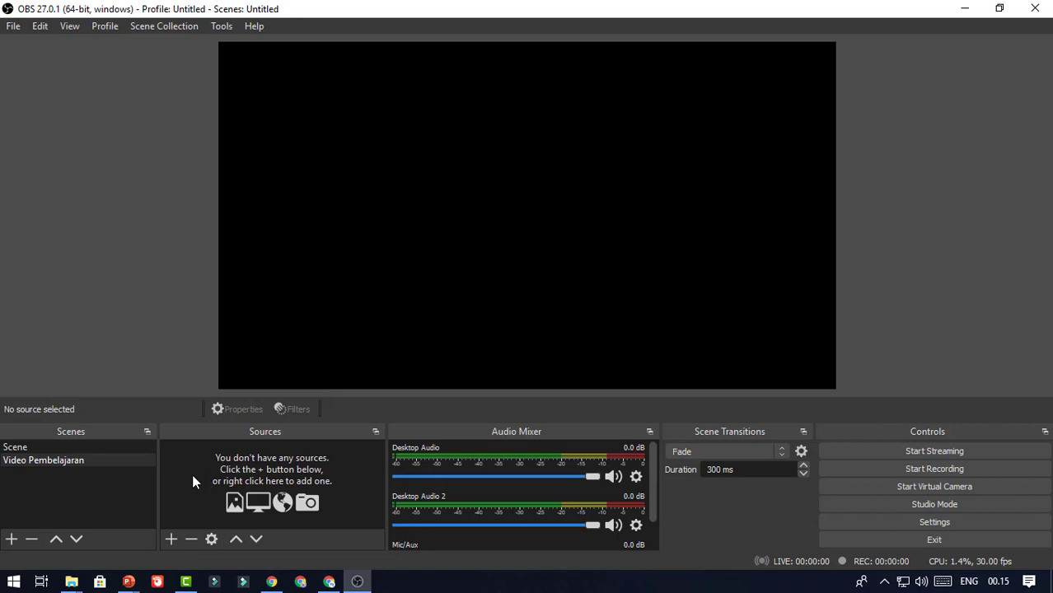
Add an Image source with the default name that uses Background.jpg from the Bahan Praktek folder
click(170, 538)
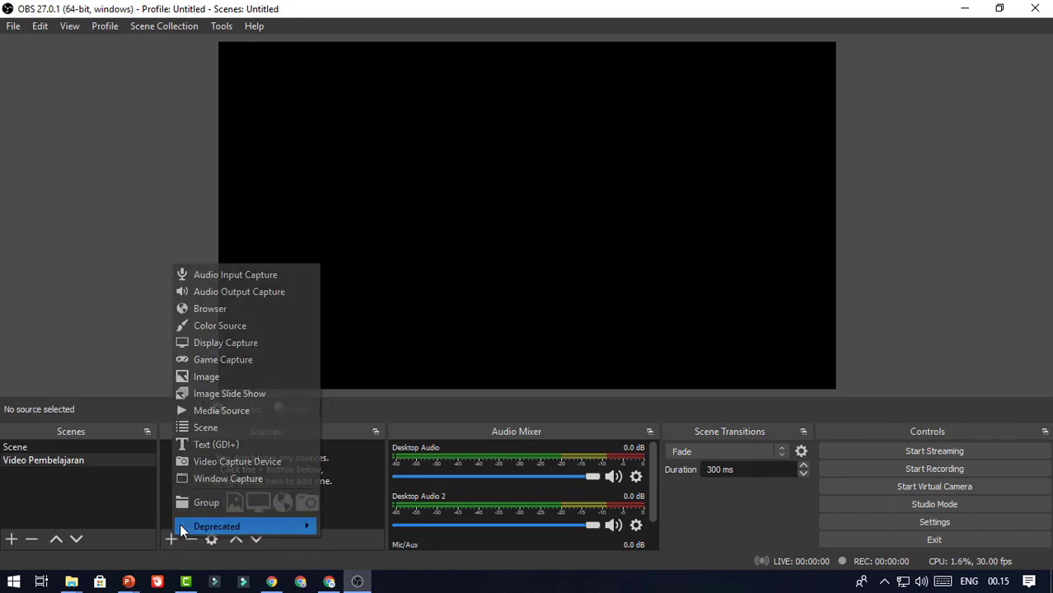
click(244, 377)
click(562, 399)
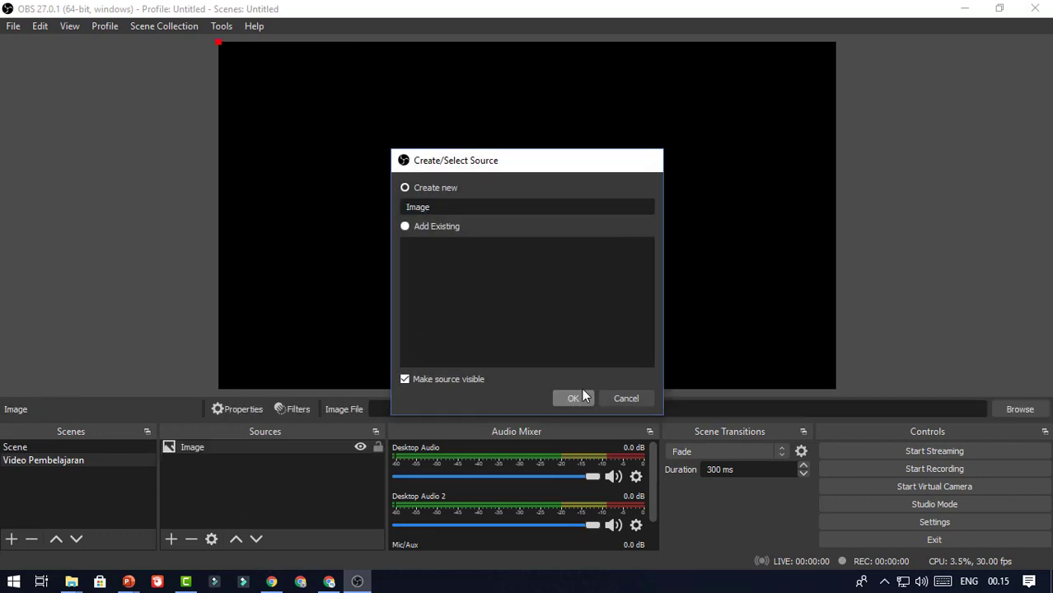
click(779, 389)
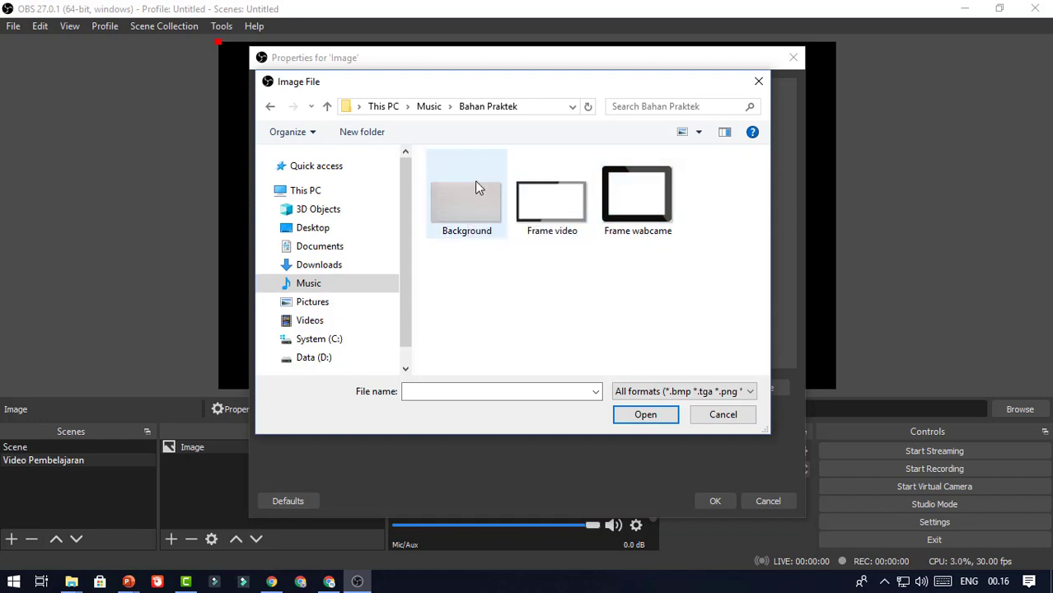
click(499, 208)
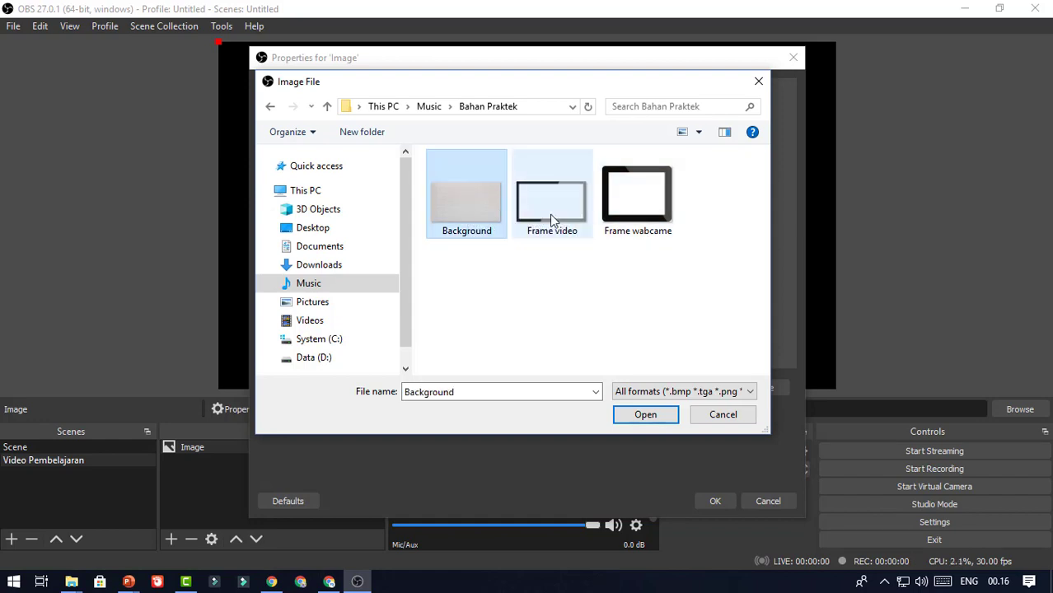
click(649, 413)
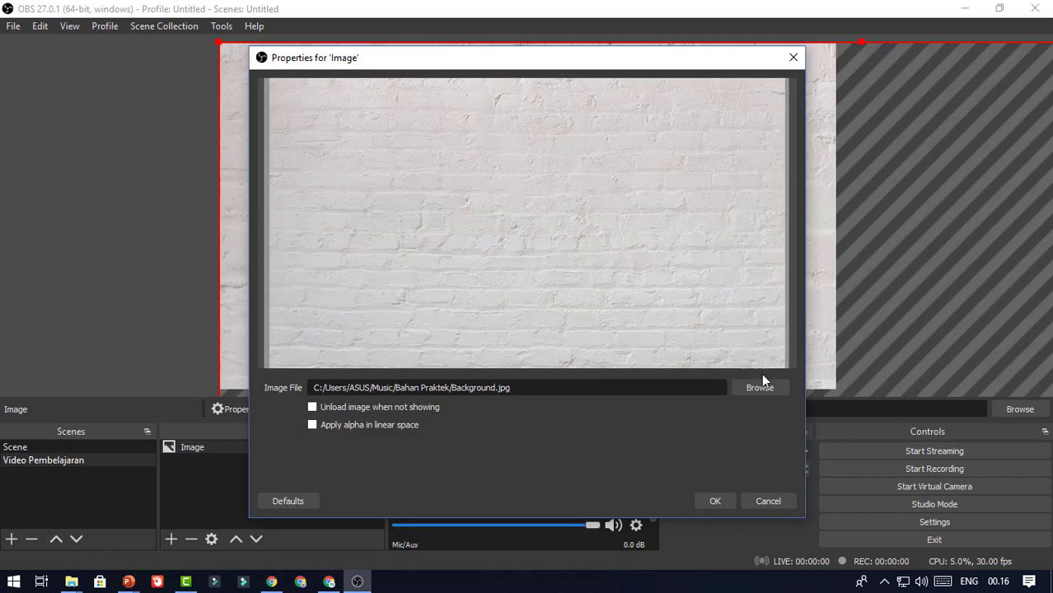
click(715, 503)
Scale and align the brick background image so it fills the whole canvas, and deselect it
drag(216, 43, 283, 74)
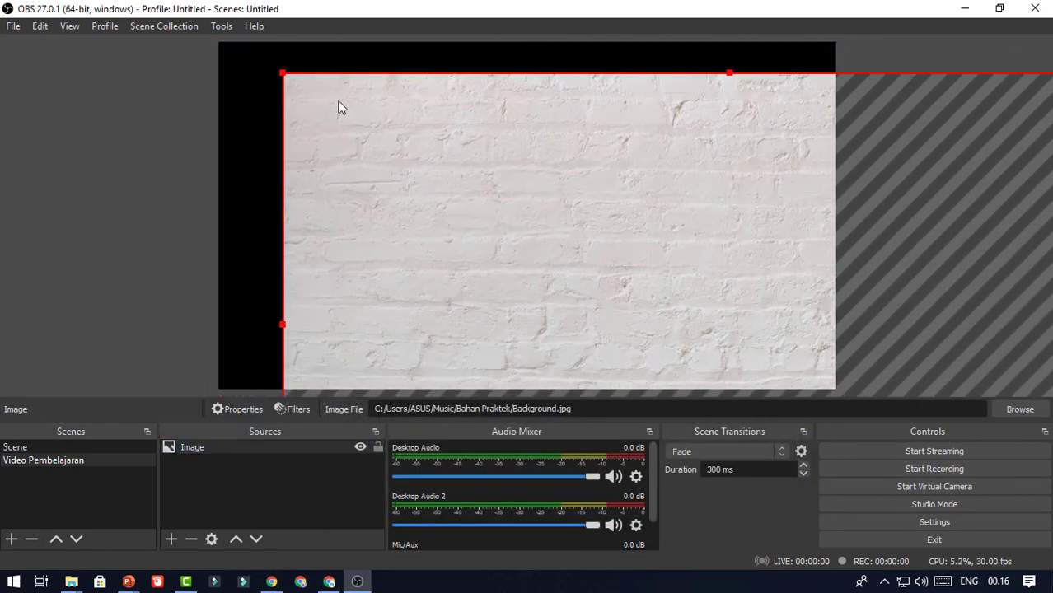
drag(345, 105, 283, 82)
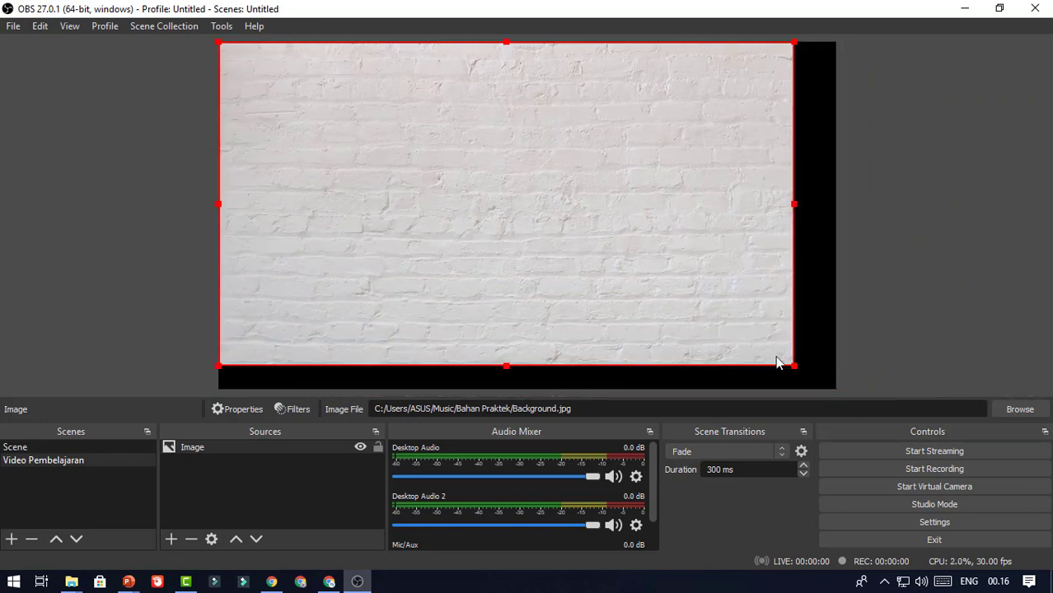
drag(793, 365, 834, 381)
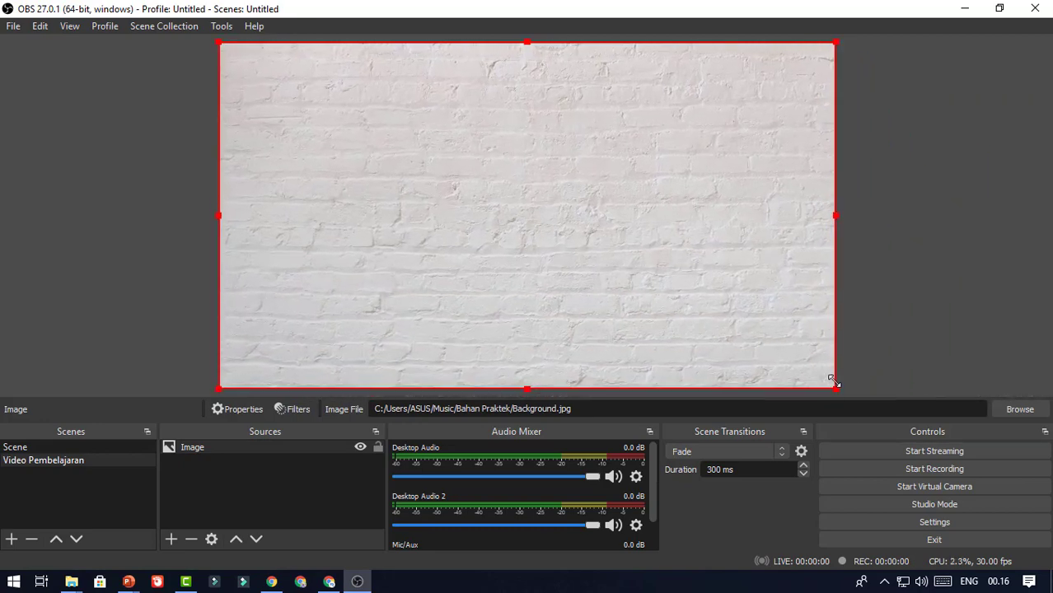
click(888, 282)
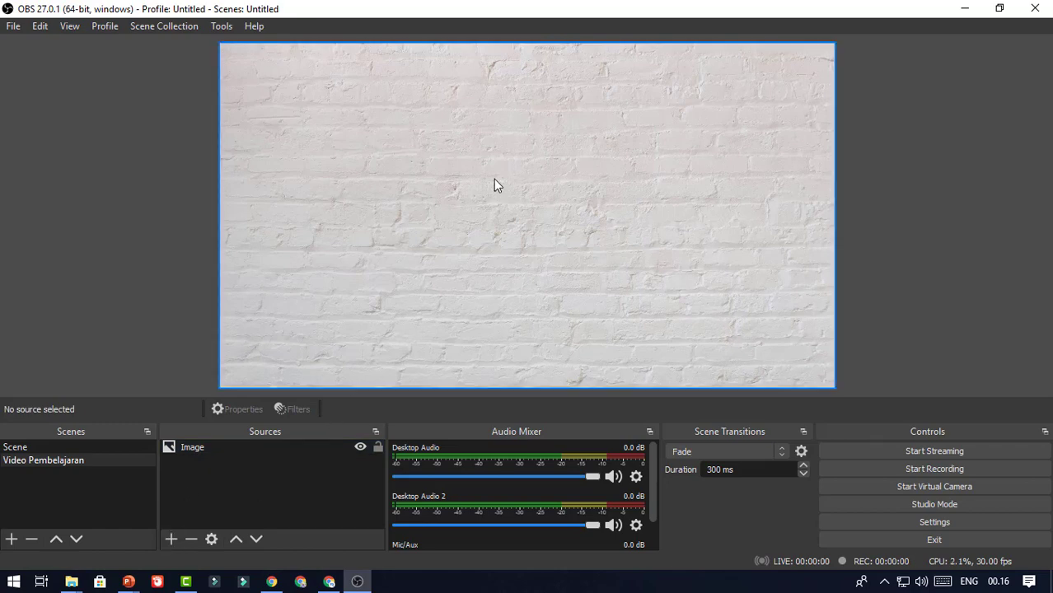
Add a second Image source that uses Frame video.png from the Bahan Praktek folder
click(171, 540)
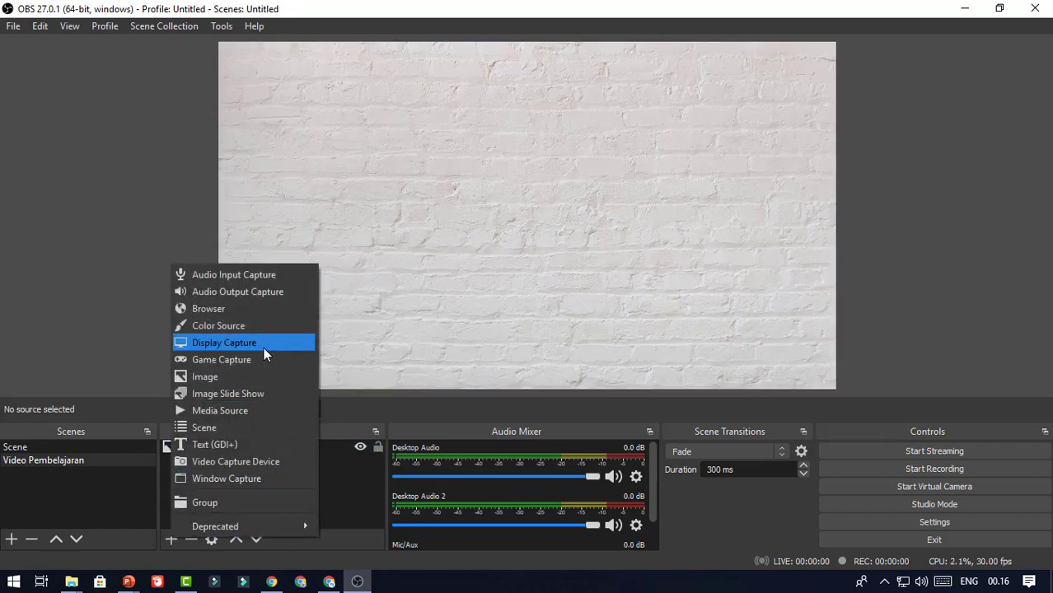
click(232, 372)
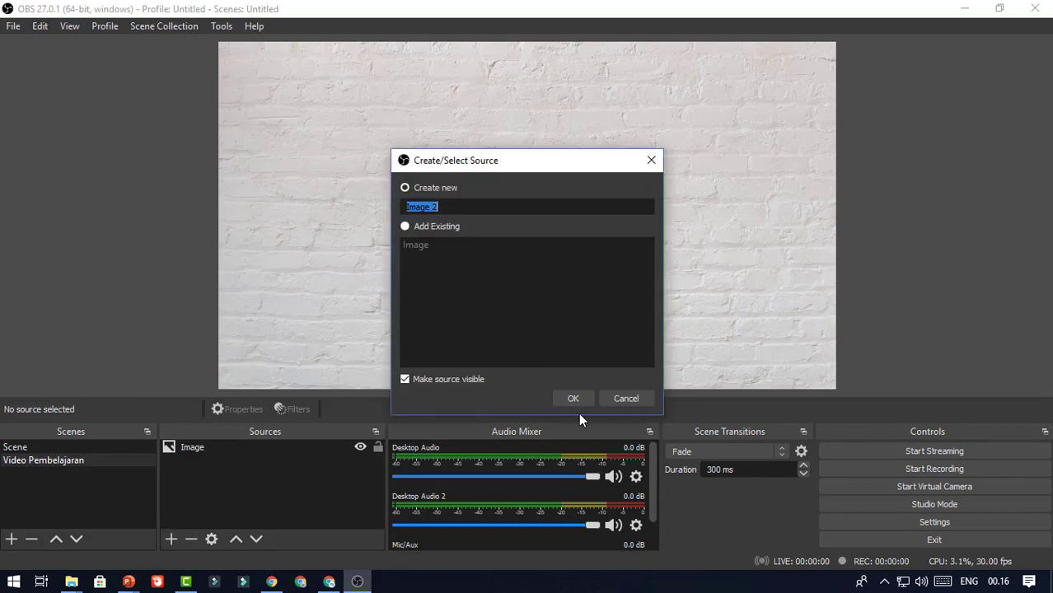
click(577, 399)
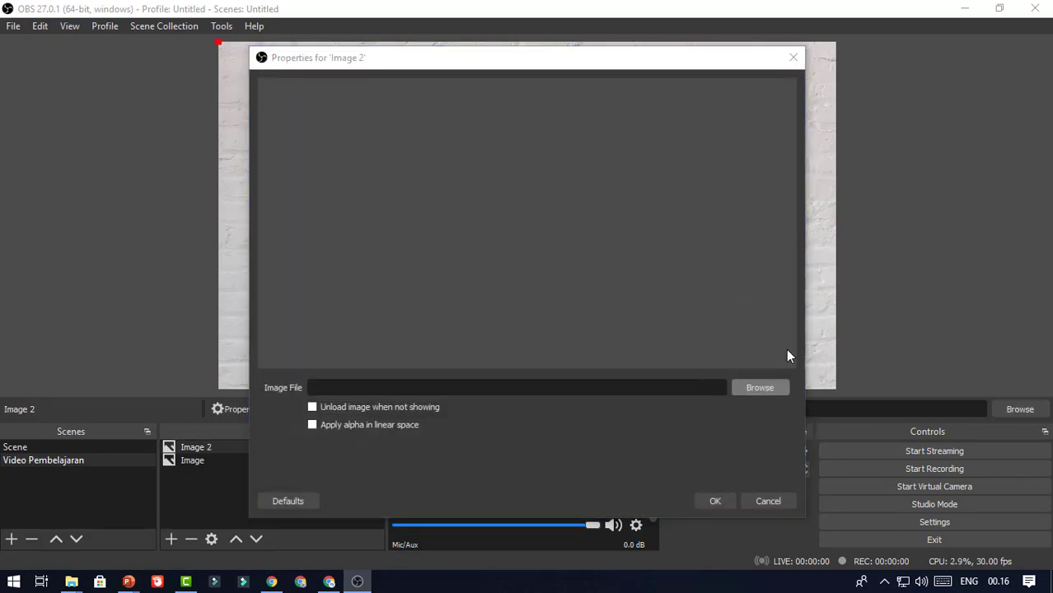
click(762, 386)
click(551, 186)
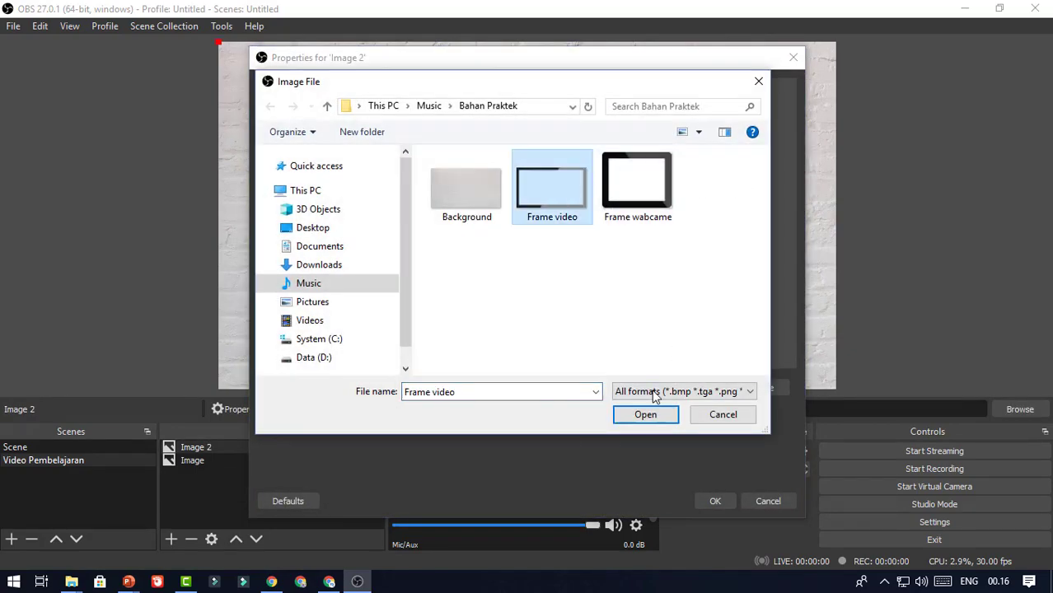
click(650, 416)
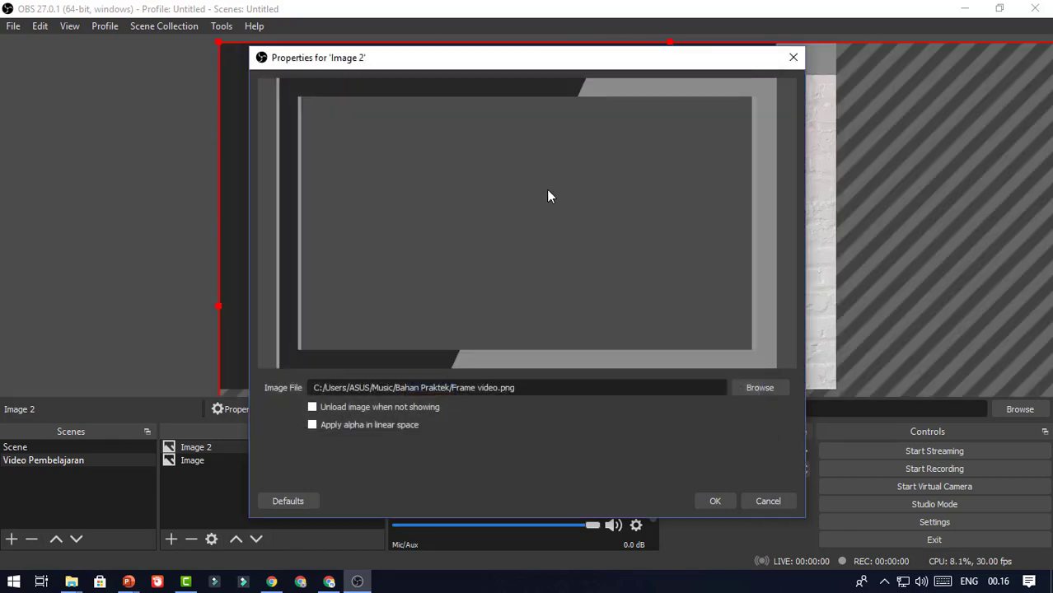
click(710, 501)
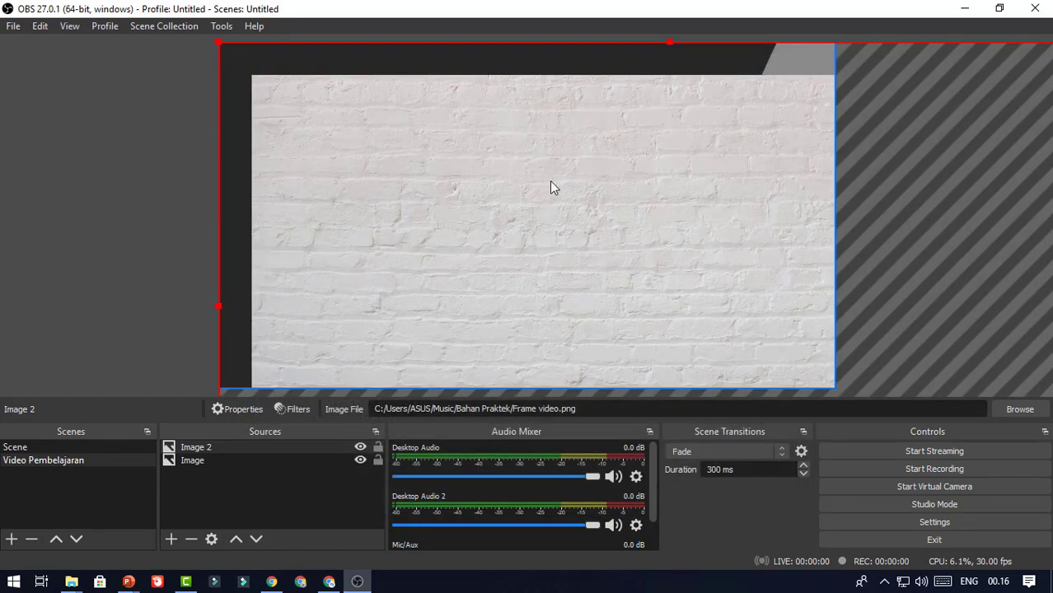
Shrink the video frame to about two thirds of the canvas width, place it in the canvas's upper-left area, and deselect it
drag(219, 43, 276, 77)
drag(630, 291, 665, 320)
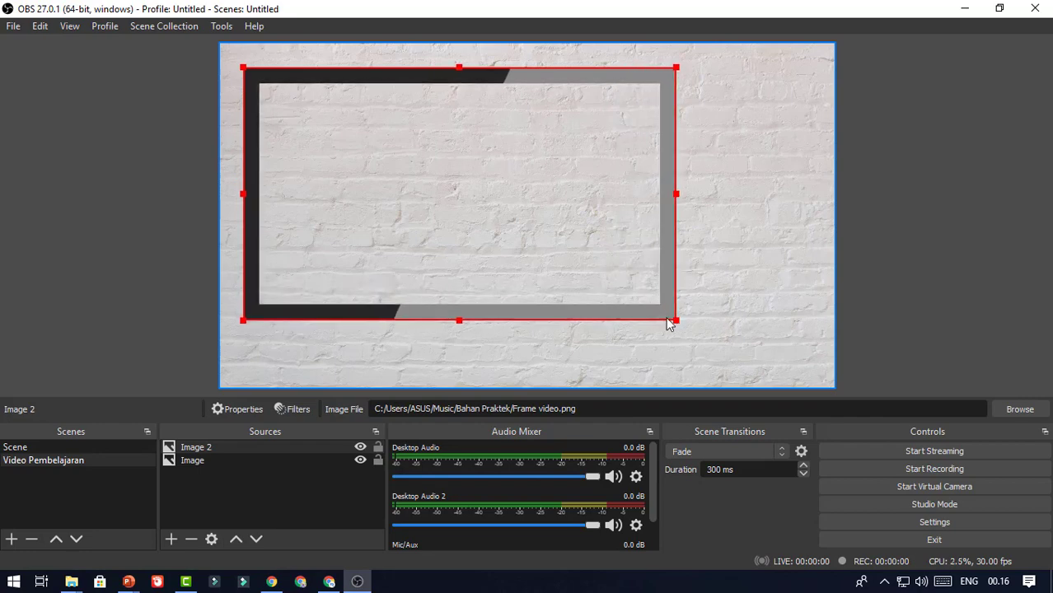
click(716, 165)
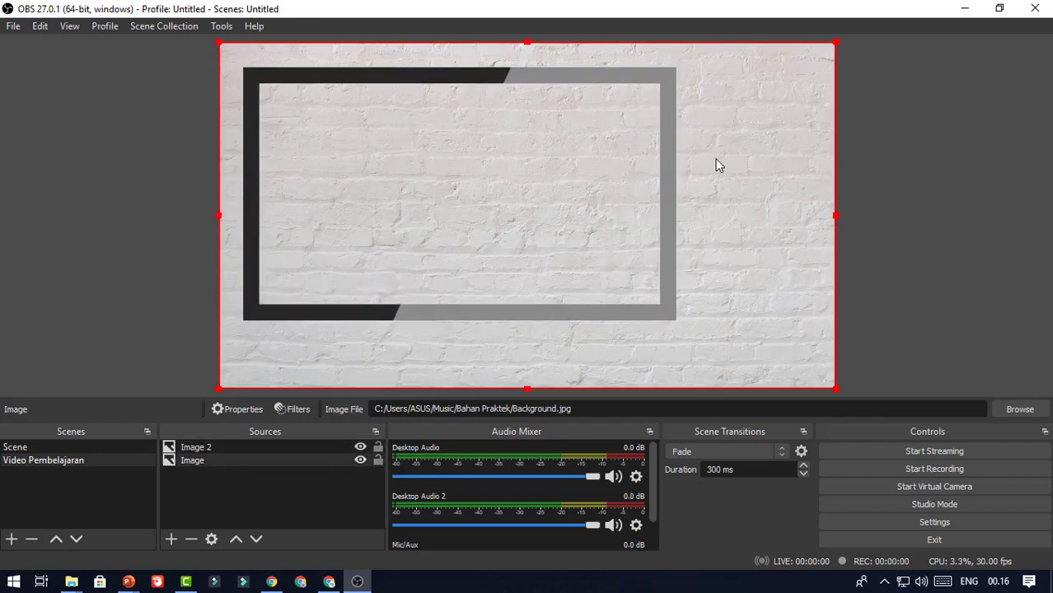
click(933, 157)
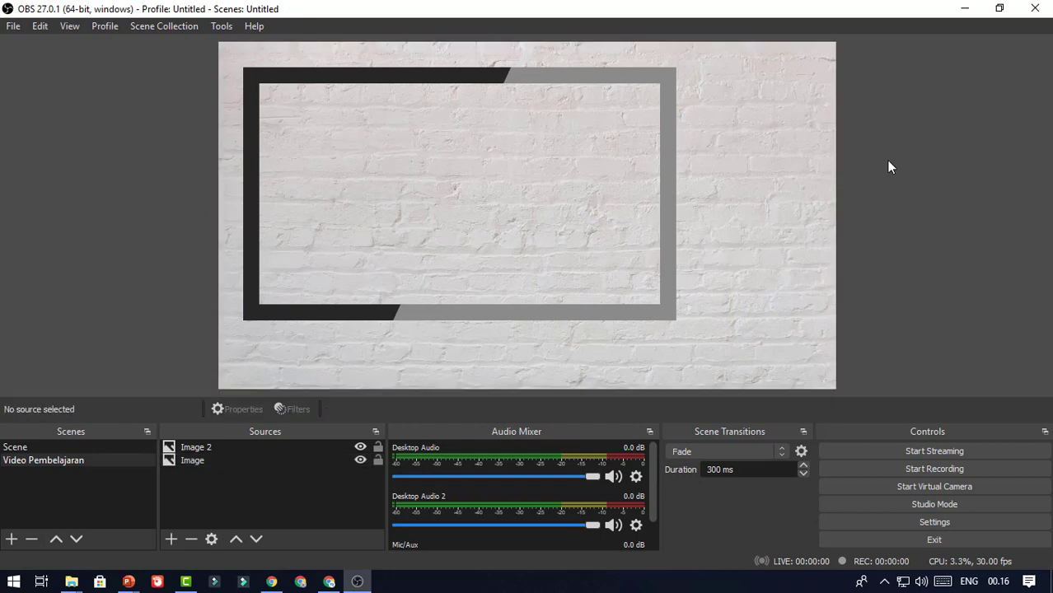
Add a third Image source that uses Frame wabcame.png from the Bahan Praktek folder
click(171, 539)
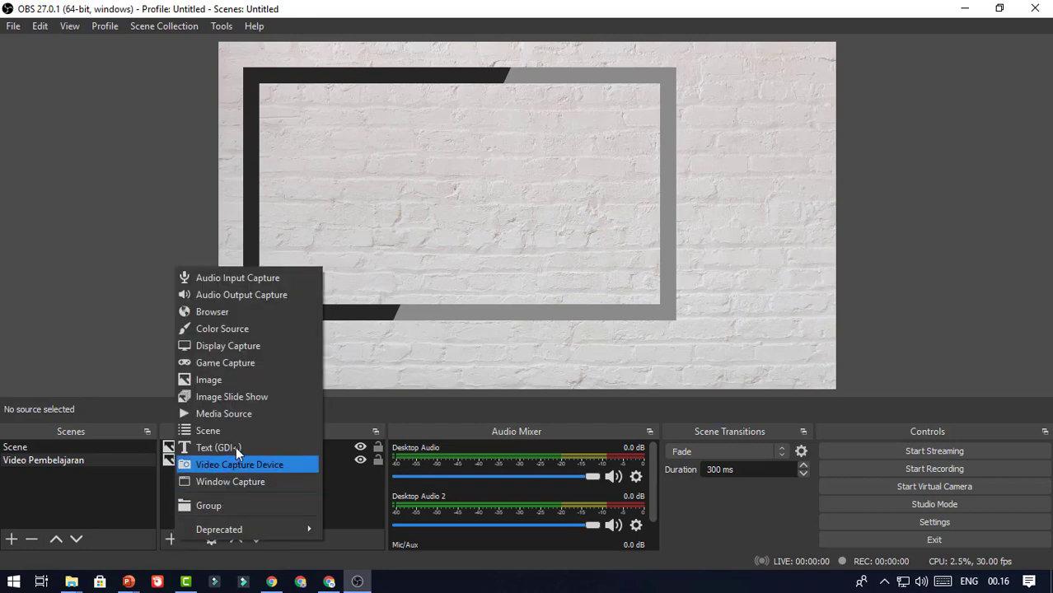
click(213, 380)
click(574, 399)
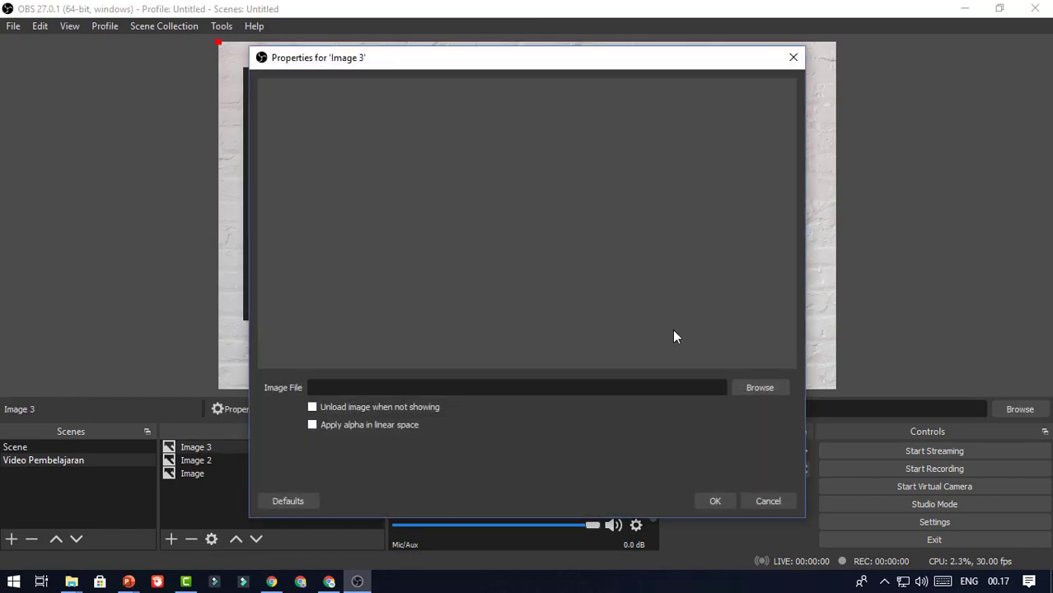
click(760, 388)
click(646, 185)
click(638, 417)
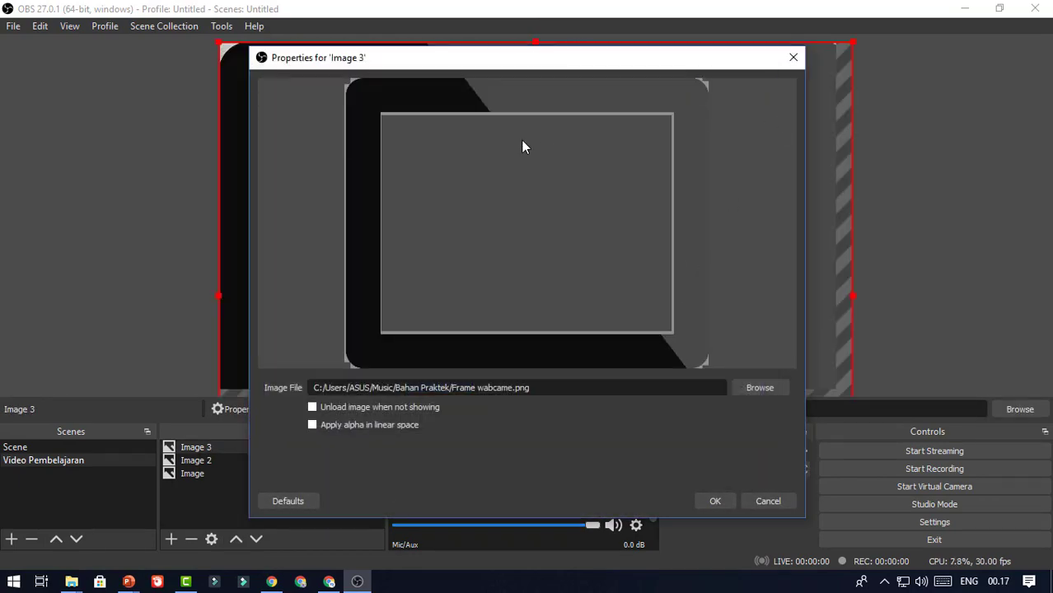
click(725, 500)
Shrink the webcam frame and place it beside the video frame's lower right, with their lower edges roughly level
drag(248, 59, 674, 355)
drag(674, 266, 651, 266)
drag(728, 282, 745, 219)
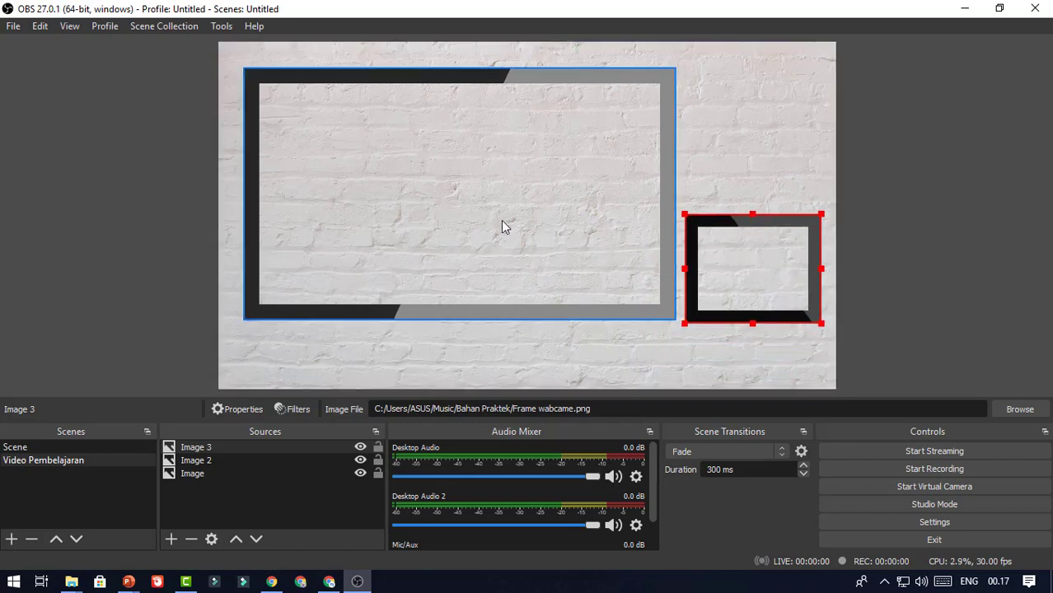
Fine-tune the positions of the video frame and webcam frame on the canvas, leaving the webcam frame selected
drag(669, 214, 656, 212)
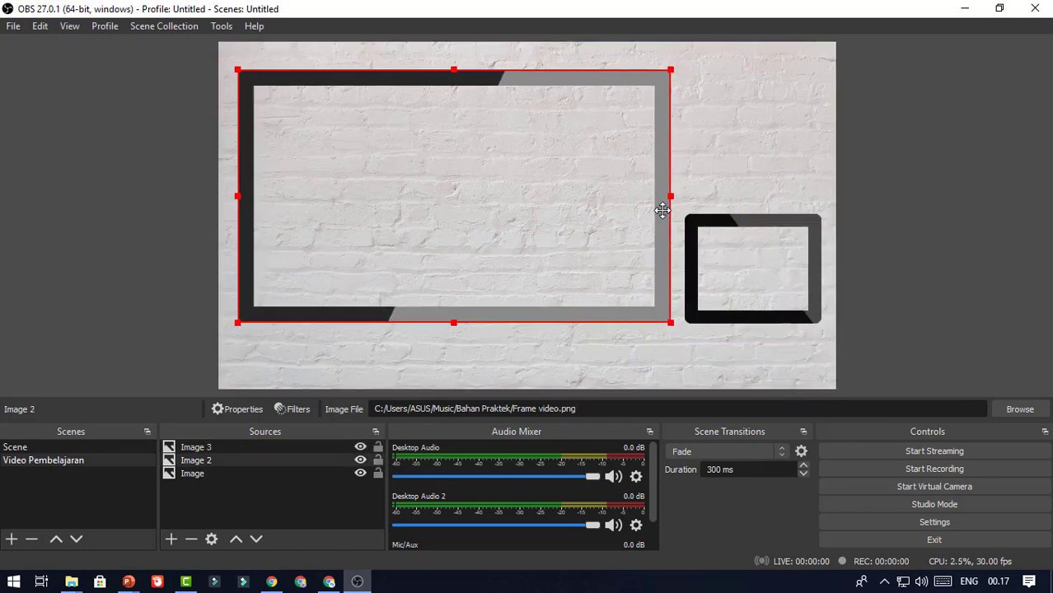
click(853, 180)
drag(783, 229, 783, 220)
click(875, 237)
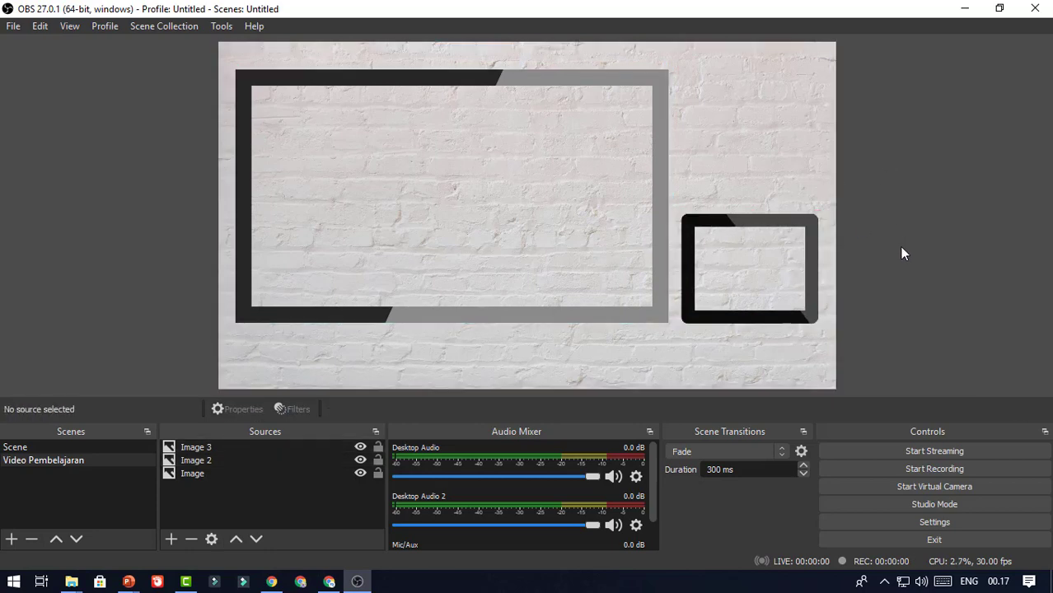
click(786, 318)
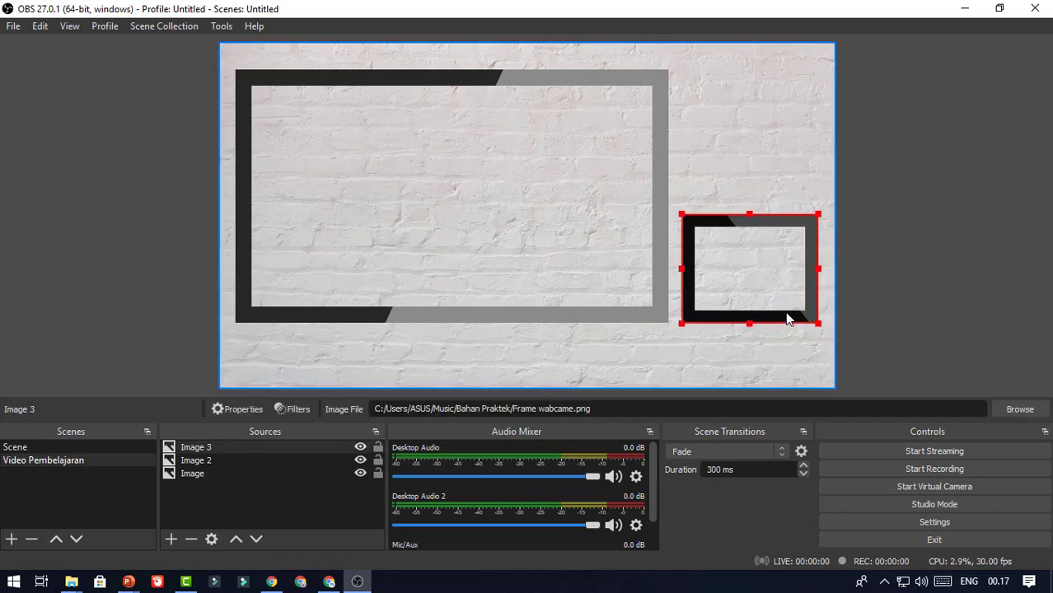
Add a new Display Capture source that shows Display 1, keeping the default name and capture settings
click(891, 284)
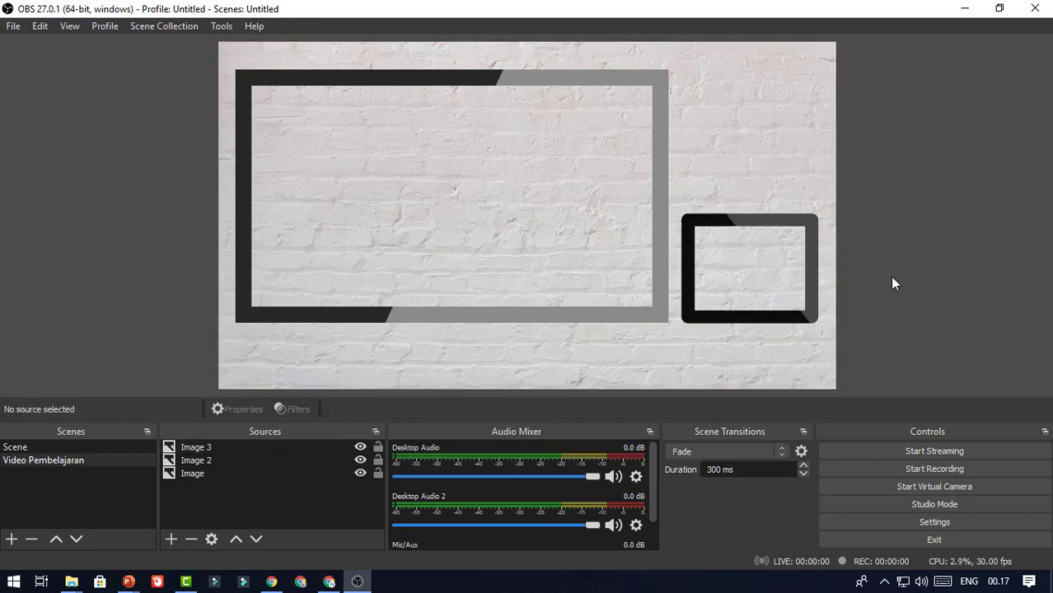
click(170, 540)
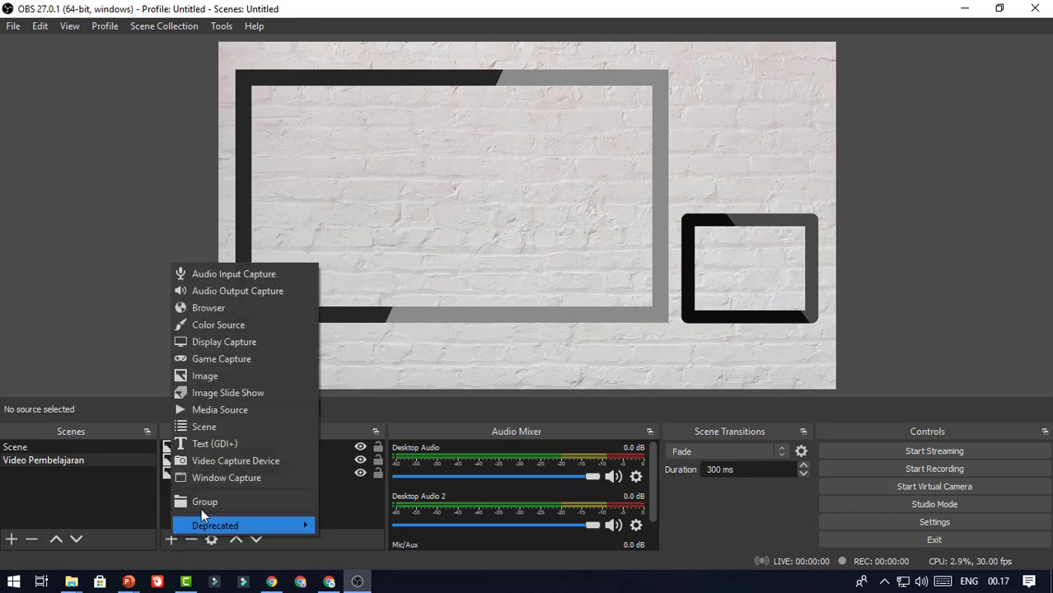
click(255, 344)
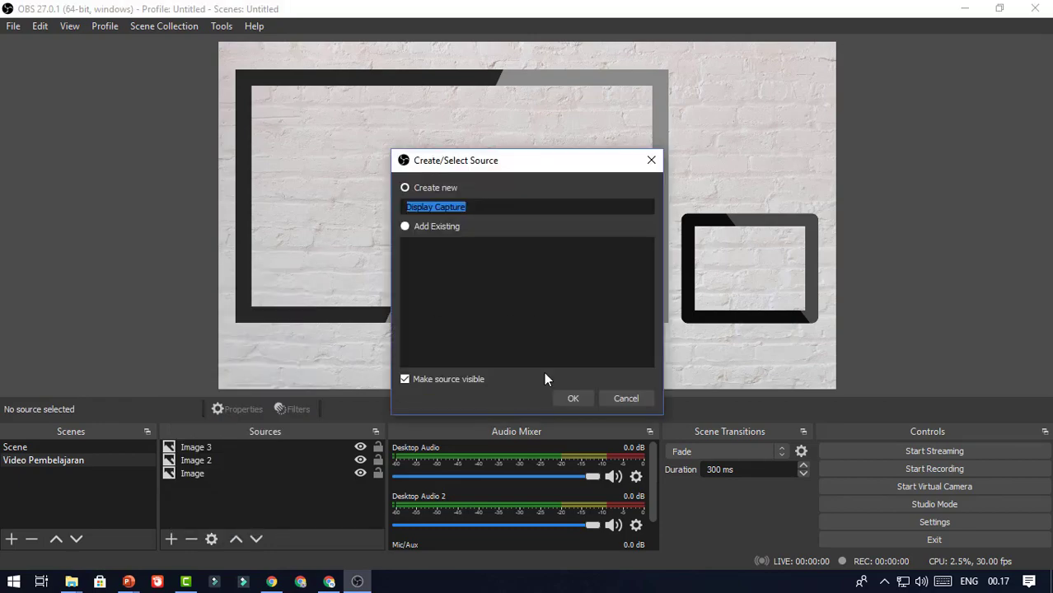
click(577, 398)
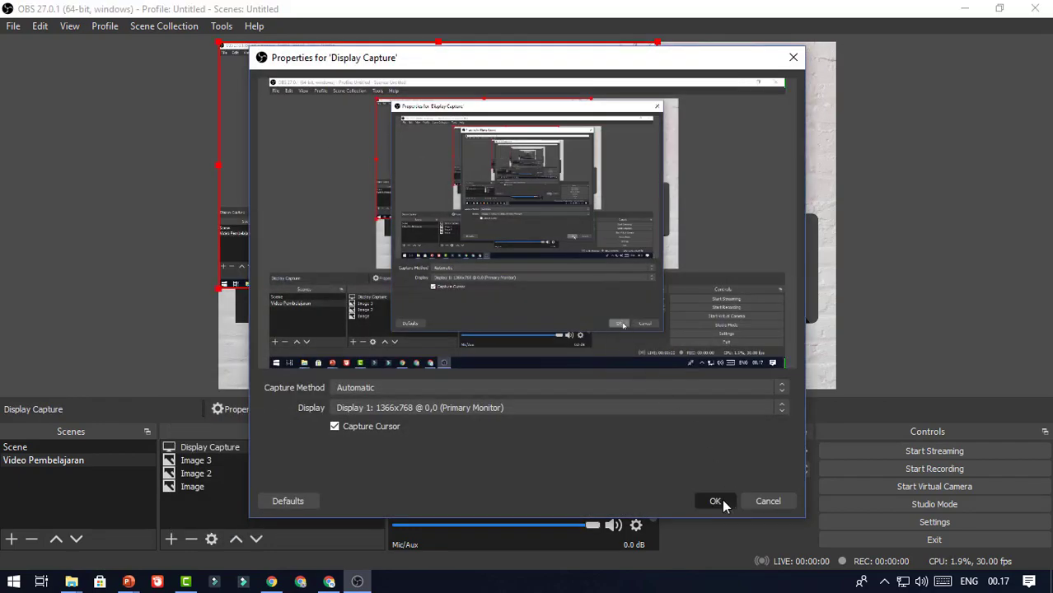
click(715, 503)
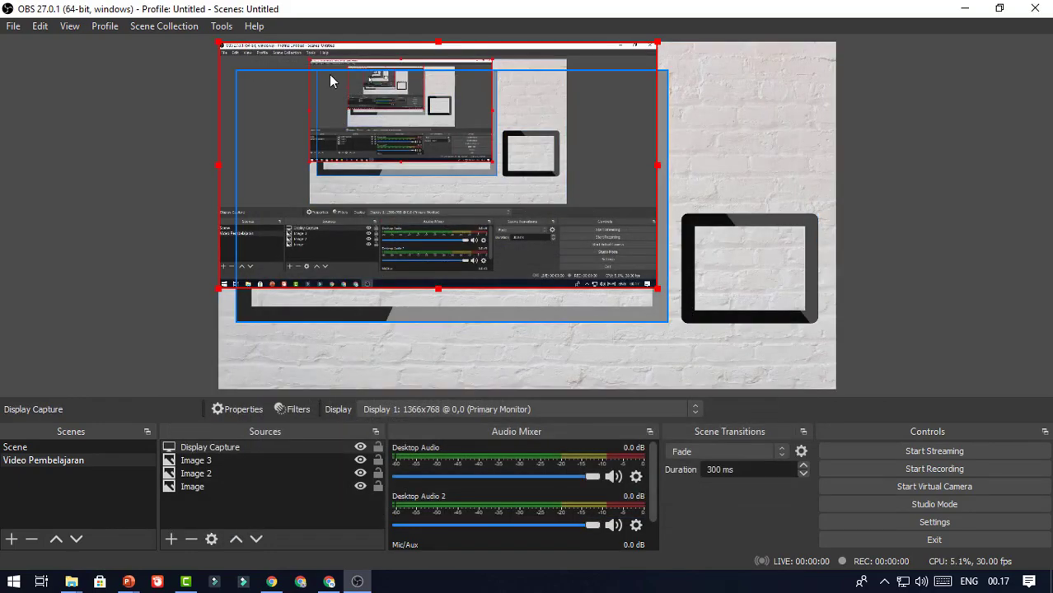
Move the display capture onto the video frame, shrink it to fit the frame's inner opening, and deselect it
drag(266, 56, 295, 89)
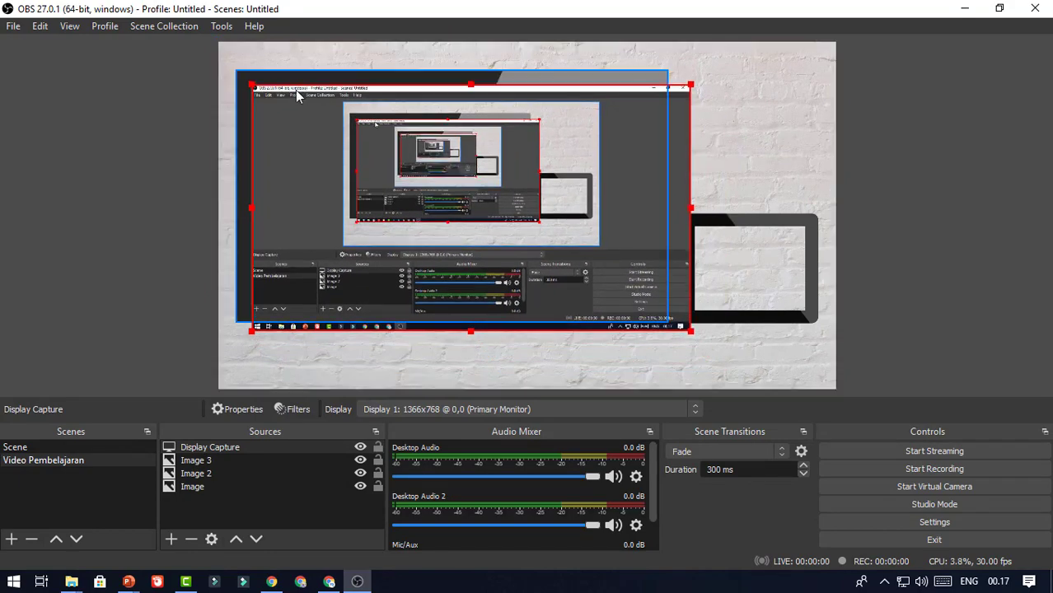
drag(691, 331, 653, 294)
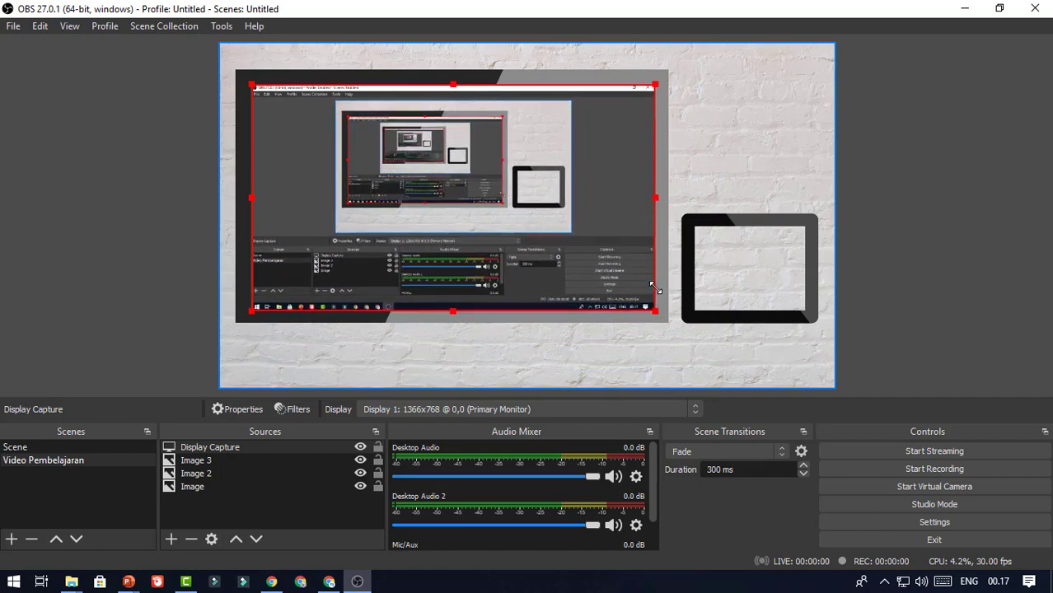
click(738, 169)
click(603, 195)
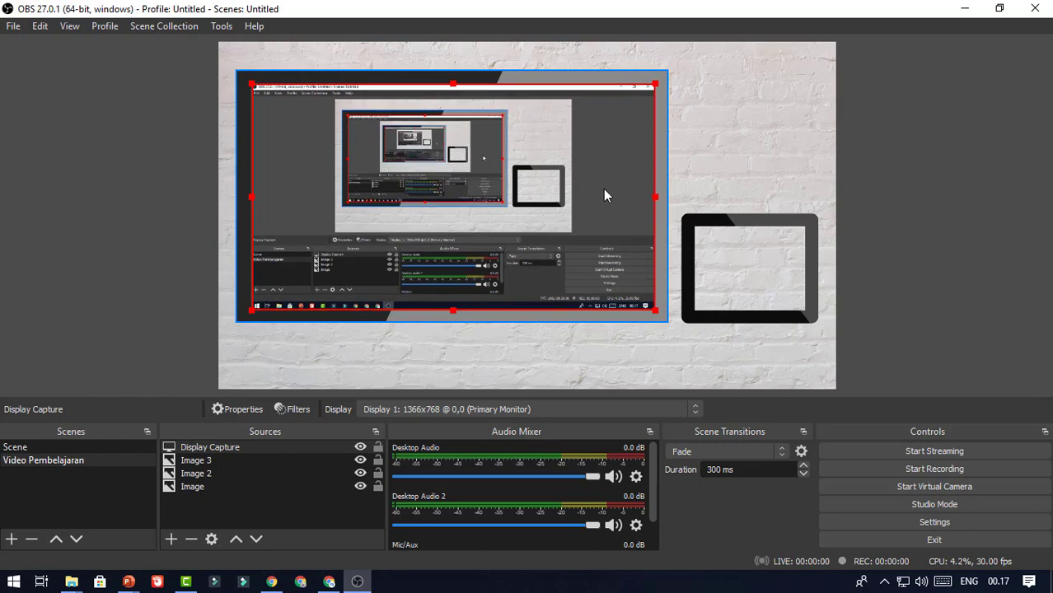
click(884, 243)
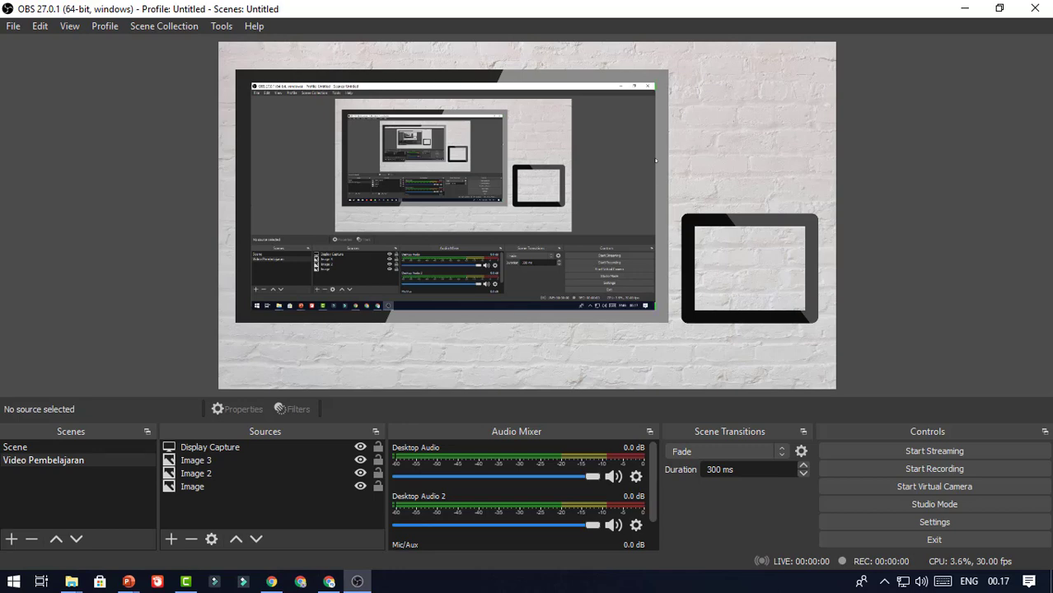
Add a Video Capture Device source that uses the Logitech HD Webcam C525
click(172, 538)
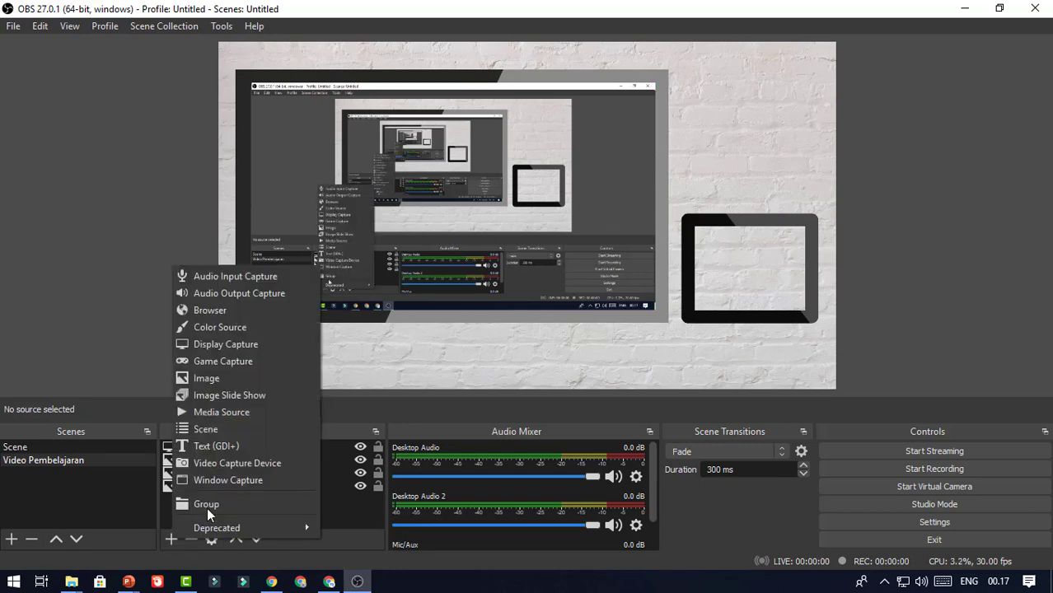
click(228, 464)
click(573, 402)
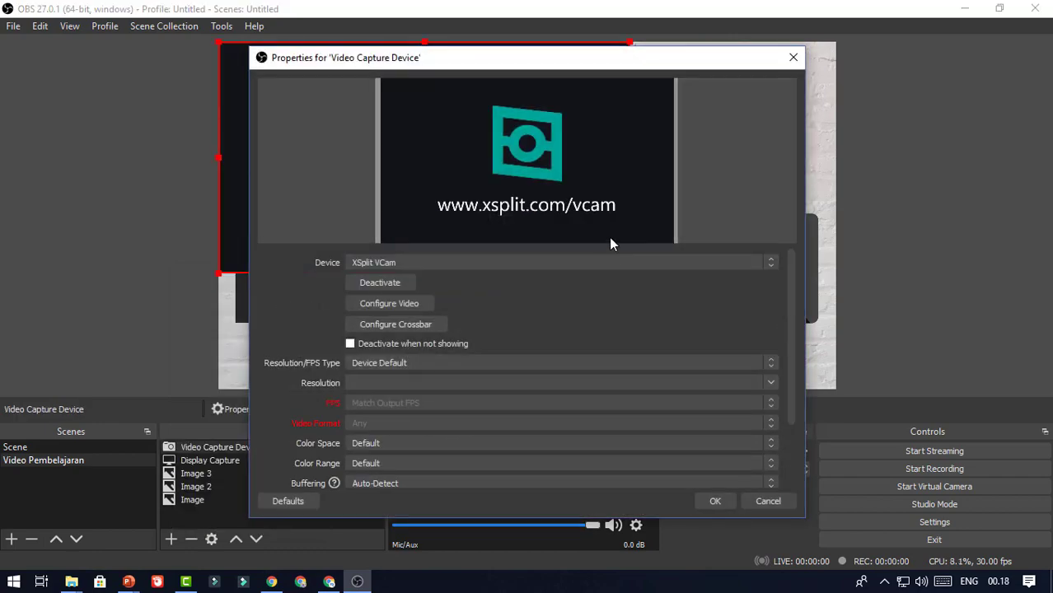
click(508, 260)
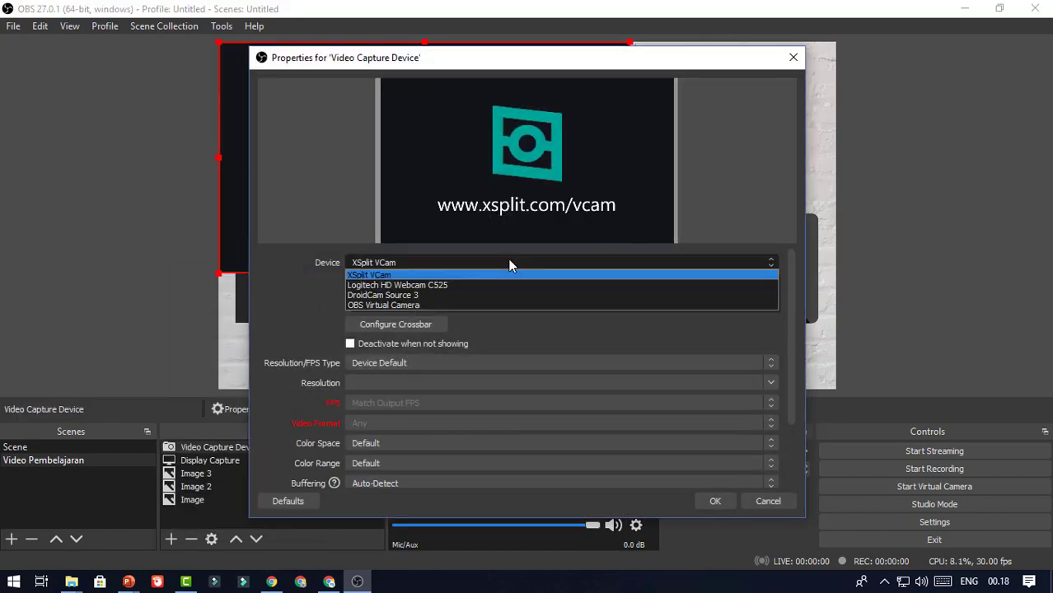
click(451, 285)
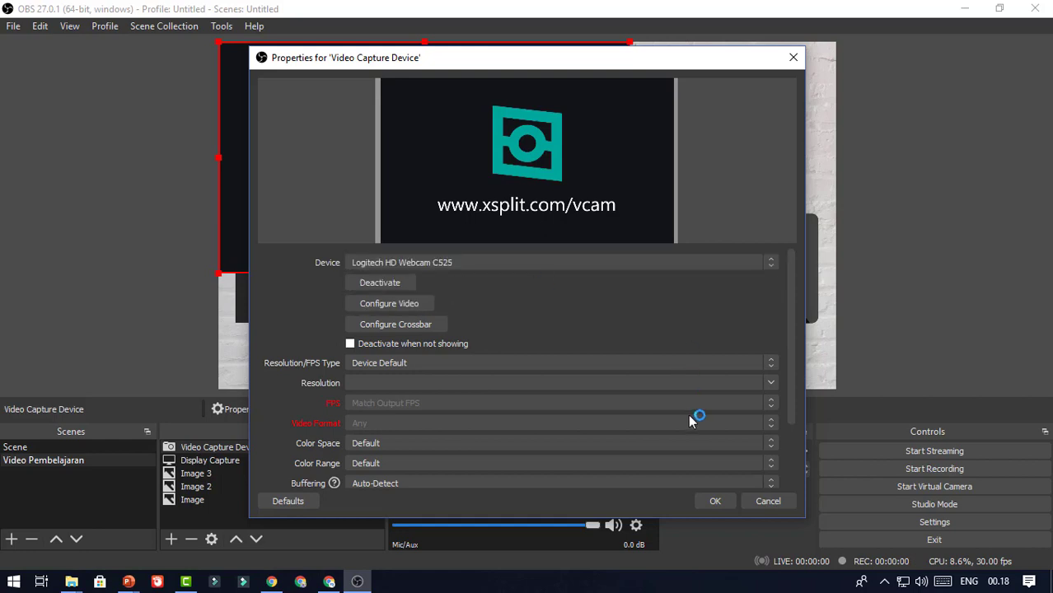
click(707, 504)
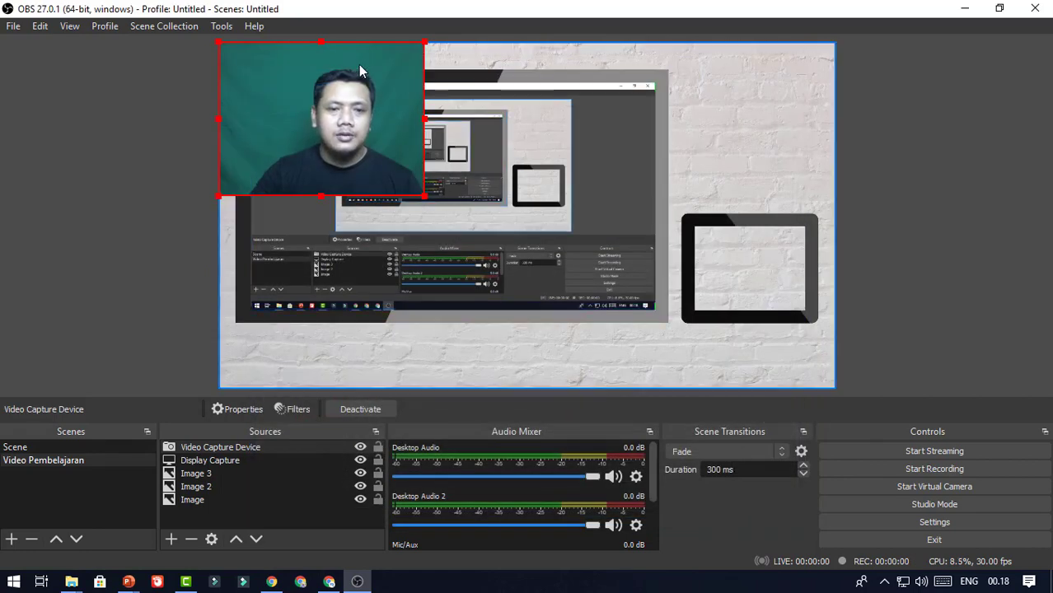
Shrink the webcam video to fit the webcam frame's opening and place its source below Image 3 in the source order
drag(319, 127, 681, 249)
drag(581, 165, 721, 234)
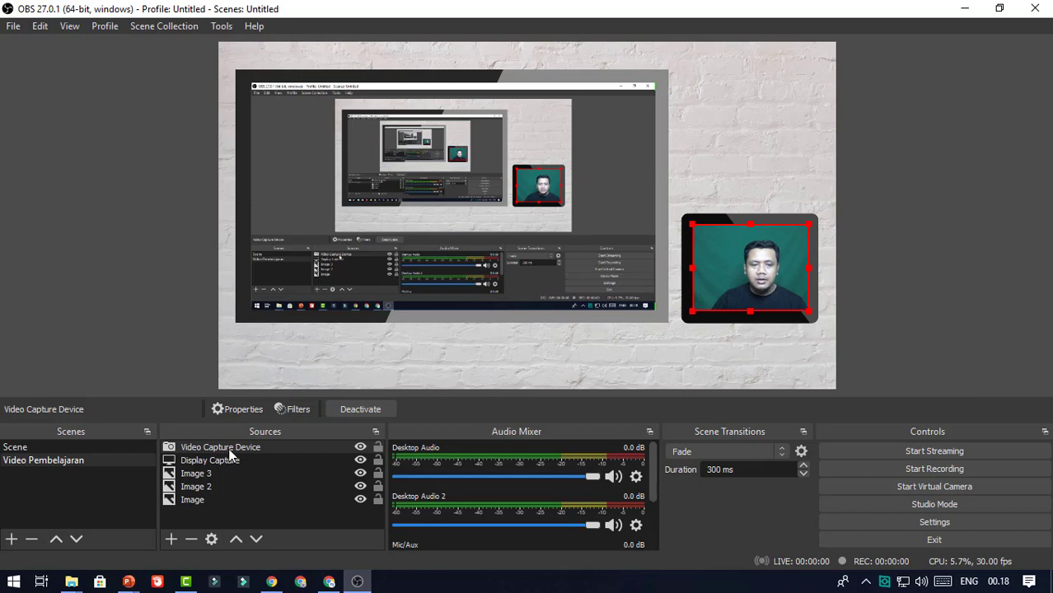
click(280, 447)
click(259, 540)
click(258, 540)
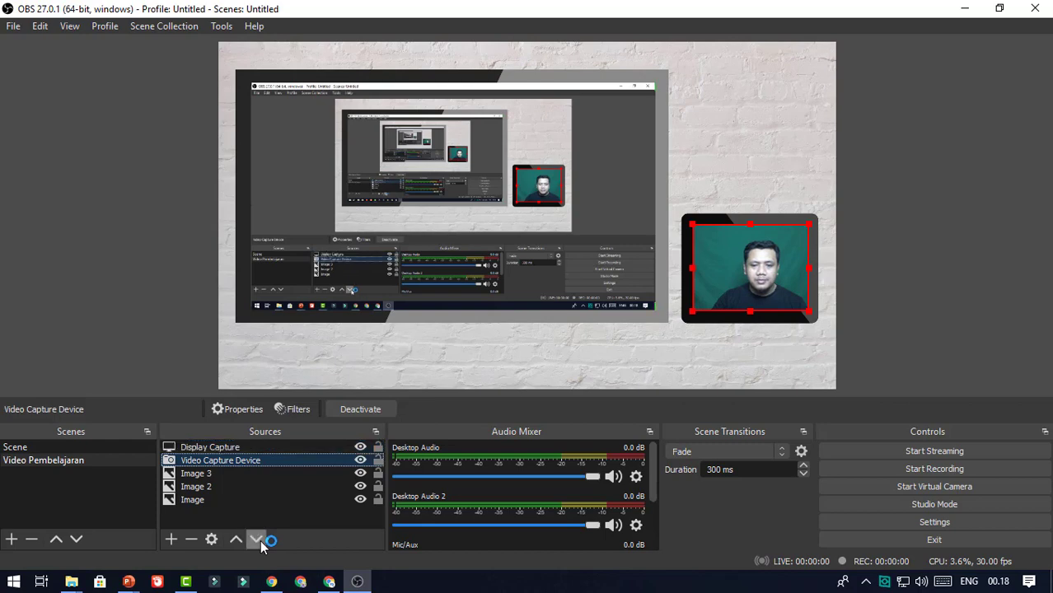
click(260, 540)
click(721, 171)
click(792, 266)
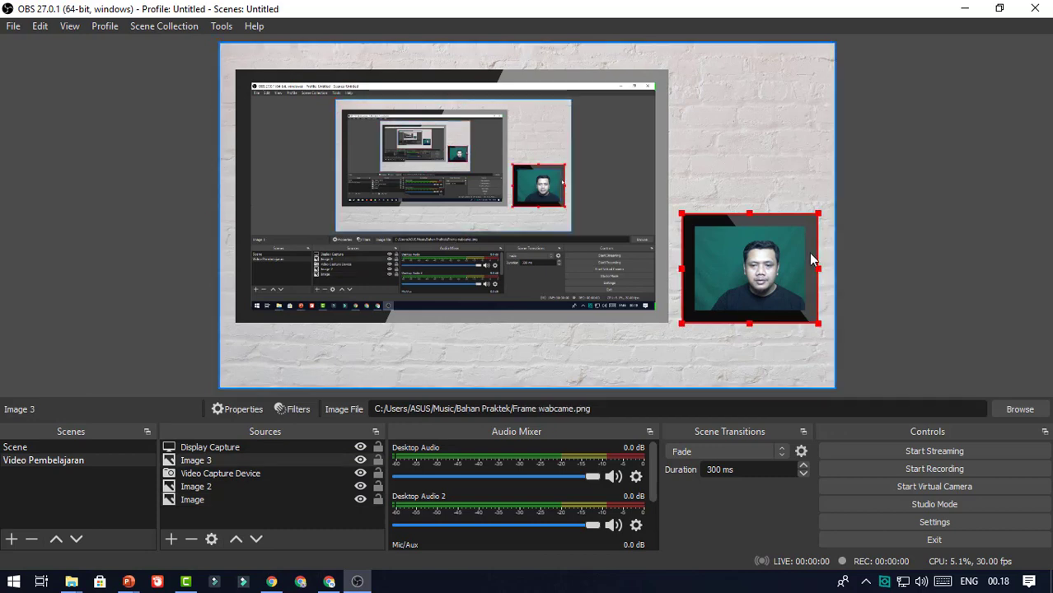
click(861, 247)
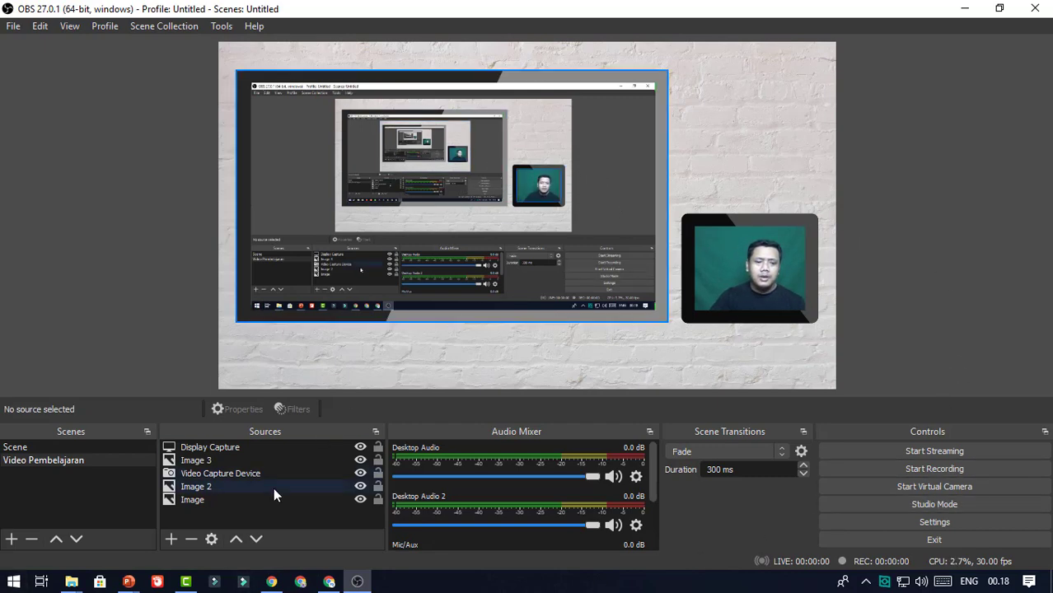
Add a fourth Image source with LOGO RONA.png from the FOTO PROFILE folder, shrunk and placed above the webcam frame
click(171, 539)
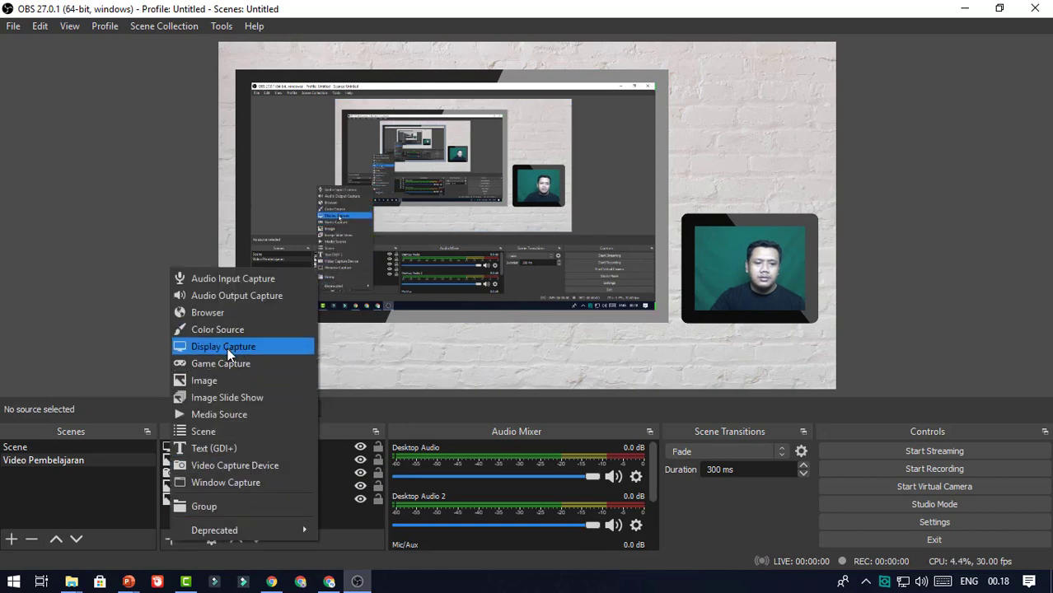
click(227, 380)
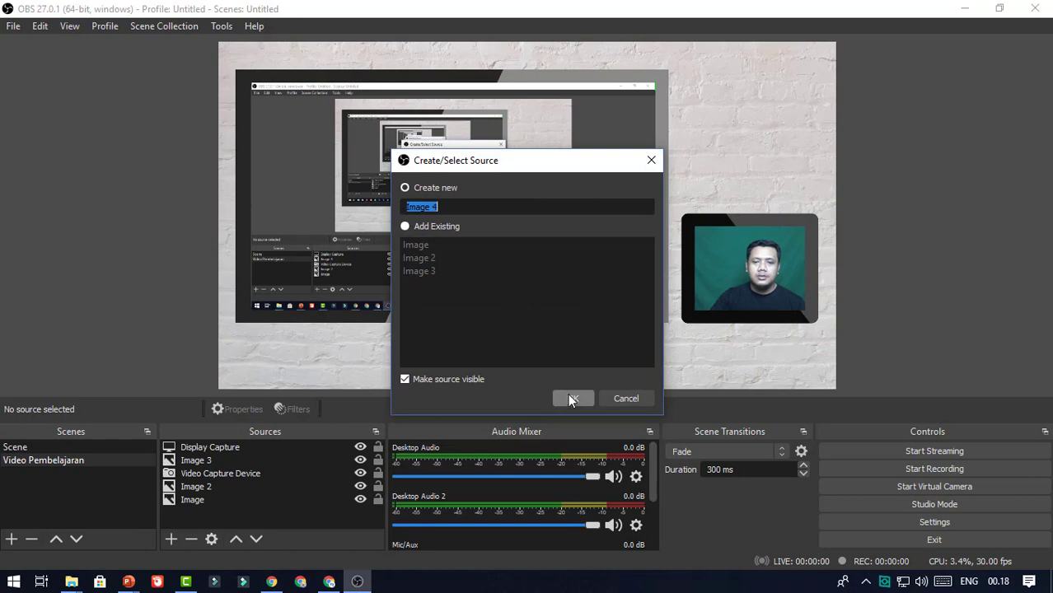
click(572, 398)
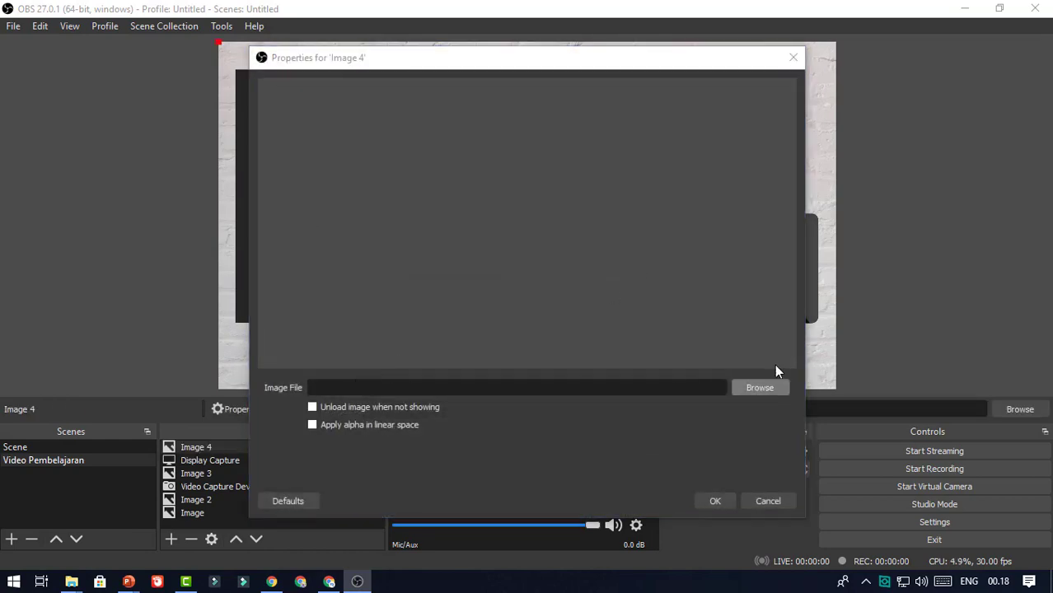
click(773, 382)
scroll(768, 268, up, 1)
click(549, 188)
click(646, 414)
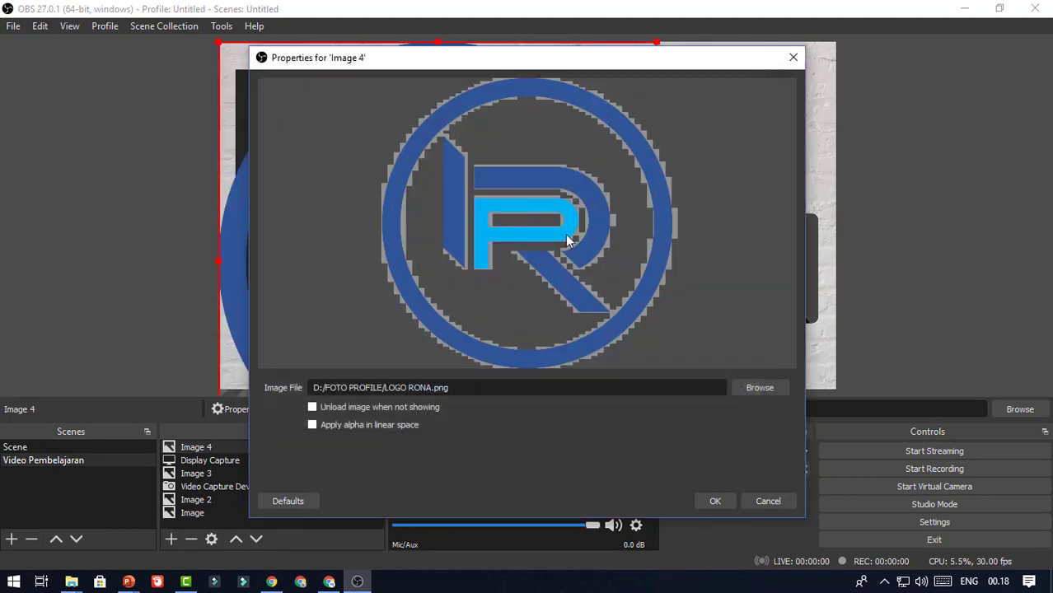
click(716, 502)
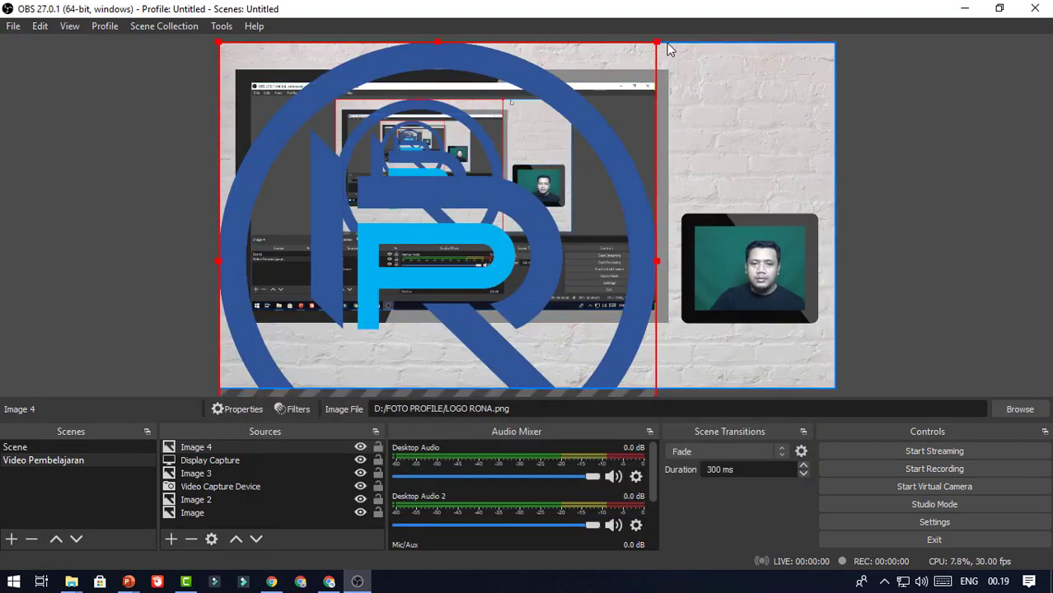
drag(648, 50, 769, 112)
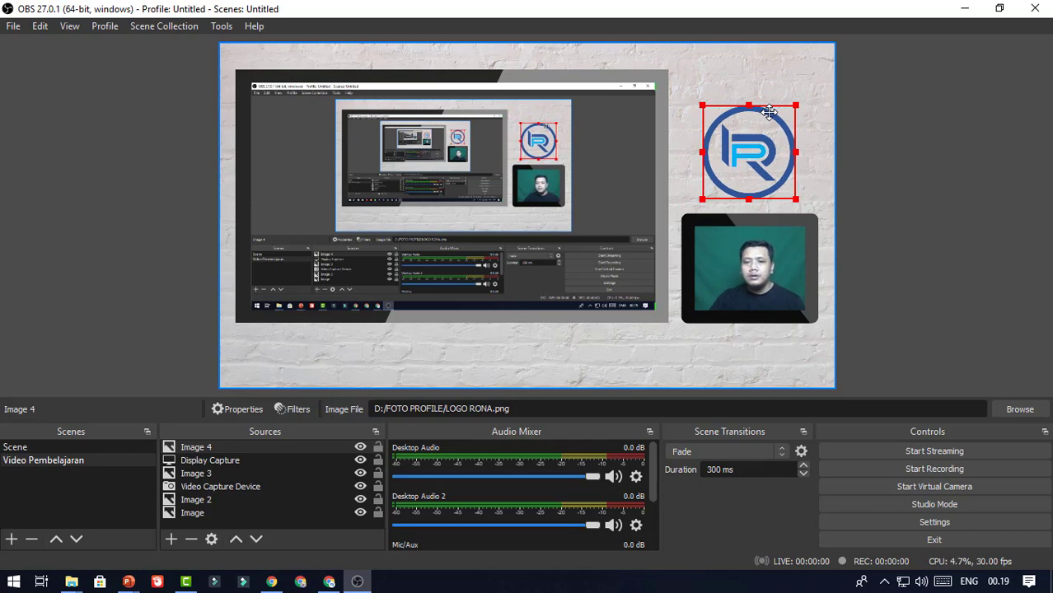
click(857, 158)
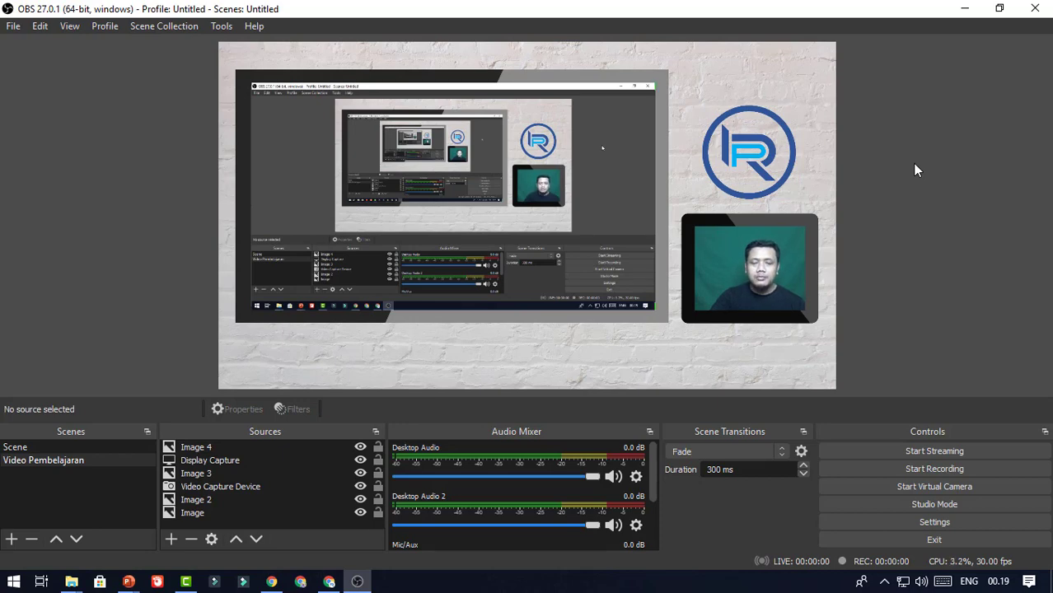
Add a new Text (GDI+) source named Teks
click(172, 539)
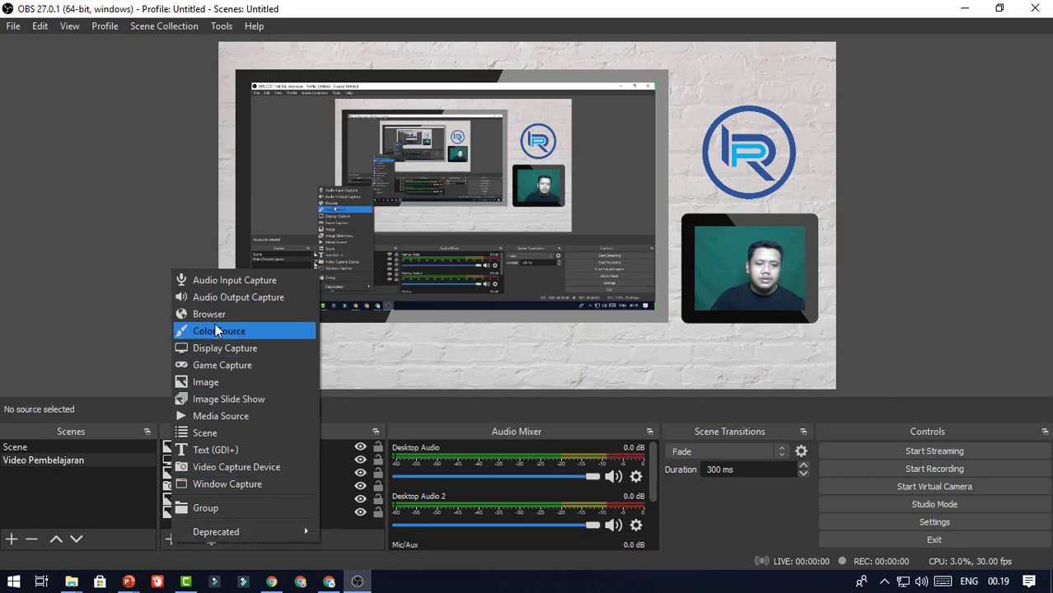
click(230, 452)
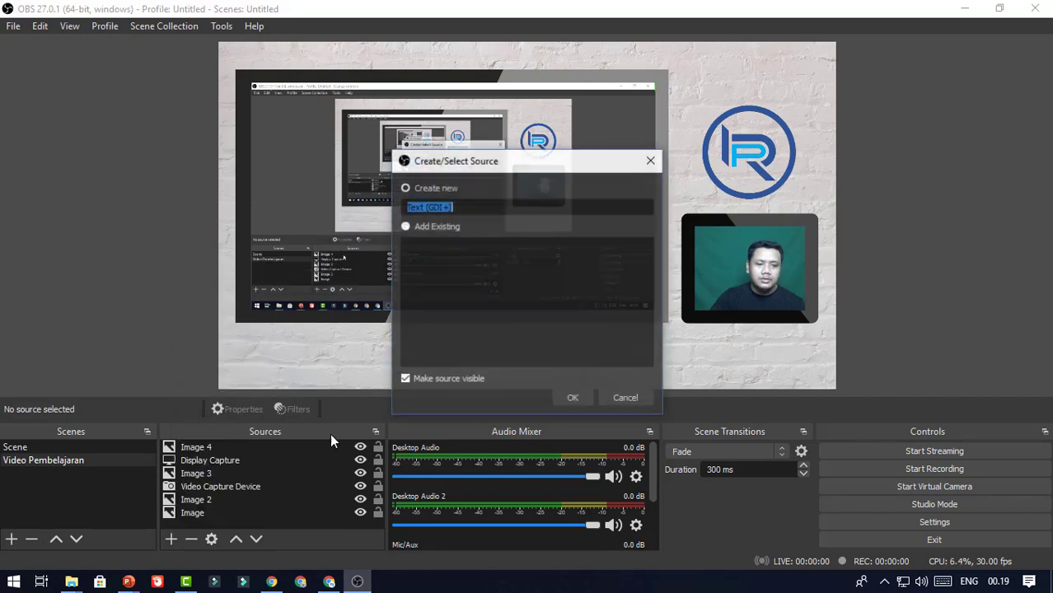
text(Teks)
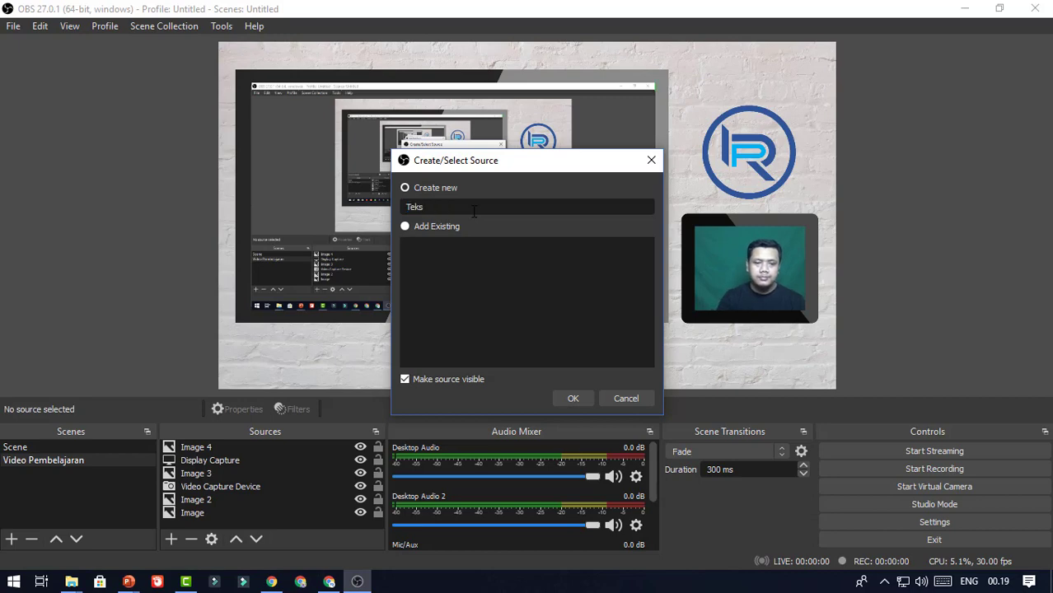
click(572, 399)
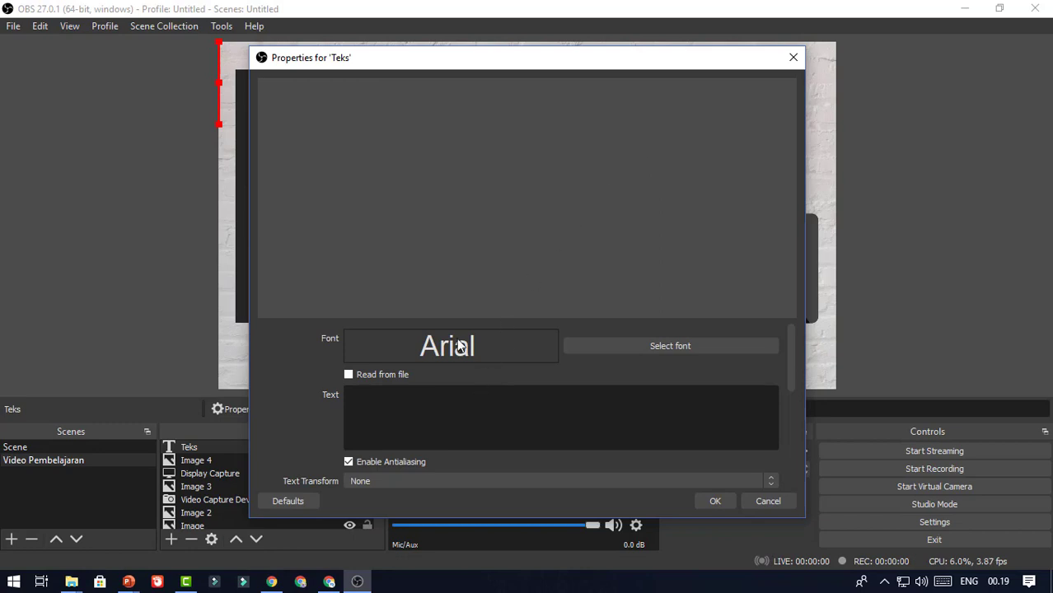
Set the font of the Teks source to Barlow Regular
click(718, 346)
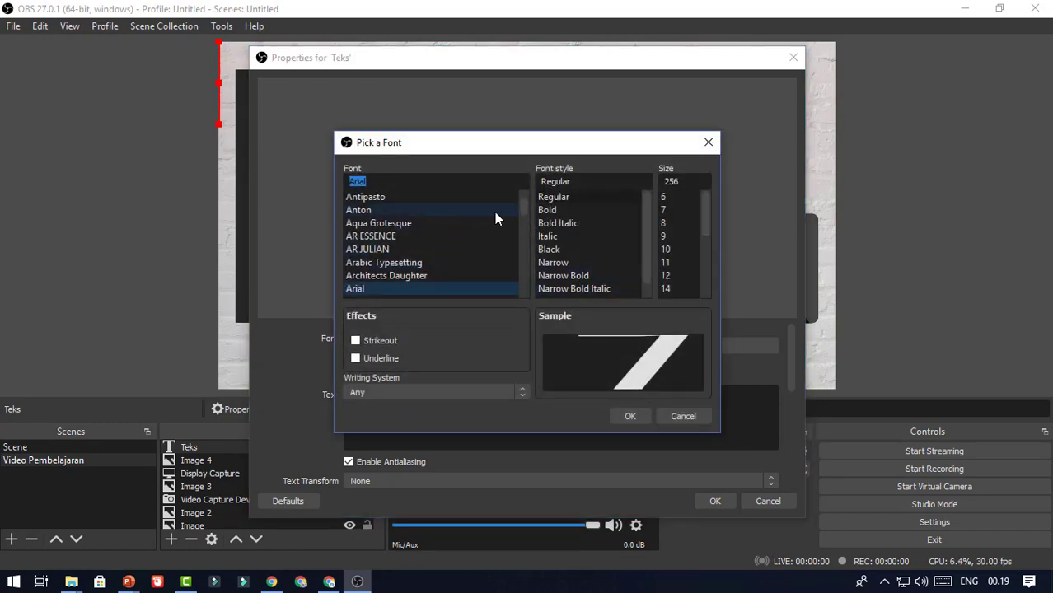
scroll(523, 214, down, 10)
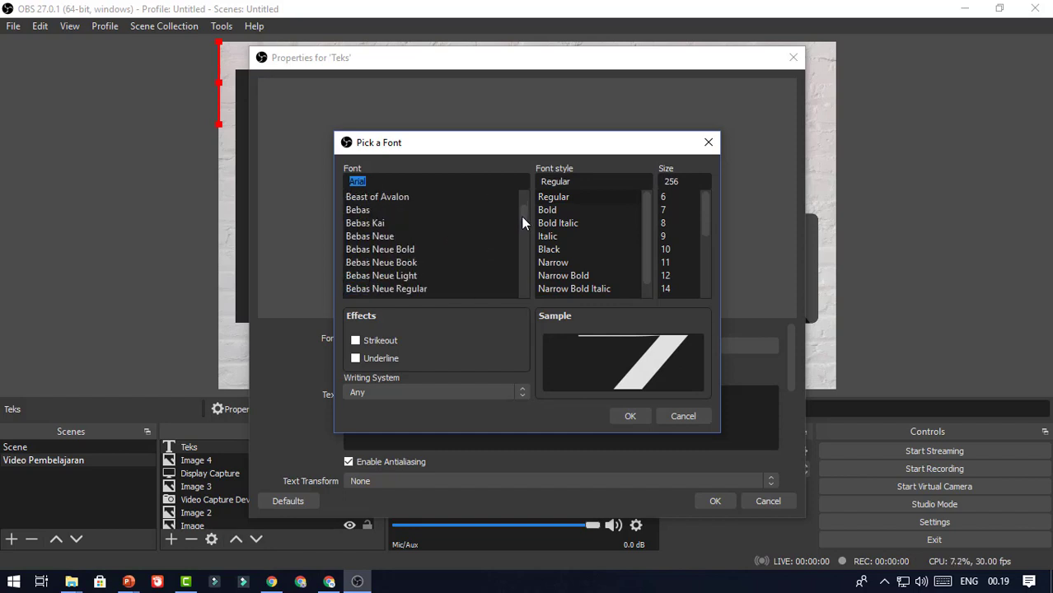
scroll(415, 218, up, 1)
scroll(383, 252, down, 4)
scroll(390, 252, down, 7)
scroll(390, 252, up, 10)
scroll(389, 250, up, 4)
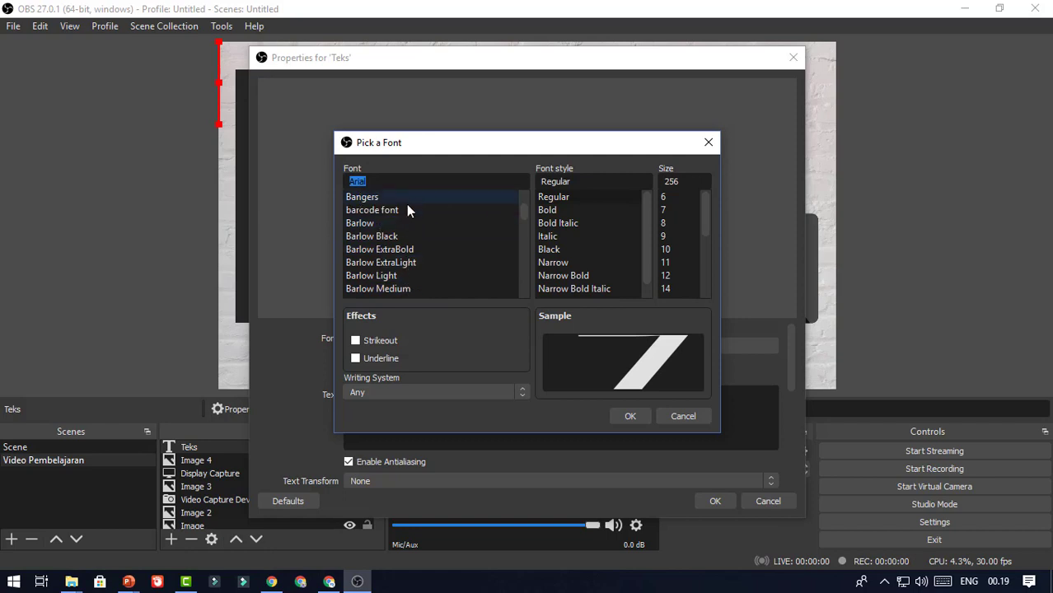
click(379, 223)
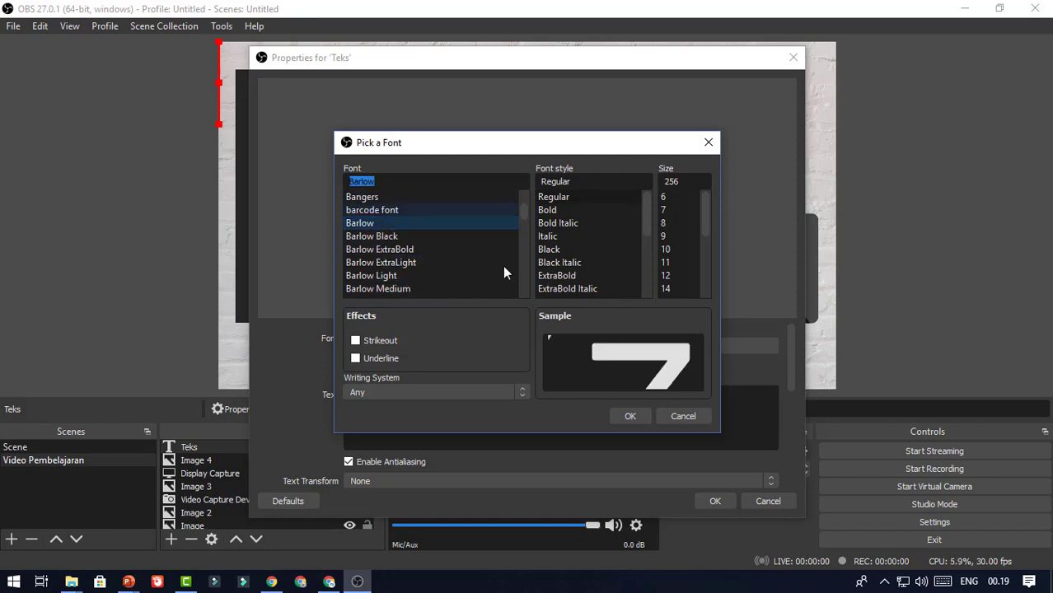
click(628, 416)
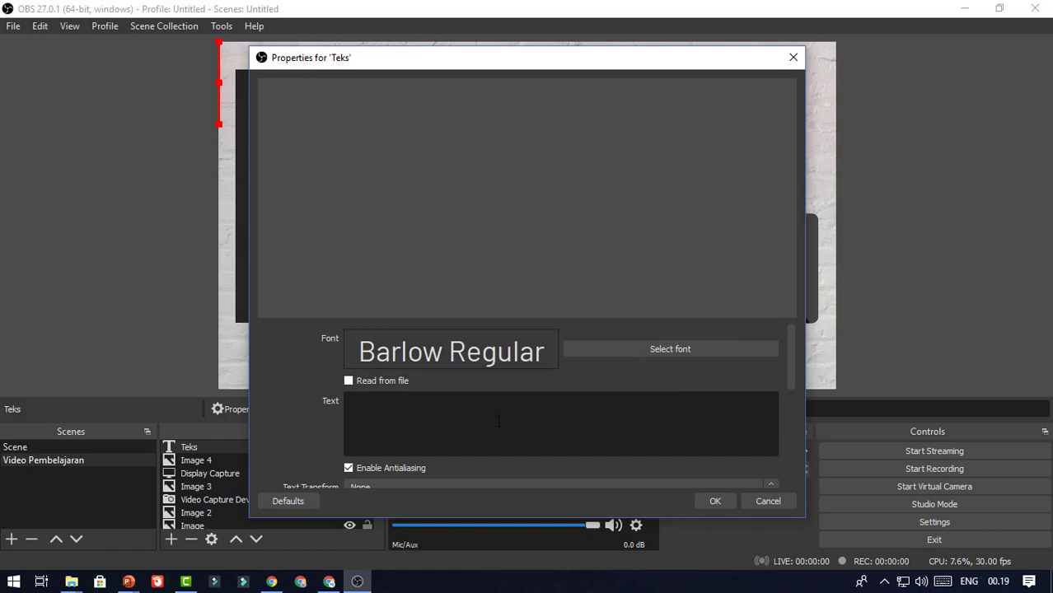
Enter "Jangan Lupa Like, Komen dan Subscribe!" as the text of the Teks source
text(ang)
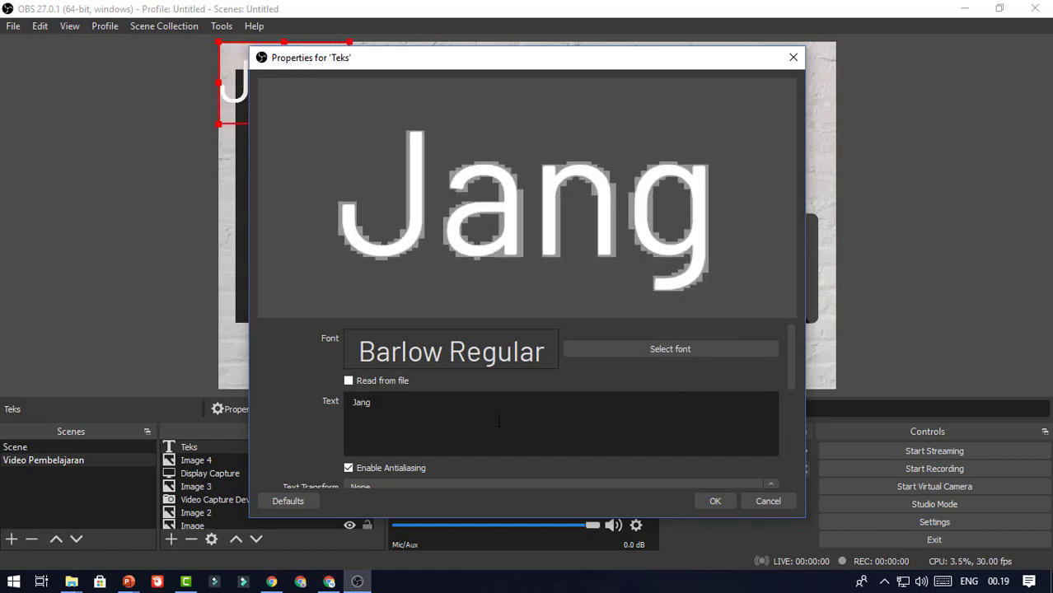
text(an Lupa)
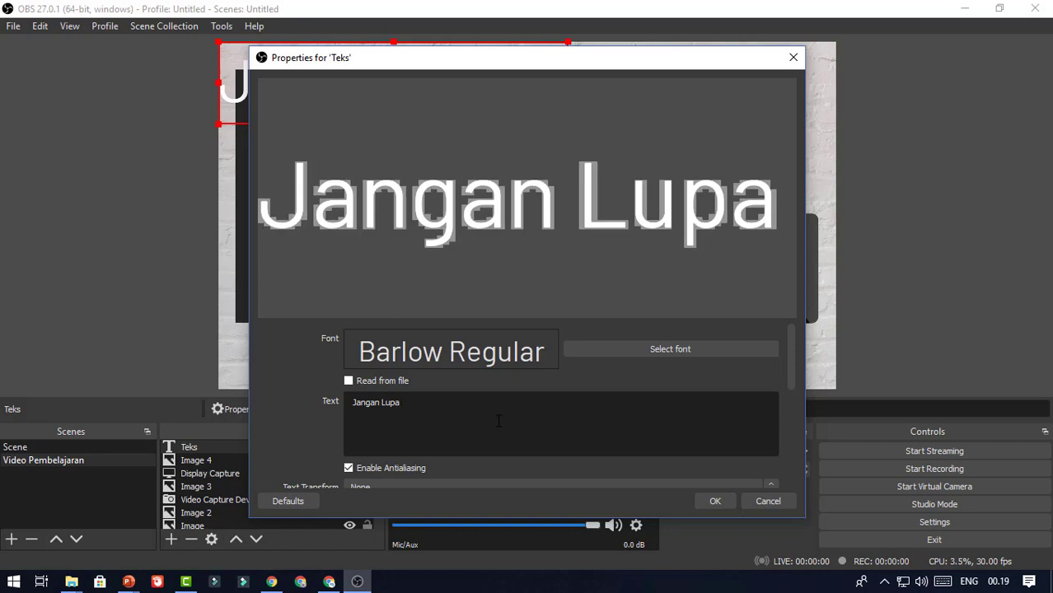
text( Like, )
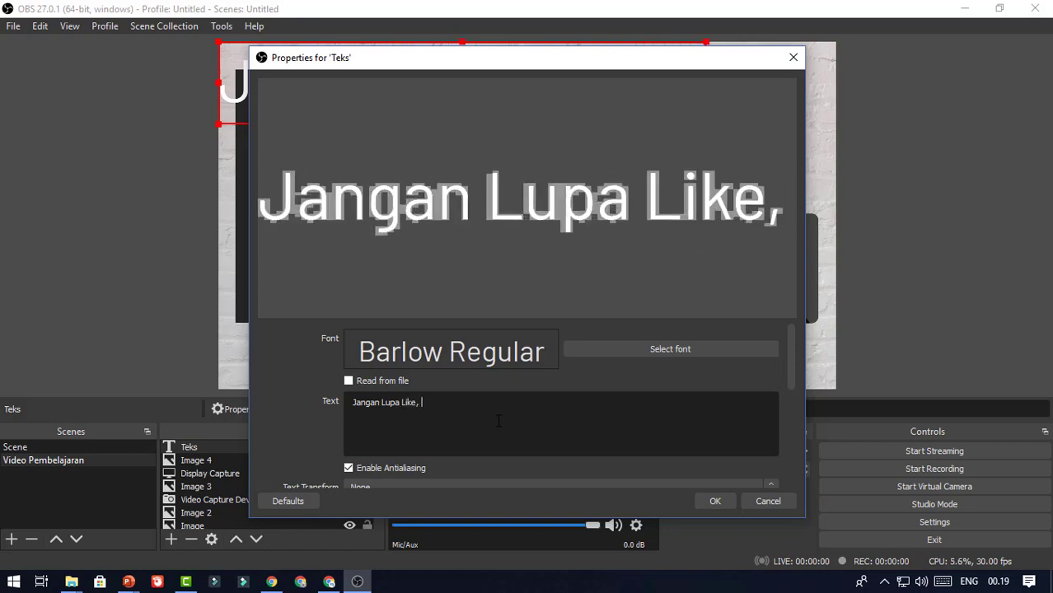
text(Komen dan S)
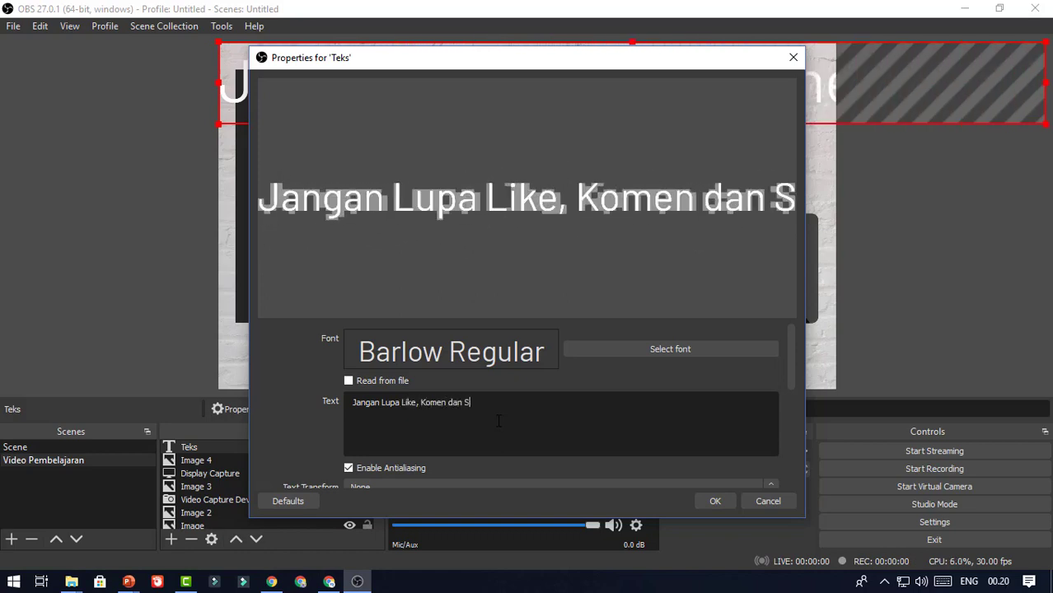
text(ubscribe)
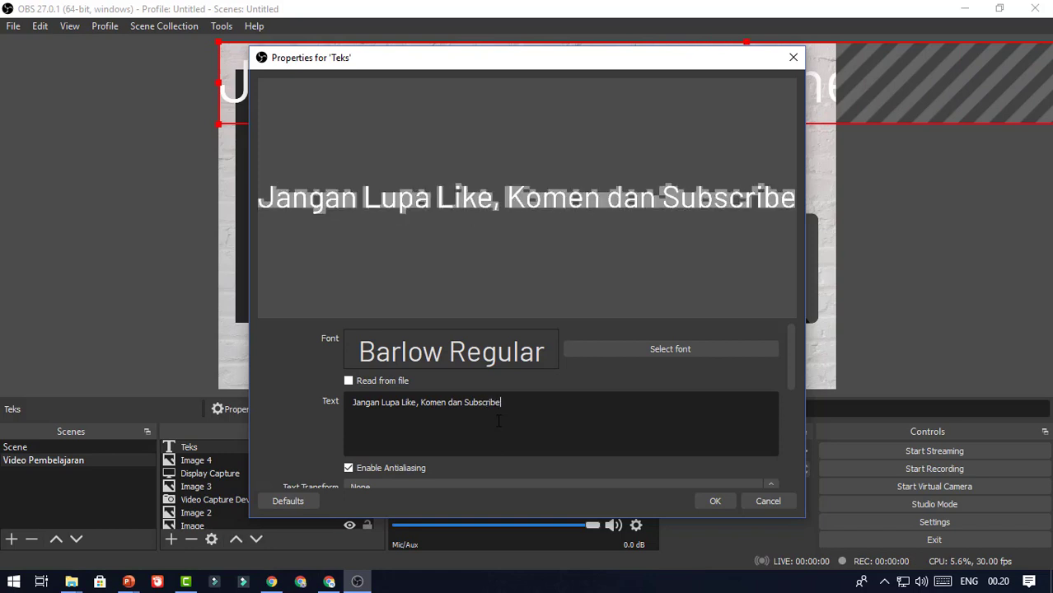
text(!)
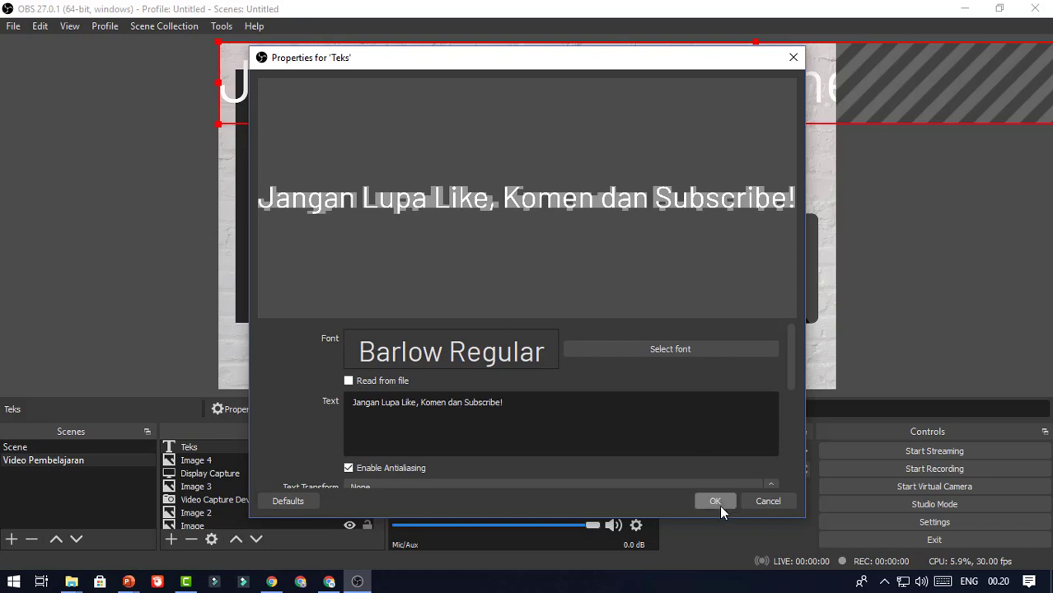
Set the Teks source's text color to black (#000000) and accept its properties
scroll(555, 429, down, 3)
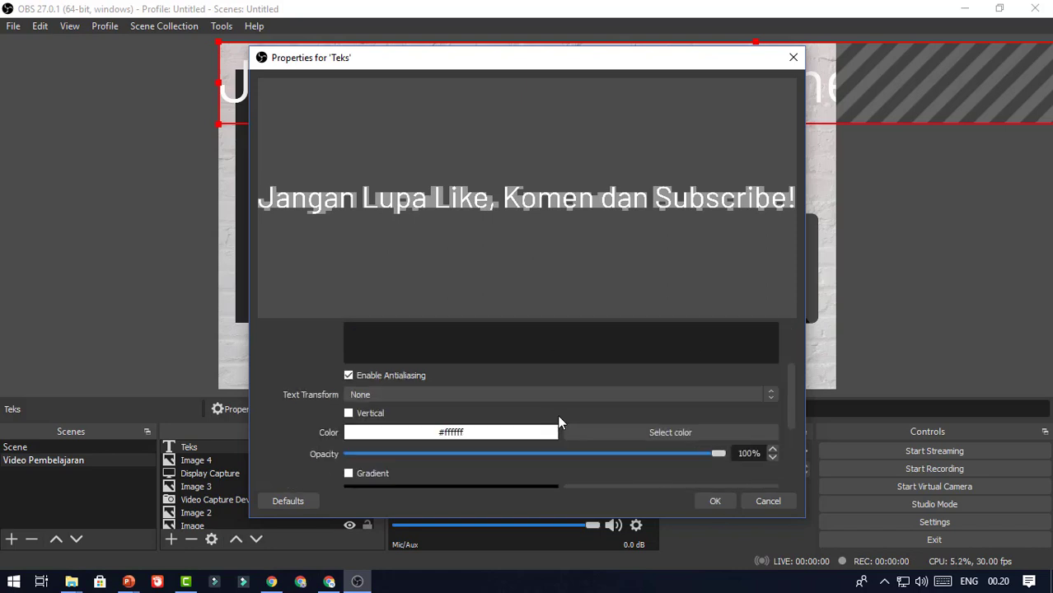
click(675, 434)
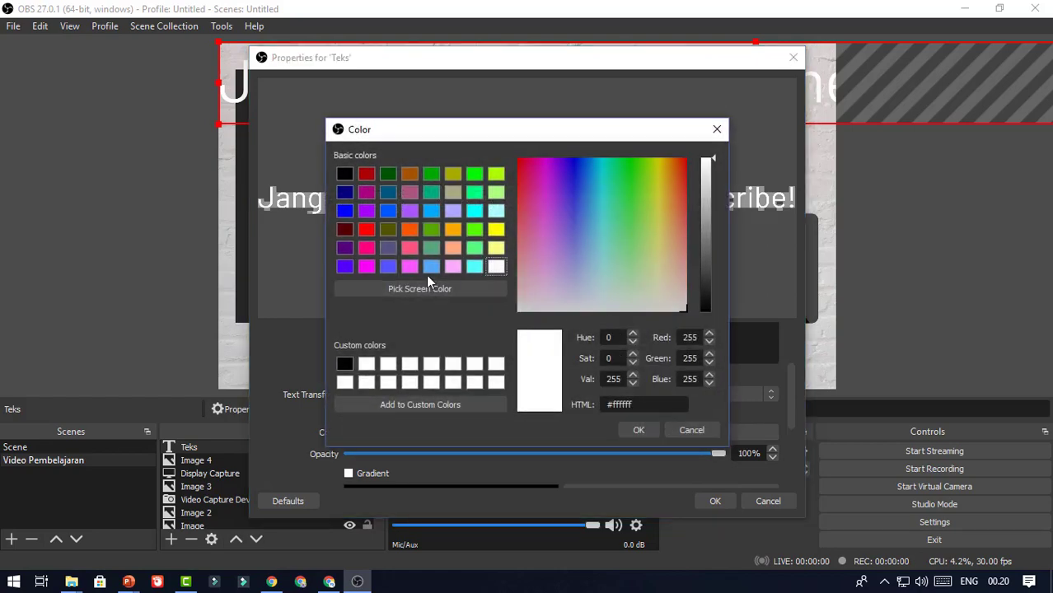
click(346, 364)
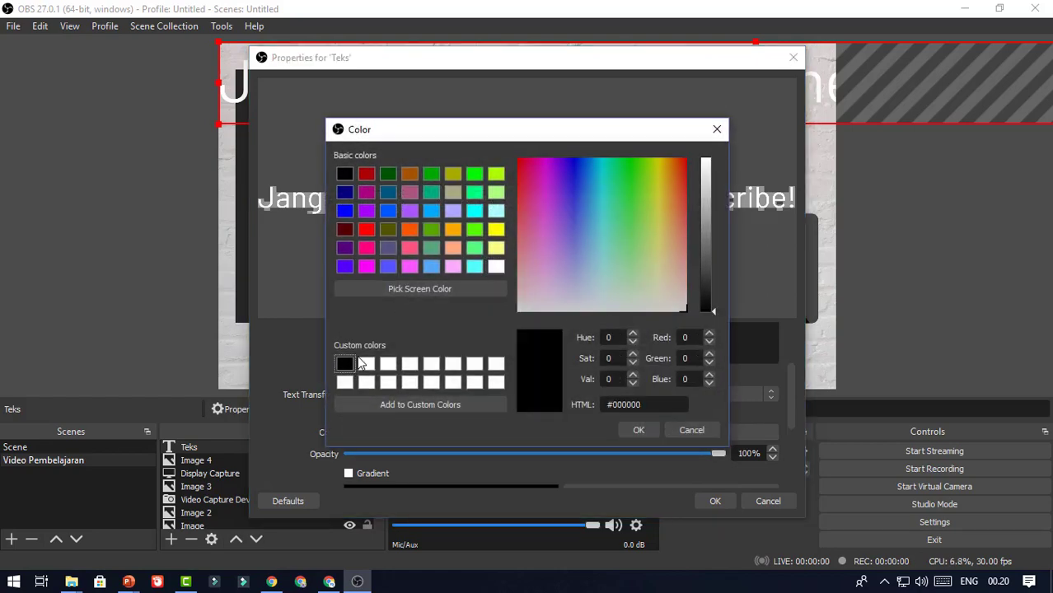
click(648, 428)
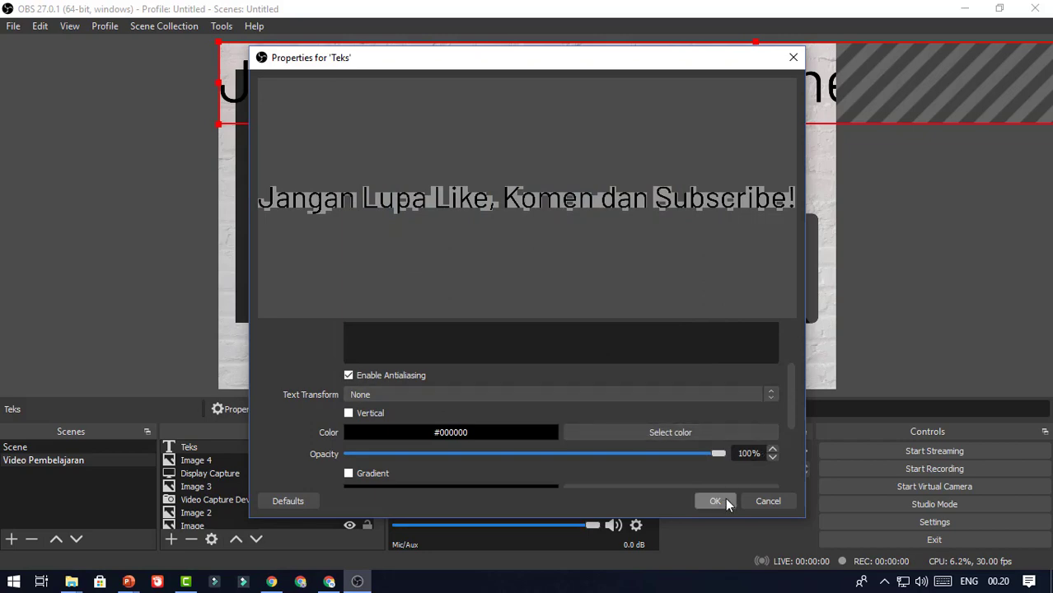
click(715, 500)
Shrink the Teks text and center it in the empty strip below the display and webcam frames
drag(234, 46, 741, 87)
drag(874, 106, 403, 348)
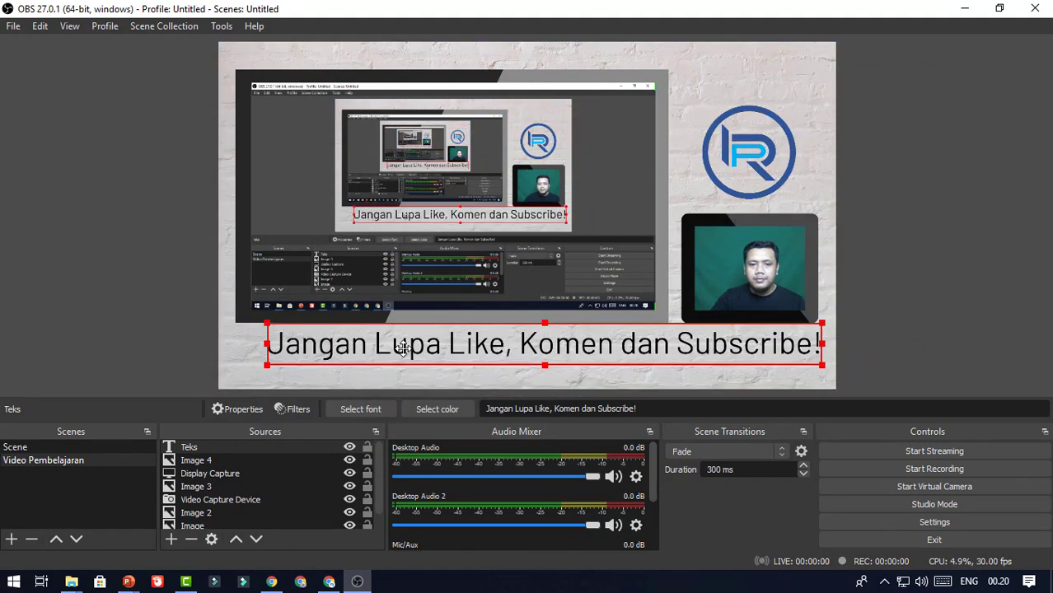
drag(267, 323, 338, 330)
drag(617, 347, 569, 350)
click(902, 323)
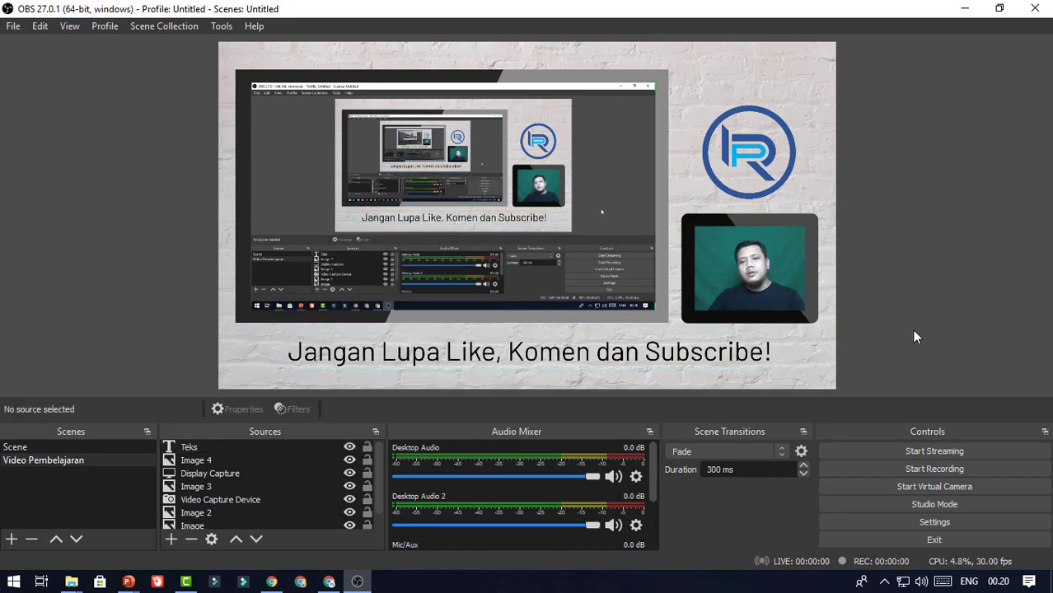
Change the font of the Teks source to Barlow SemiBold Regular
click(727, 367)
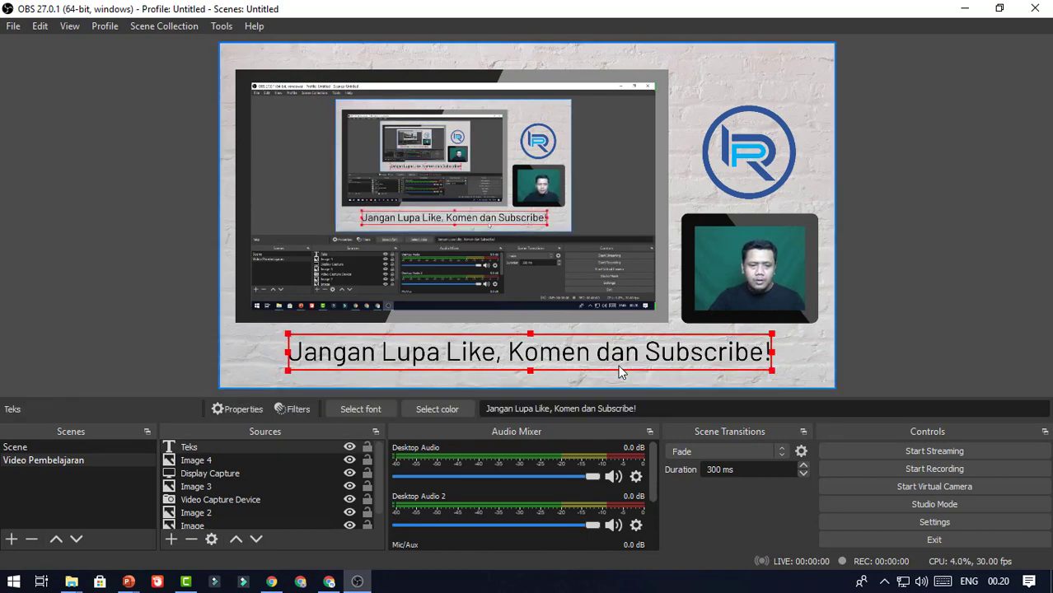
click(593, 357)
click(592, 356)
double_click(202, 446)
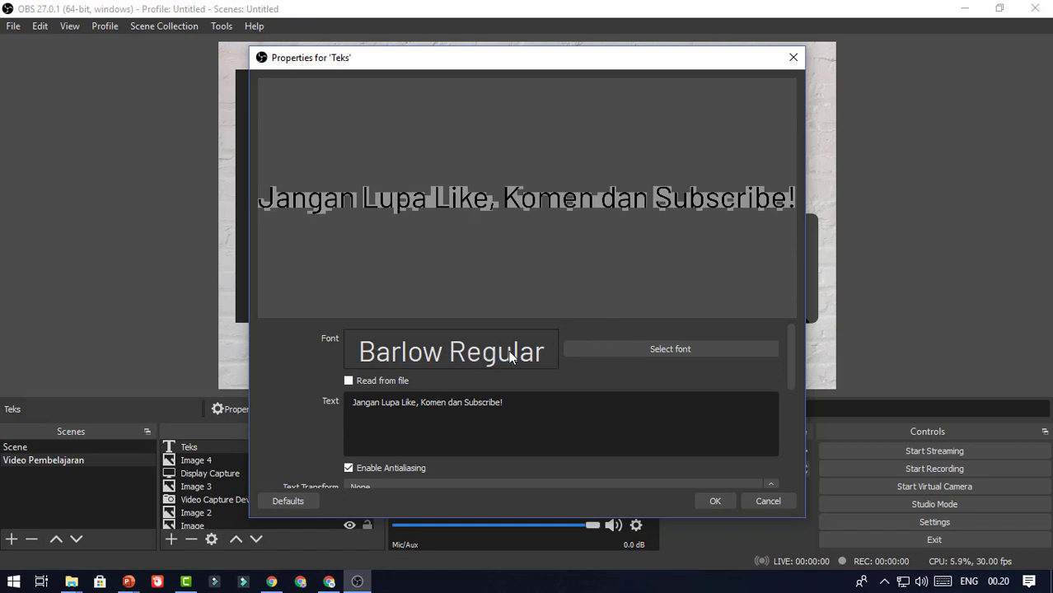
click(671, 348)
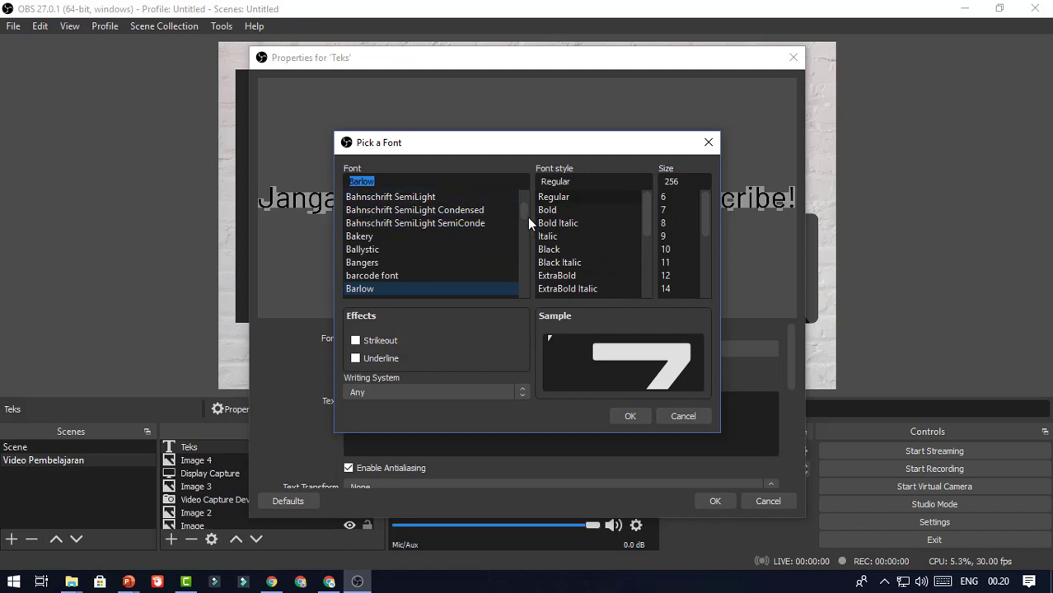
drag(524, 214, 412, 254)
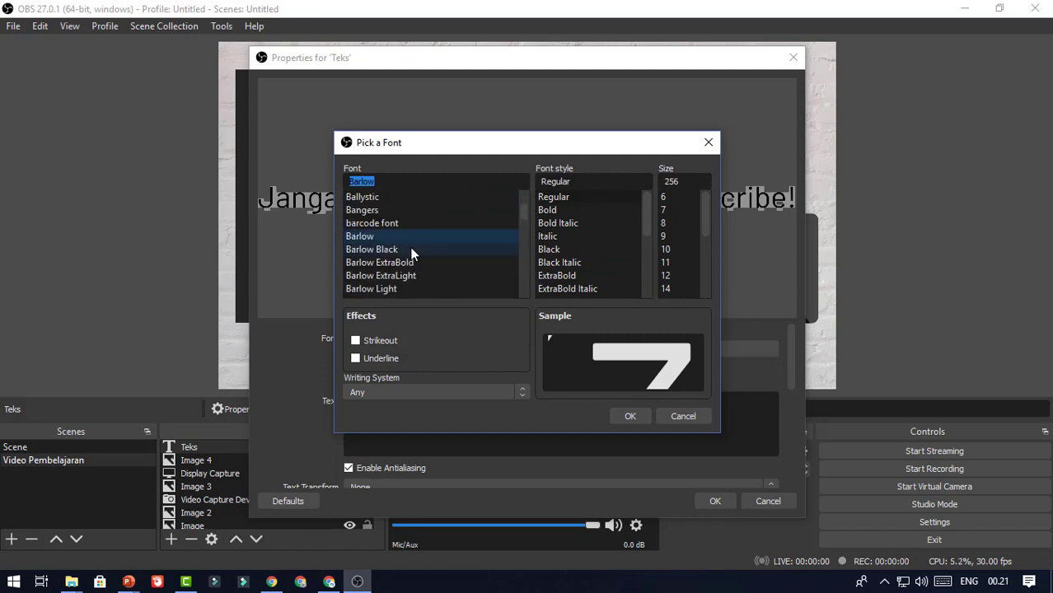
scroll(412, 253, down, 1)
click(407, 276)
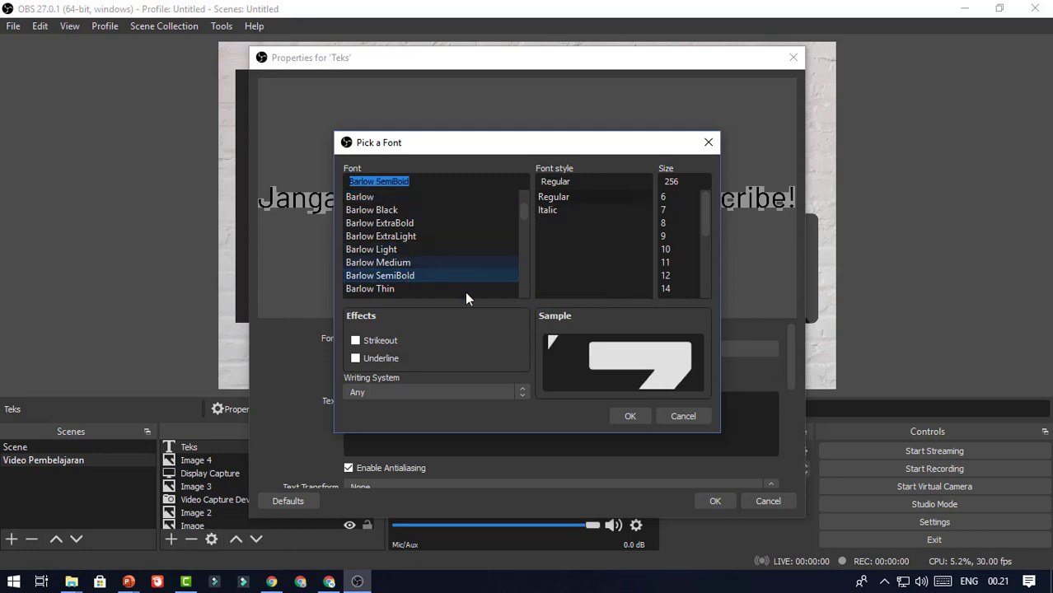
click(637, 417)
click(714, 503)
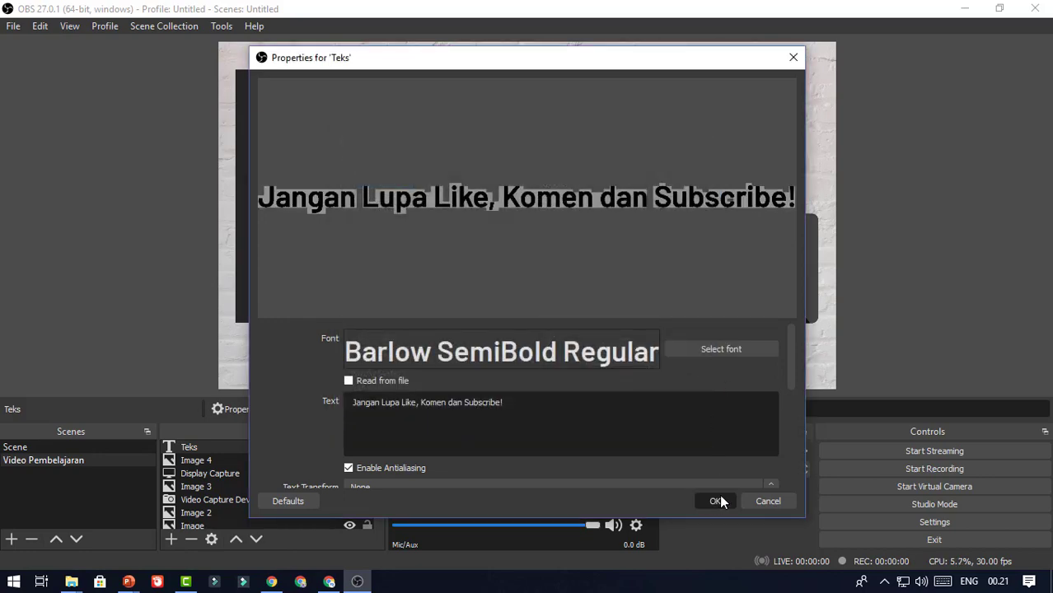
click(888, 351)
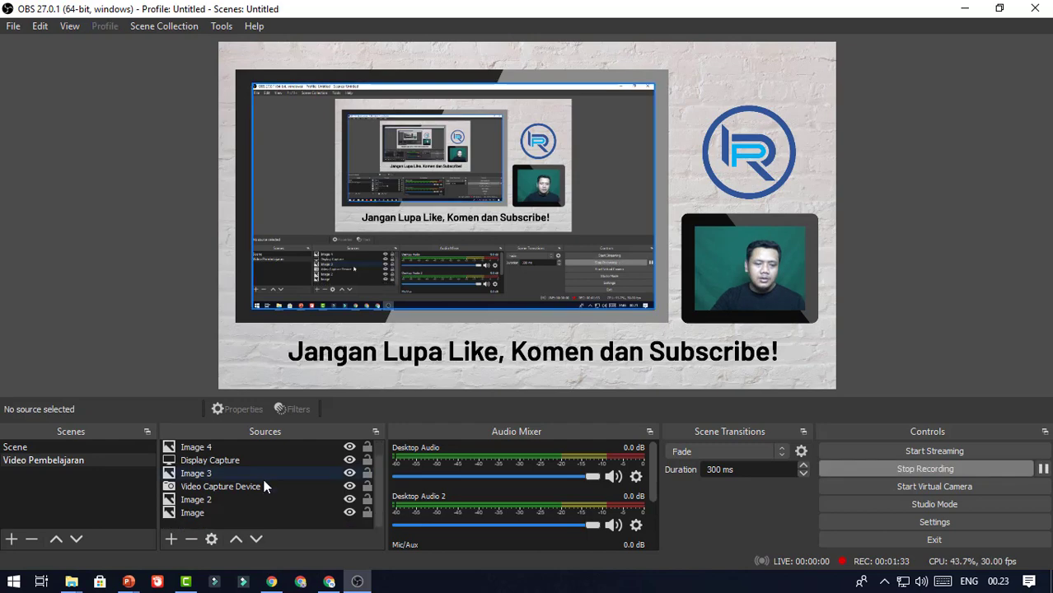
Add a new Audio Input Capture source using the Microphone (HD Webcam C525) device
scroll(264, 486, up, 1)
scroll(264, 486, down, 1)
scroll(264, 486, up, 1)
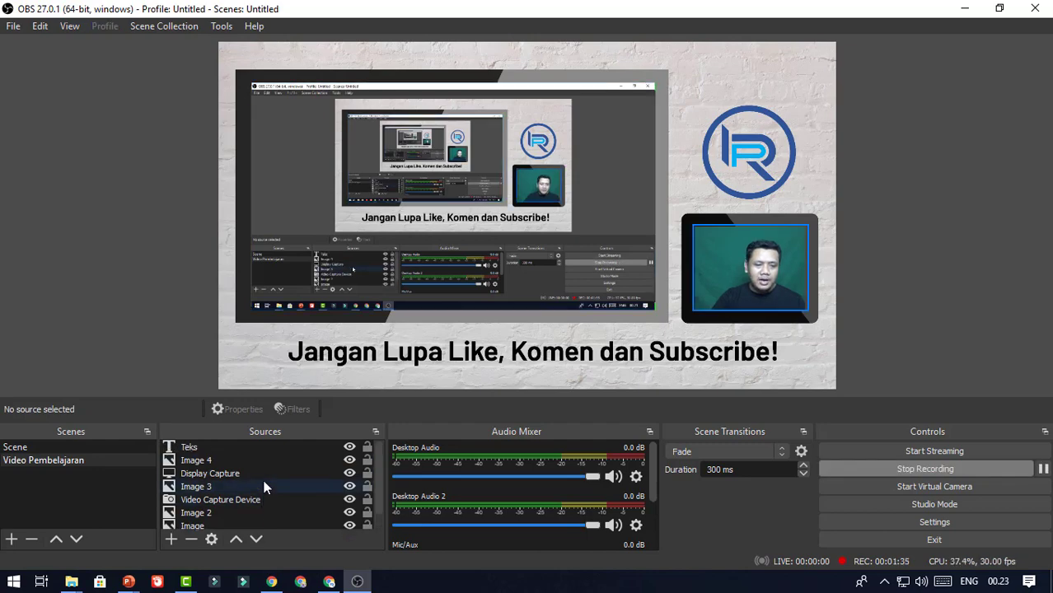
click(168, 542)
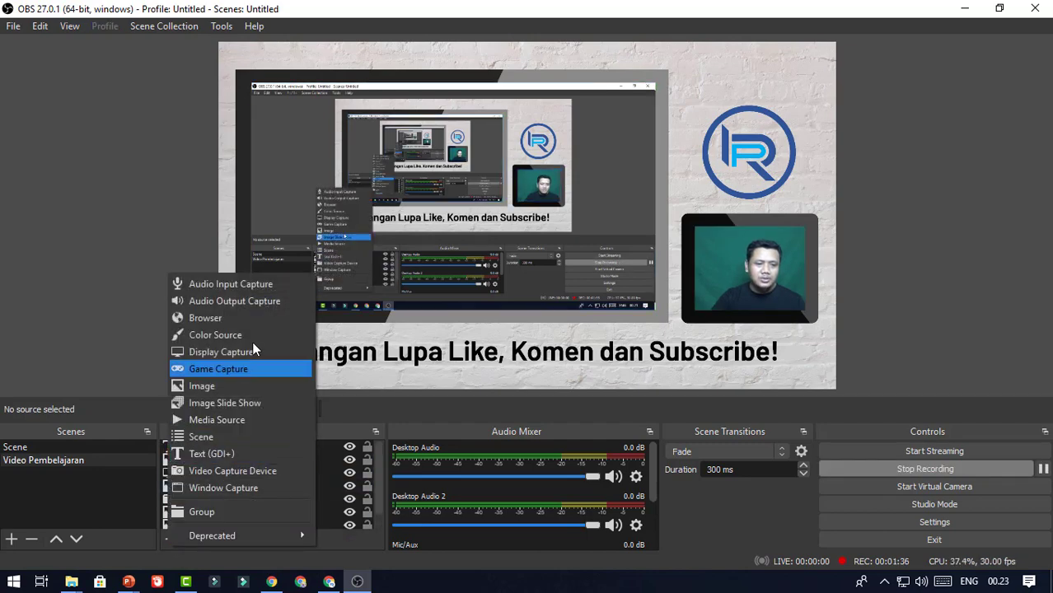
click(255, 281)
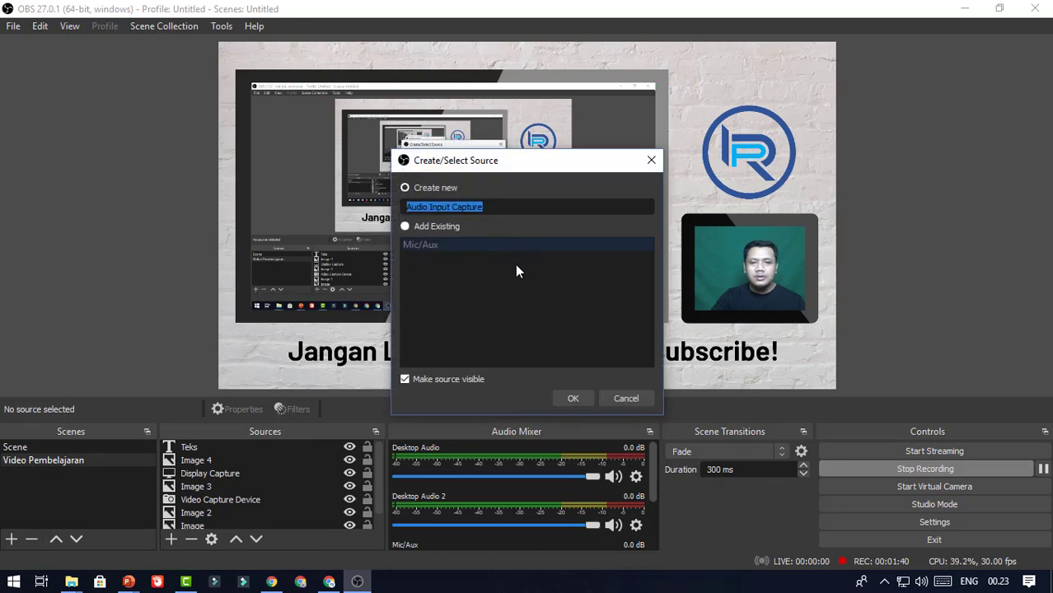
click(573, 398)
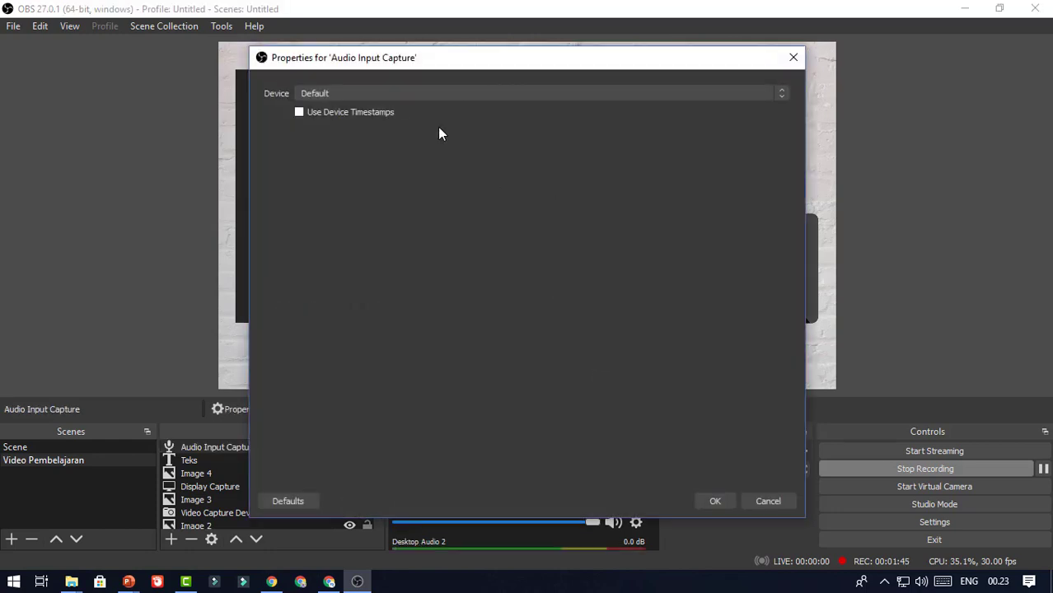
click(514, 88)
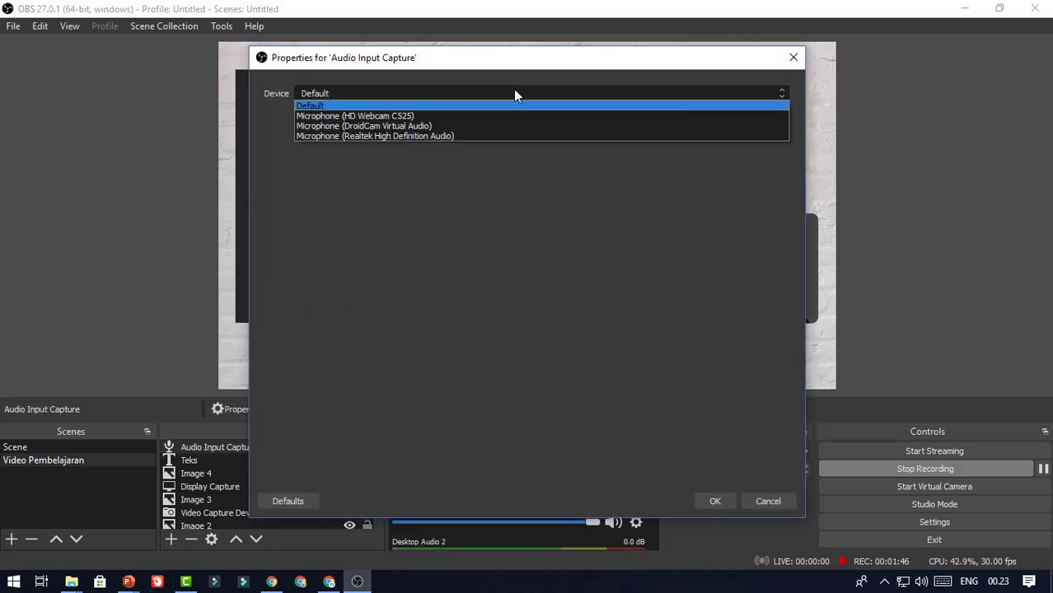
click(405, 118)
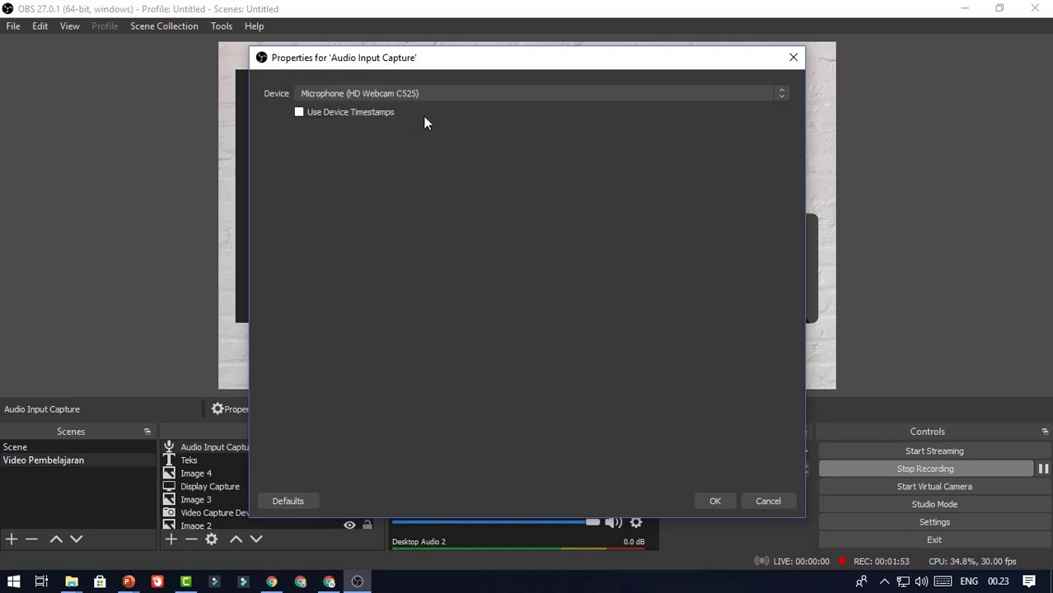
click(715, 502)
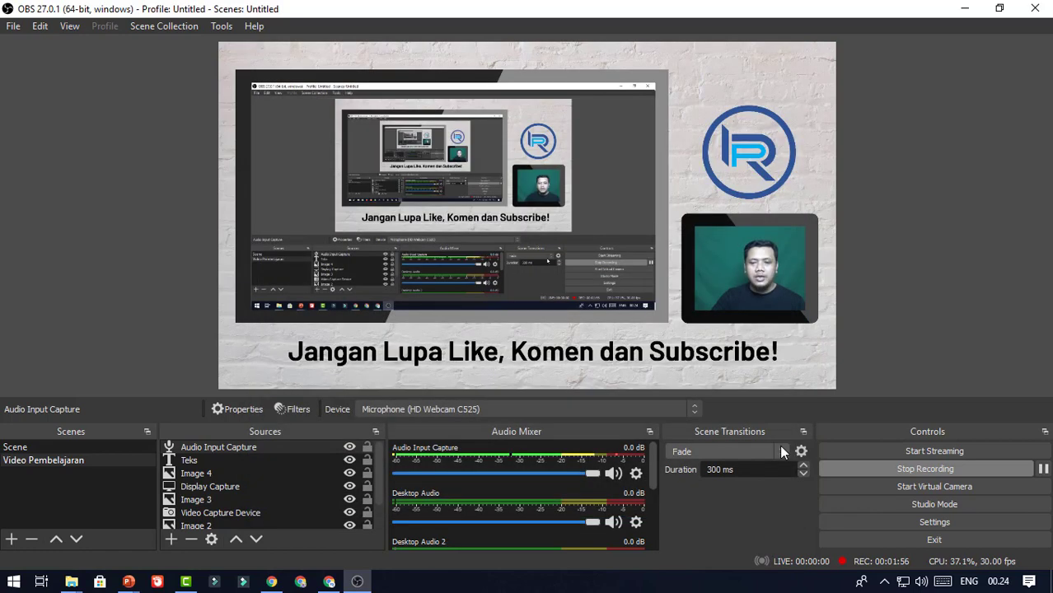
click(885, 319)
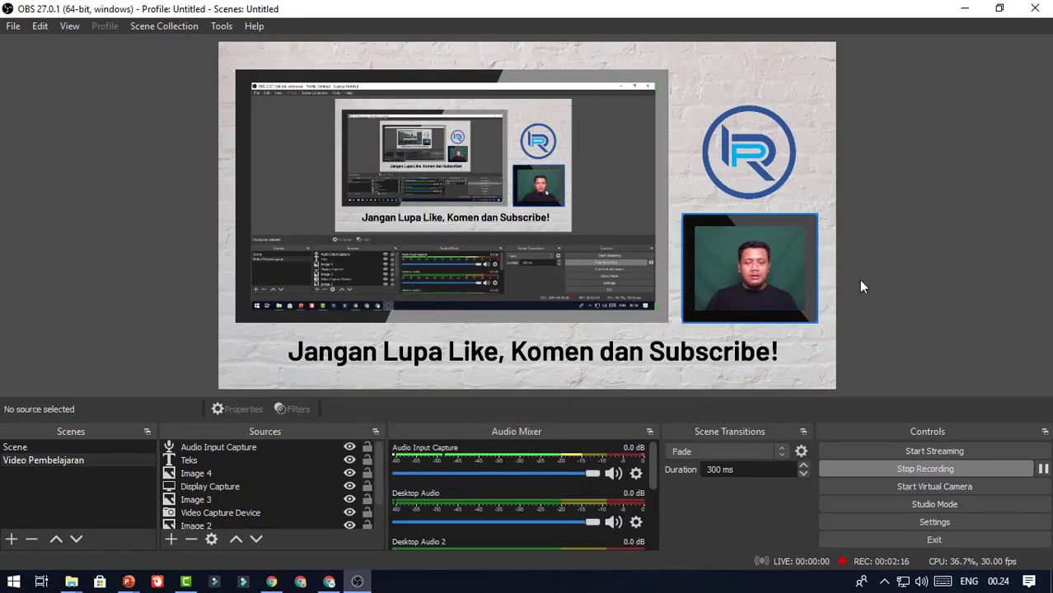